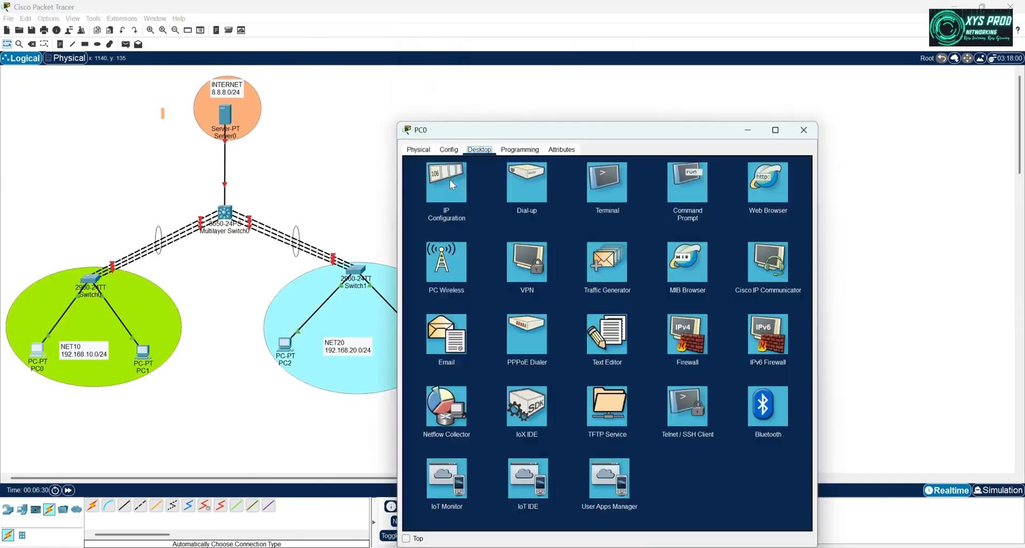
Open the IP configuration of PC0 to view its address settings.
{"action": "left_click", "coordinate": [446, 182]}
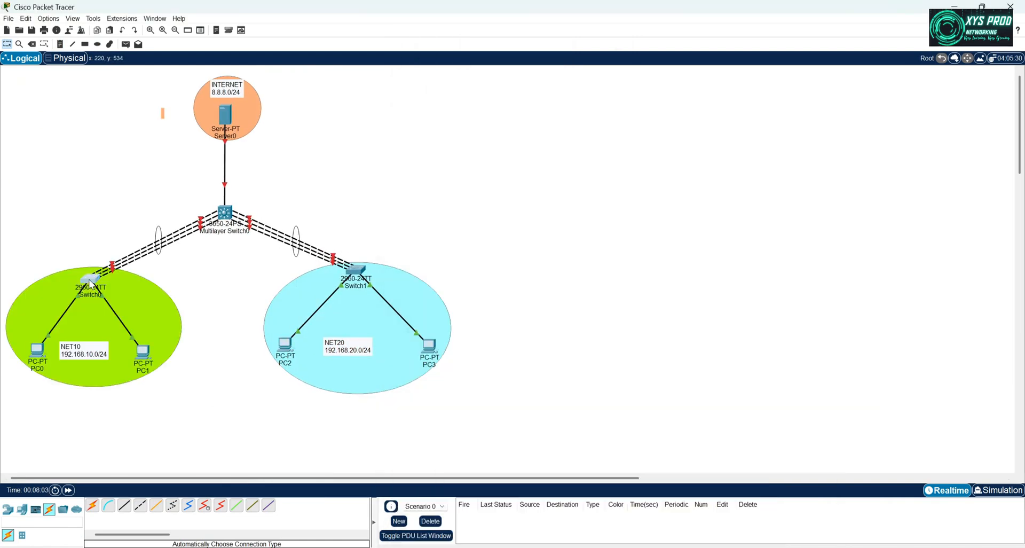
Nudge Switch0 slightly to the right and place a Laptop-PT below and between the NET10 and NET20 areas.
{"action": "left_click_drag", "start_coordinate": [90, 284], "coordinate": [96, 282]}
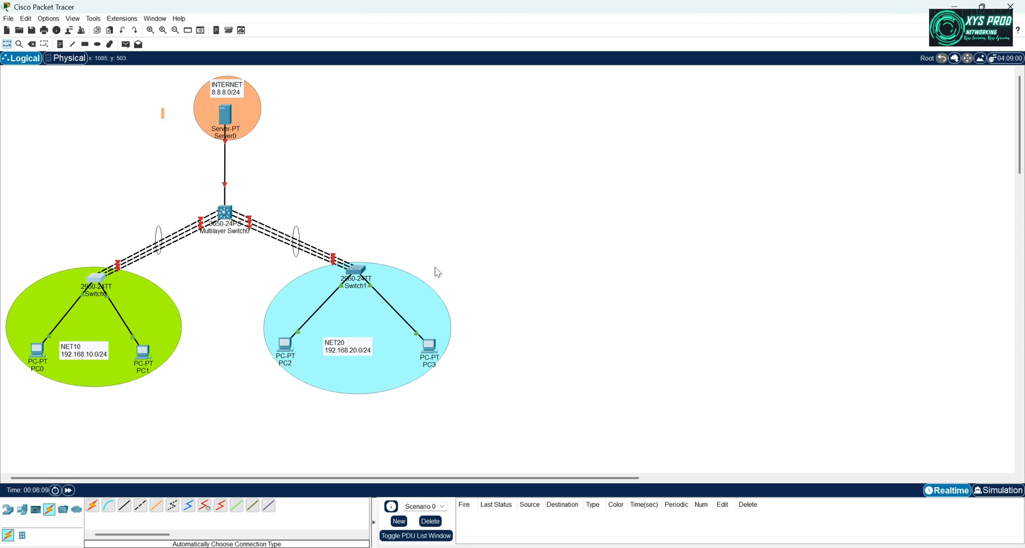
{"action": "left_click", "coordinate": [21, 509]}
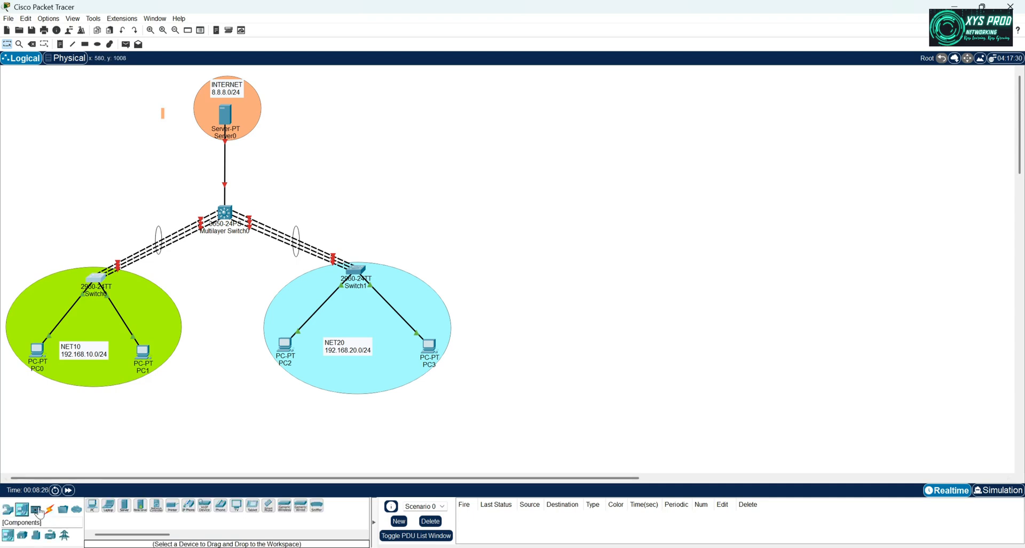
{"action": "left_click", "coordinate": [108, 504]}
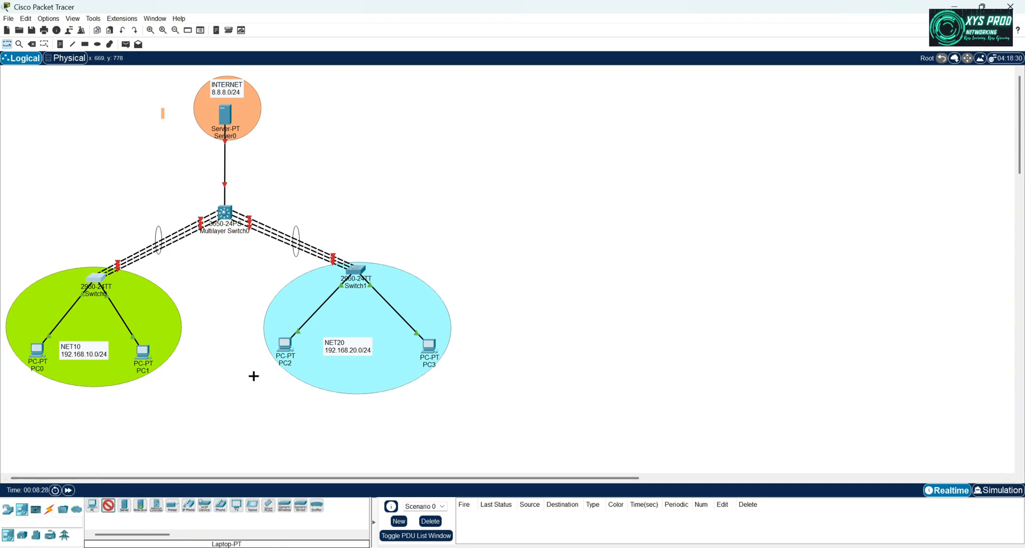
{"action": "left_click", "coordinate": [216, 389]}
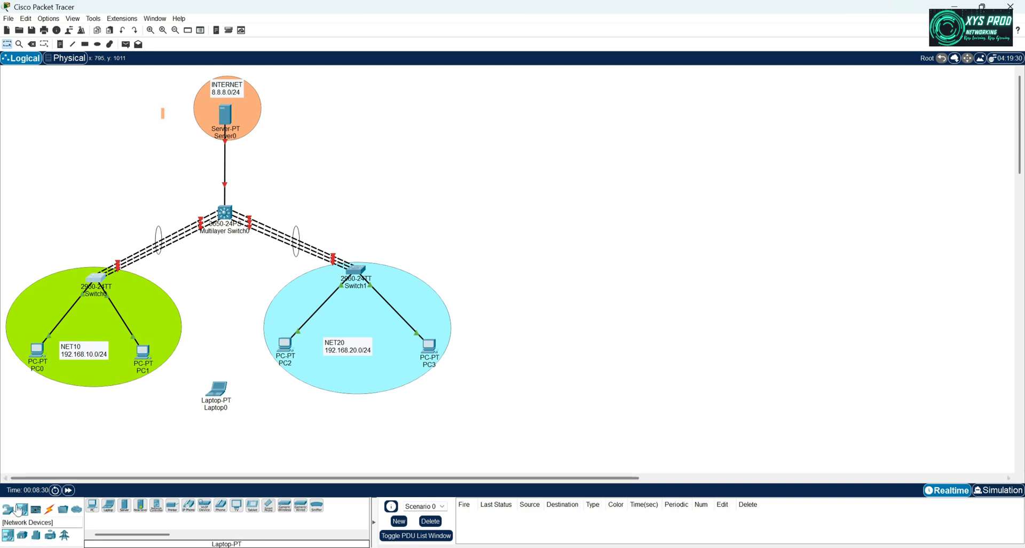
Connect Laptop0 to Switch0 with a console cable.
{"action": "left_click", "coordinate": [49, 509]}
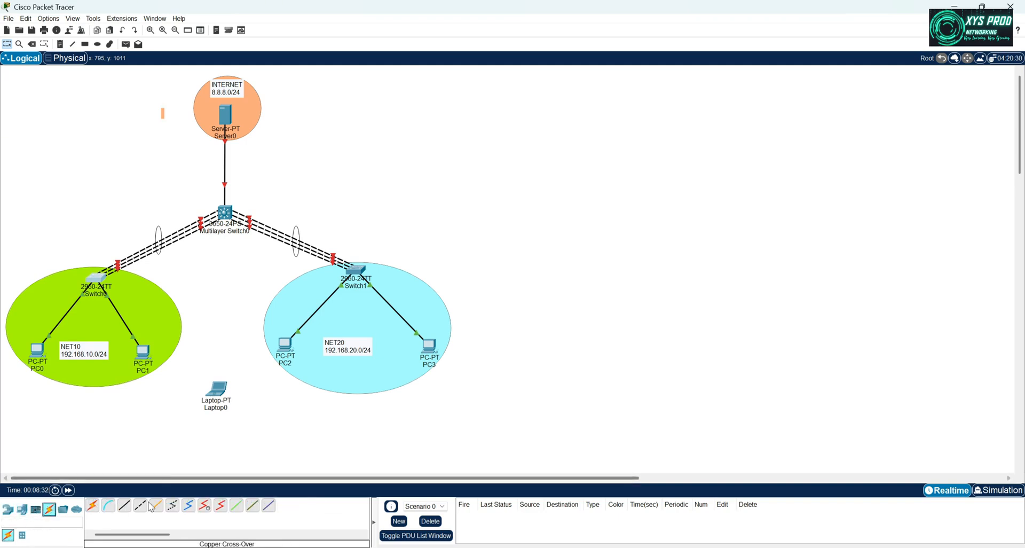
{"action": "left_click", "coordinate": [108, 504]}
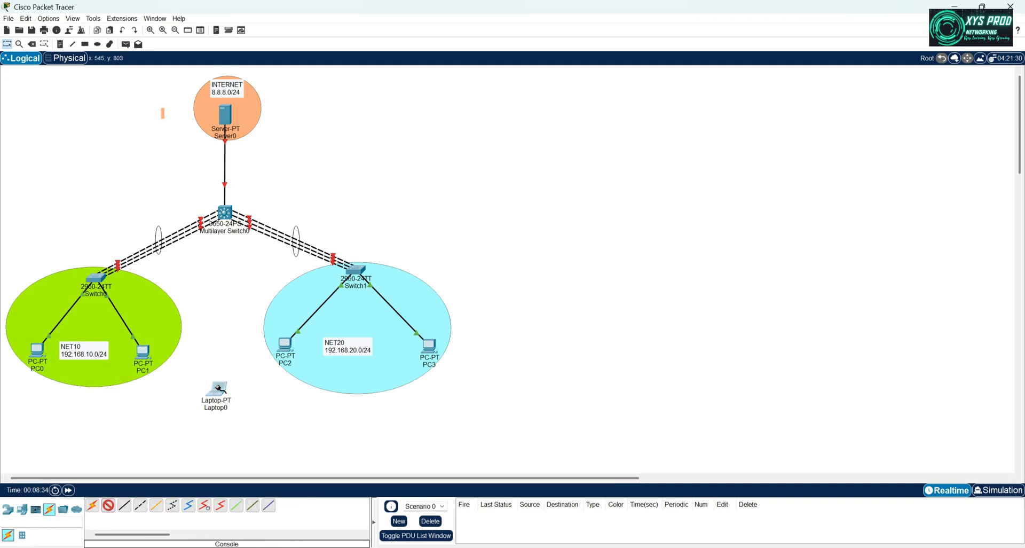
{"action": "left_click", "coordinate": [217, 388]}
{"action": "left_click", "coordinate": [244, 392]}
{"action": "left_click", "coordinate": [91, 275]}
{"action": "left_click", "coordinate": [115, 283]}
Open a terminal session on Laptop0 with 9600 bits per second, 8 data bits, no parity, 1 stop bit and no flow control.
{"action": "left_click", "coordinate": [219, 386]}
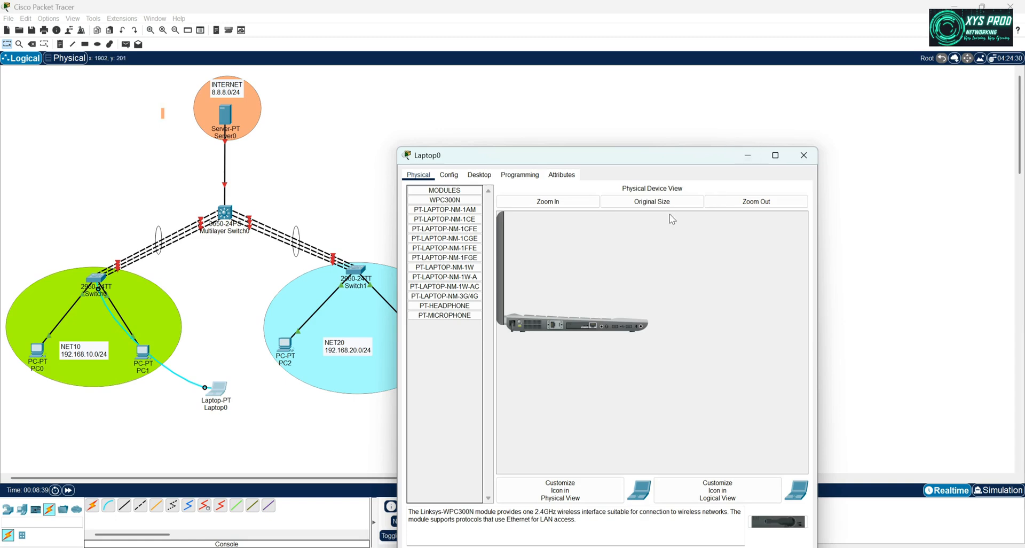
{"action": "left_click", "coordinate": [492, 179]}
{"action": "left_click", "coordinate": [612, 210]}
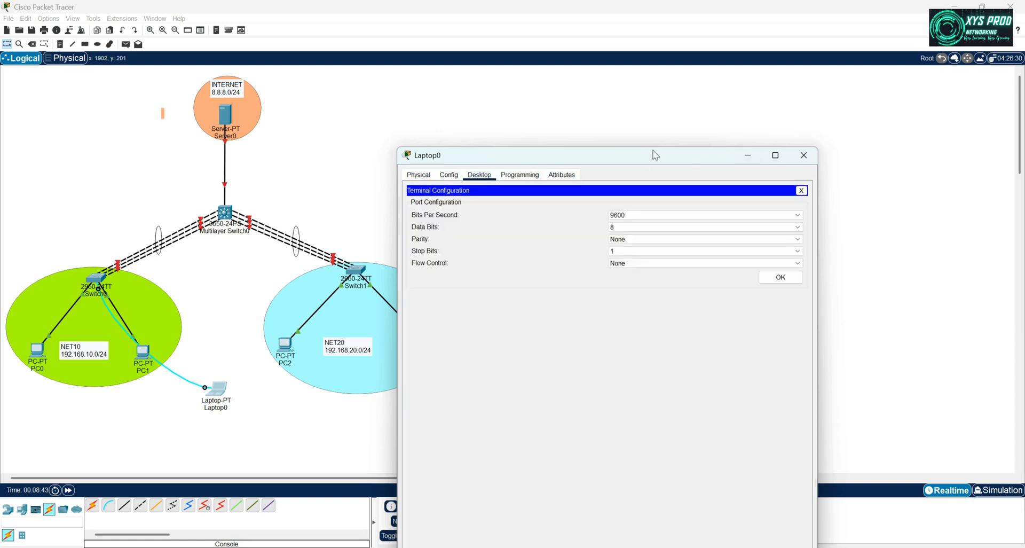
{"action": "left_click_drag", "start_coordinate": [656, 154], "coordinate": [788, 76]}
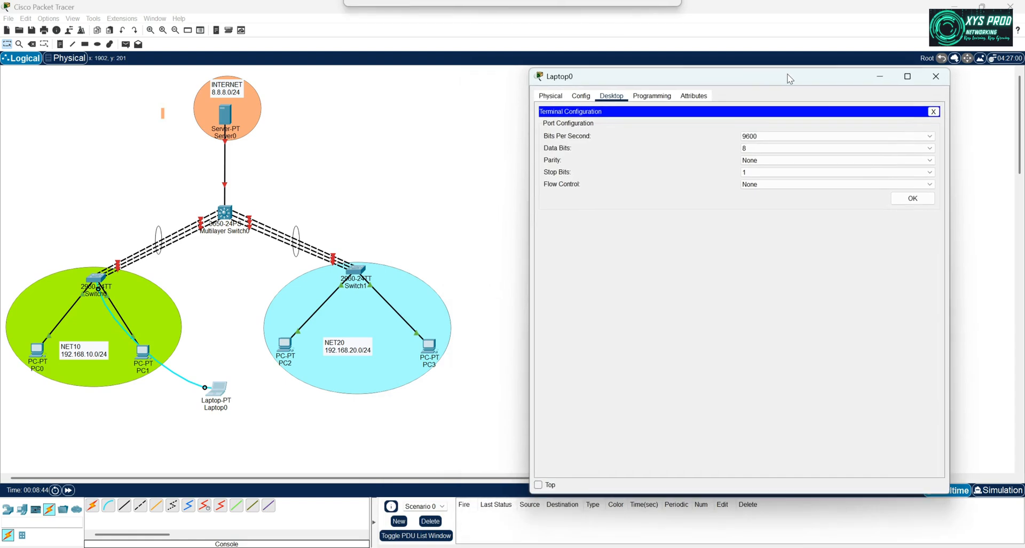
{"action": "left_click", "coordinate": [907, 199]}
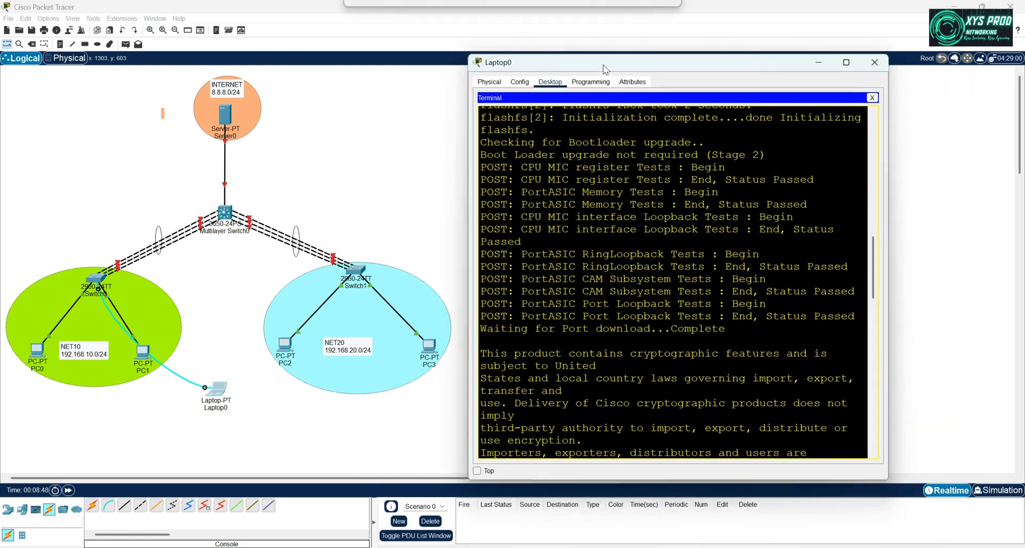
{"action": "left_click_drag", "start_coordinate": [662, 83], "coordinate": [621, 69]}
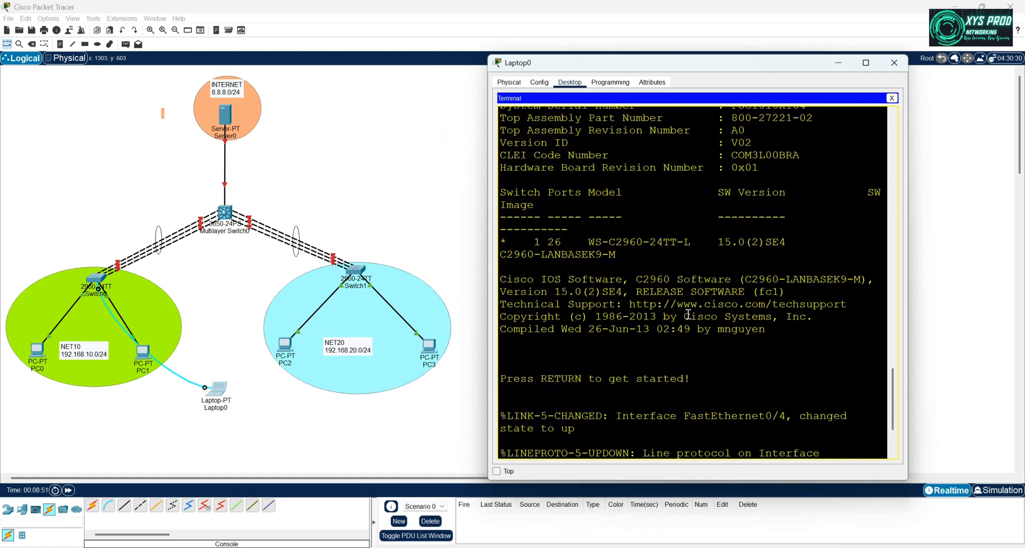
Start the switch's command line and enter privileged EXEC mode with en.
{"action": "key", "text": "Return"}
{"action": "key", "text": "Return"}
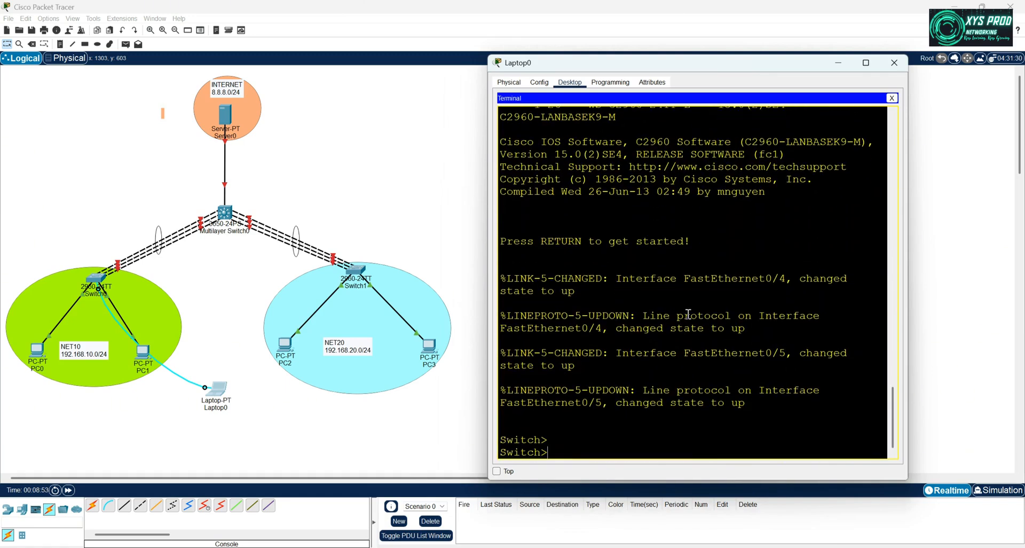
{"action": "type", "text": "E"}
{"action": "key", "text": "BackSpace"}
{"action": "type", "text": "en"}
{"action": "key", "text": "Return"}
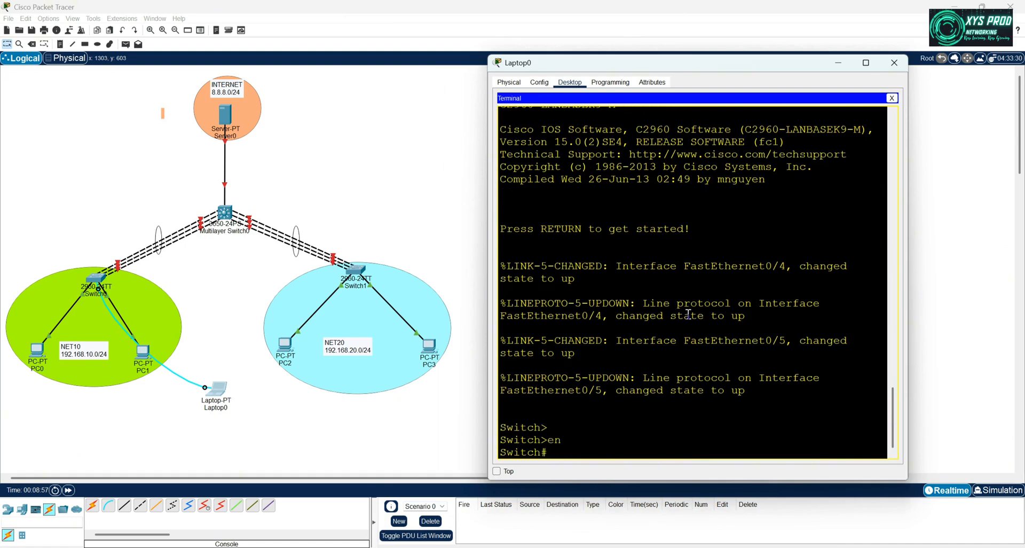
Enter global configuration mode on the switch with conf t.
{"action": "type", "text": "con"}
{"action": "key", "text": "BackSpace"}
{"action": "key", "text": "BackSpace"}
{"action": "key", "text": "BackSpace"}
{"action": "type", "text": "conc t"}
{"action": "key", "text": "BackSpace"}
{"action": "key", "text": "BackSpace"}
{"action": "key", "text": "BackSpace"}
{"action": "type", "text": "f t"}
{"action": "key", "text": "Return"}
Set the switch's hostname to SW_1.
{"action": "type", "text": "s"}
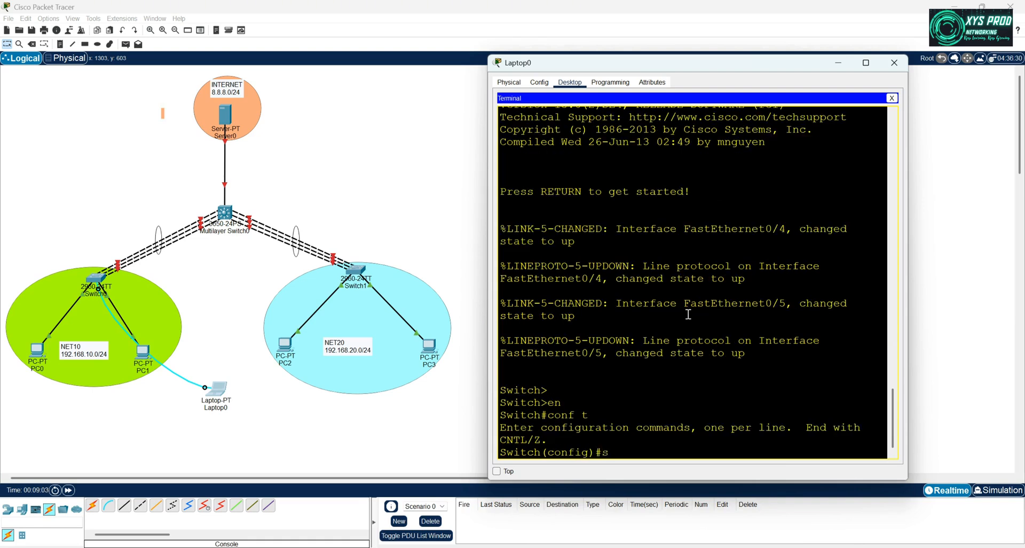
{"action": "key", "text": "BackSpace"}
{"action": "type", "text": "hos"}
{"action": "key", "text": "Tab"}
{"action": "type", "text": "SW"}
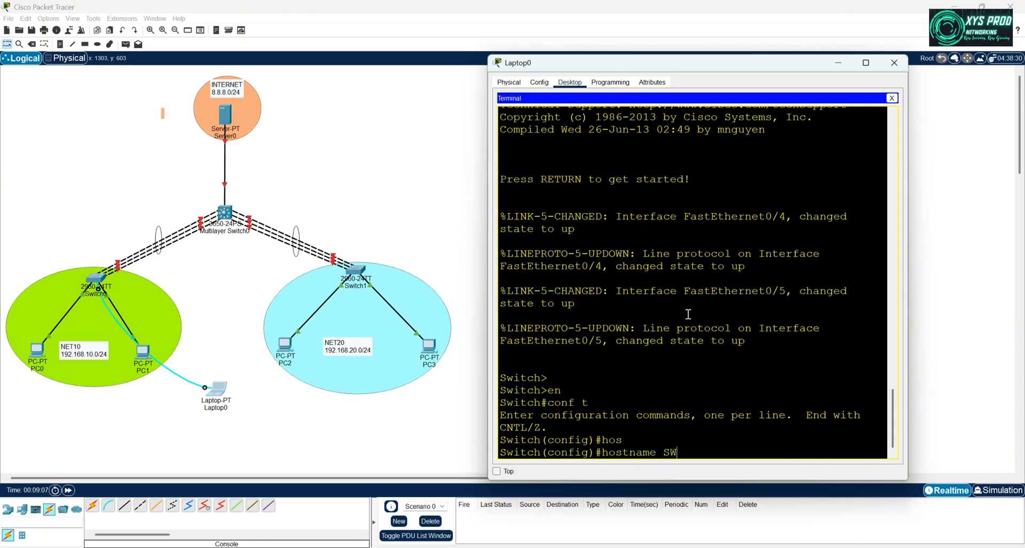
{"action": "type", "text": "_1"}
{"action": "key", "text": "Return"}
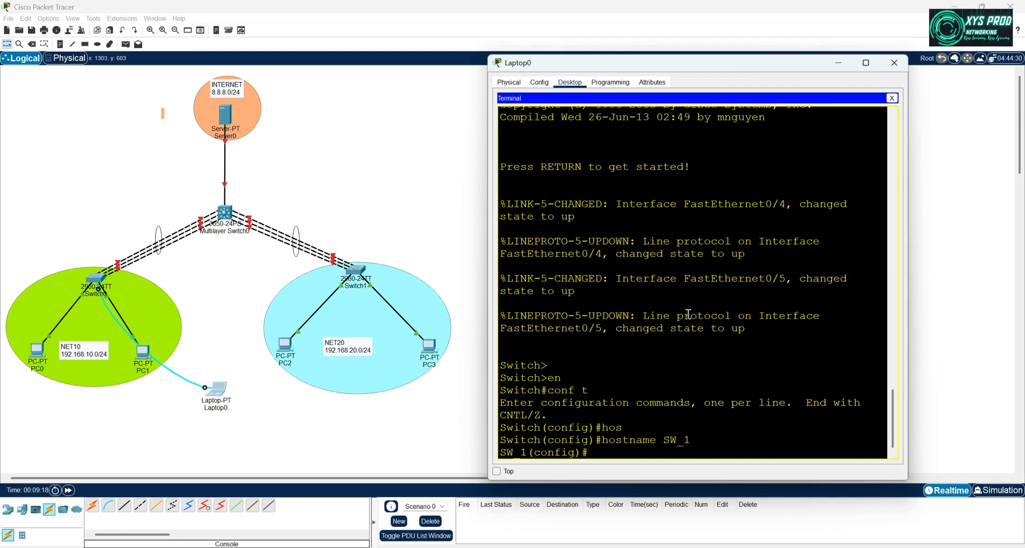
Try to select the three uplink ports with the command int fa 0/1-3.
{"action": "type", "text": "int fa 0/1-3"}
{"action": "key", "text": "Return"}
Enter interface range configuration for FastEthernet ports 0/1 to 0/3 with int range fa 0/1-3.
{"action": "key", "text": "Up"}
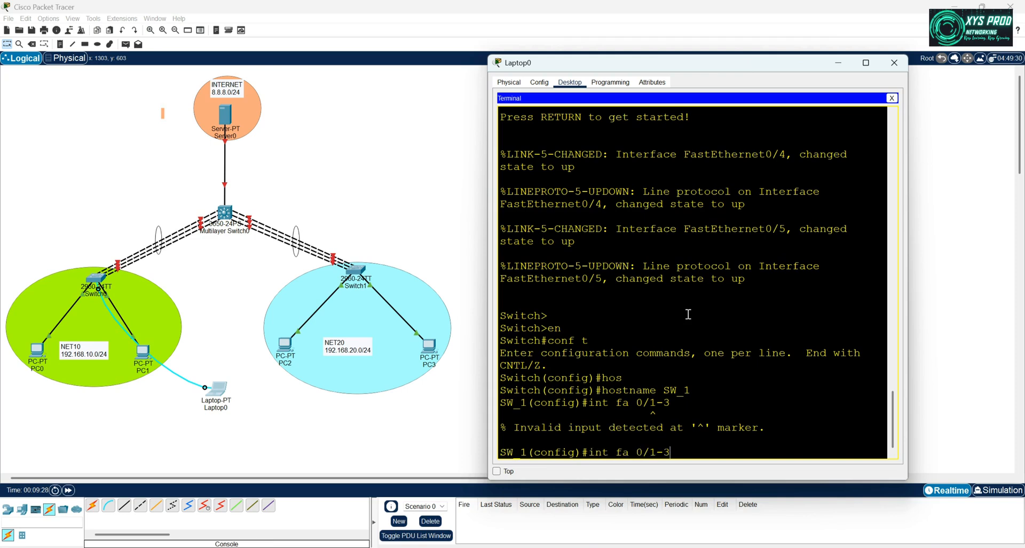
{"action": "key", "text": "BackSpace"}
{"action": "key", "text": "BackSpace"}
{"action": "key", "text": "BackSpace"}
{"action": "key", "text": "BackSpace"}
{"action": "key", "text": "BackSpace"}
{"action": "key", "text": "BackSpace"}
{"action": "key", "text": "BackSpace"}
{"action": "key", "text": "BackSpace"}
{"action": "key", "text": "BackSpace"}
{"action": "type", "text": "r"}
{"action": "type", "text": " rra"}
{"action": "key", "text": "Tab"}
{"action": "key", "text": "BackSpace"}
{"action": "type", "text": "a"}
{"action": "key", "text": "Tab"}
{"action": "type", "text": "f"}
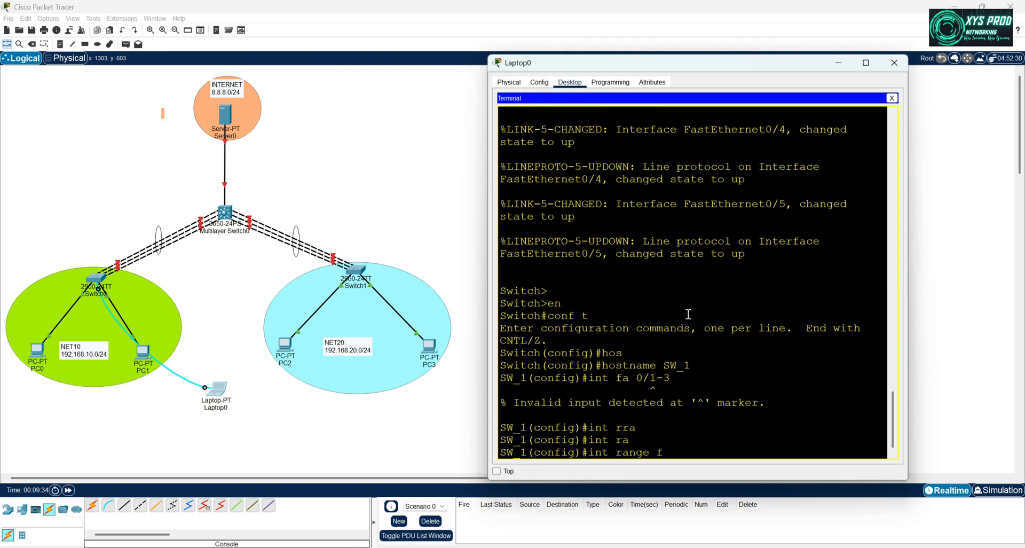
{"action": "type", "text": "a 0/1-3"}
{"action": "key", "text": "Return"}
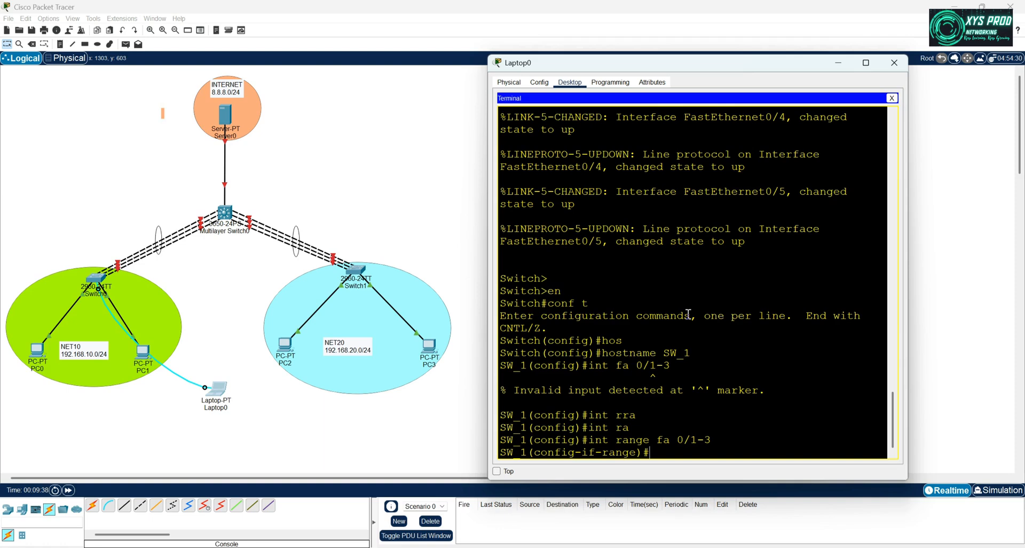
Assign the selected port range to an LACP bundle with channel-group 1 mode passive.
{"action": "type", "text": "ch"}
{"action": "key", "text": "Tab"}
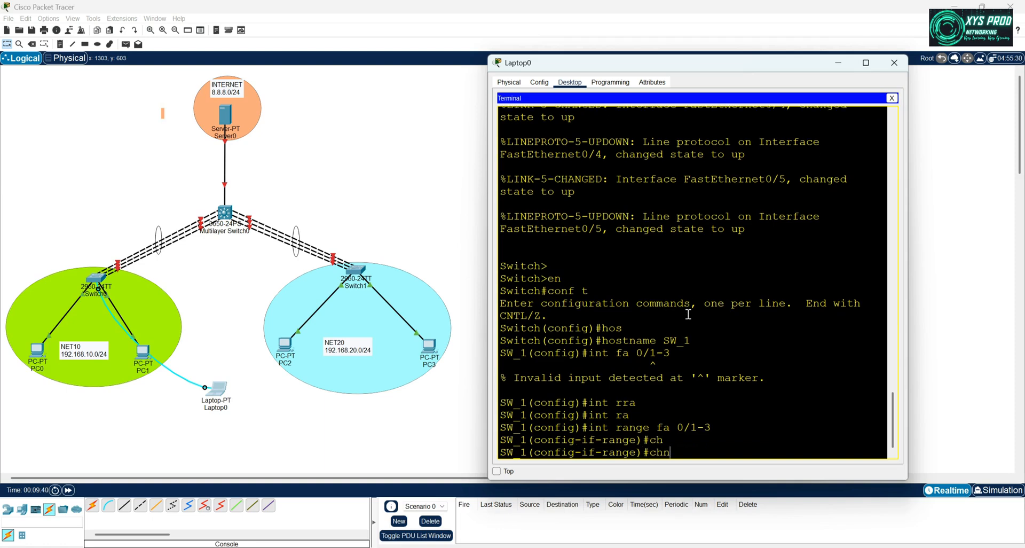
{"action": "key", "text": "Tab"}
{"action": "type", "text": "annel"}
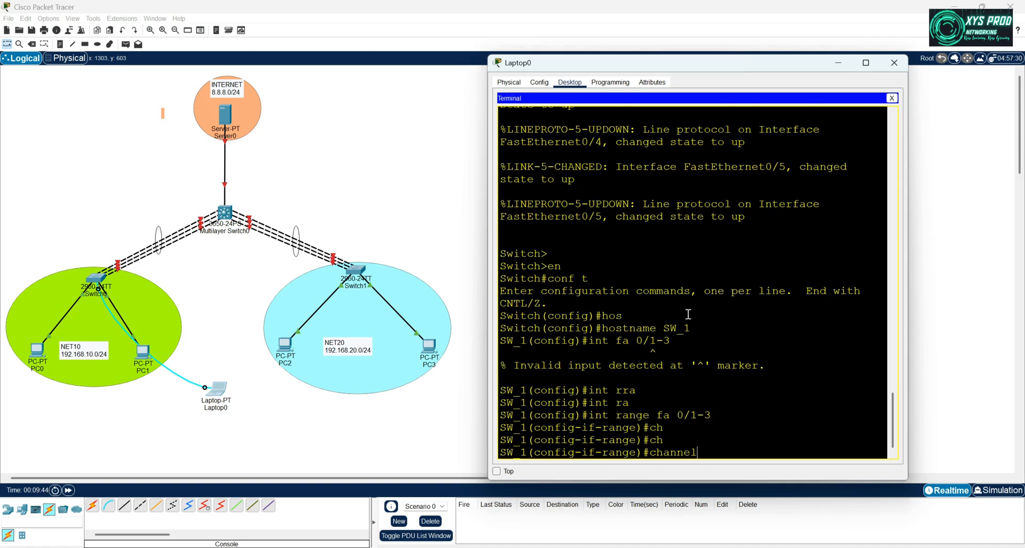
{"action": "type", "text": "-g"}
{"action": "key", "text": "Tab"}
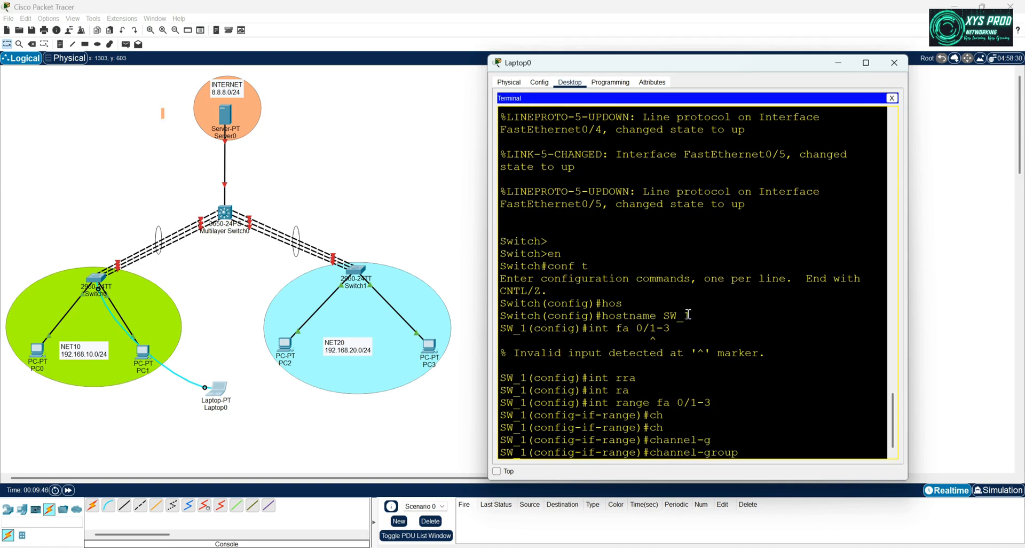
{"action": "type", "text": "1 mod"}
{"action": "key", "text": "Tab"}
{"action": "type", "text": "a"}
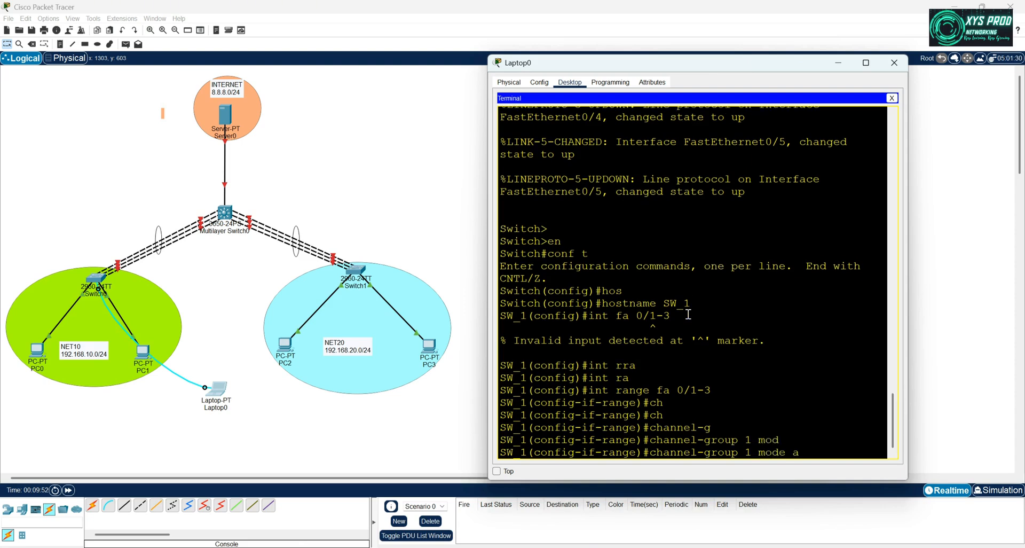
{"action": "key", "text": "BackSpace"}
{"action": "type", "text": "pass"}
{"action": "key", "text": "Tab"}
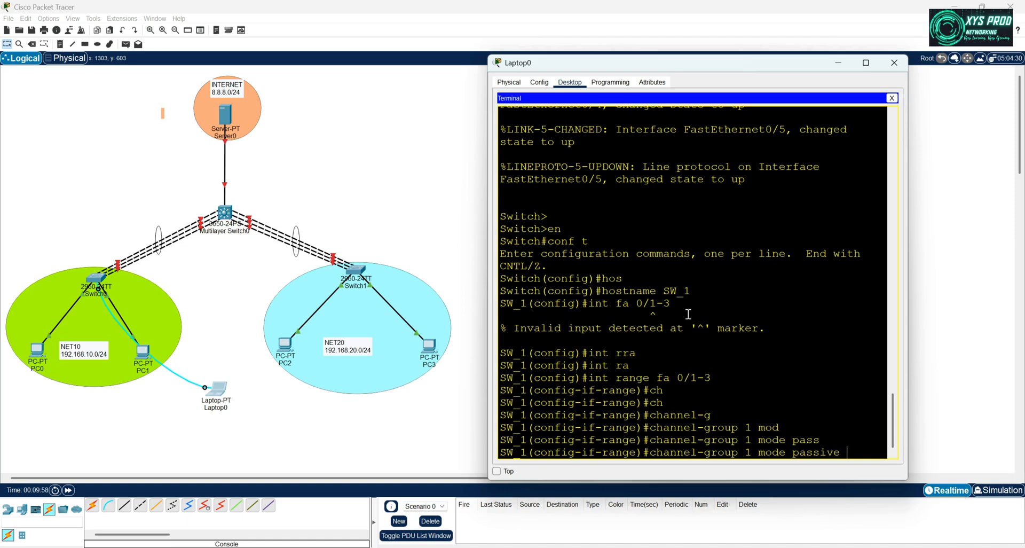
{"action": "key", "text": "Return"}
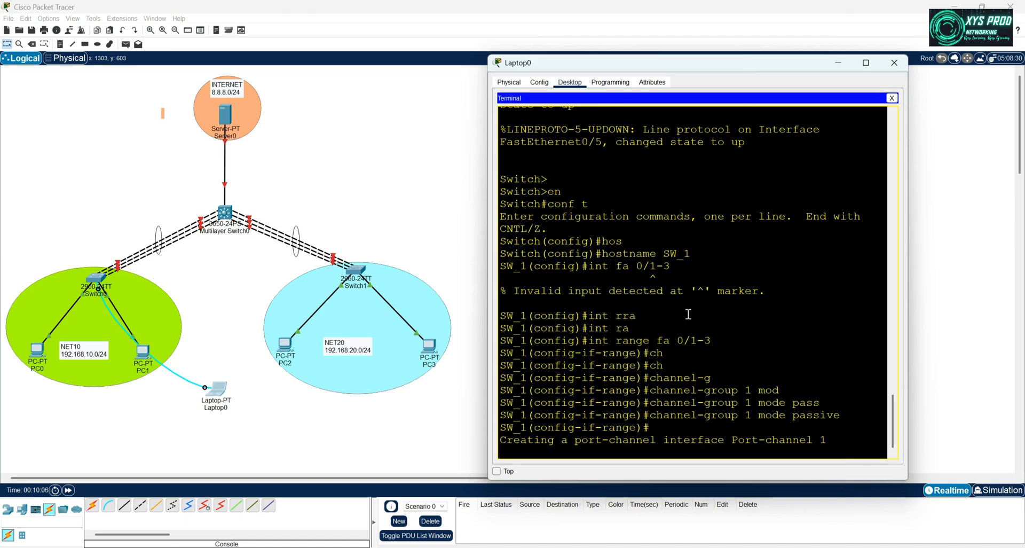
{"action": "key", "text": "Return"}
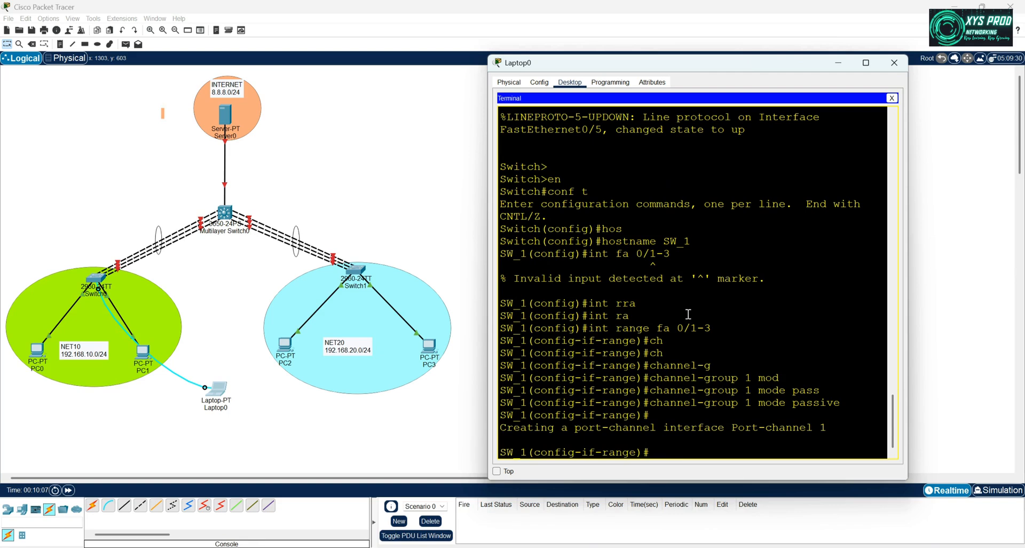
{"action": "type", "text": "int p"}
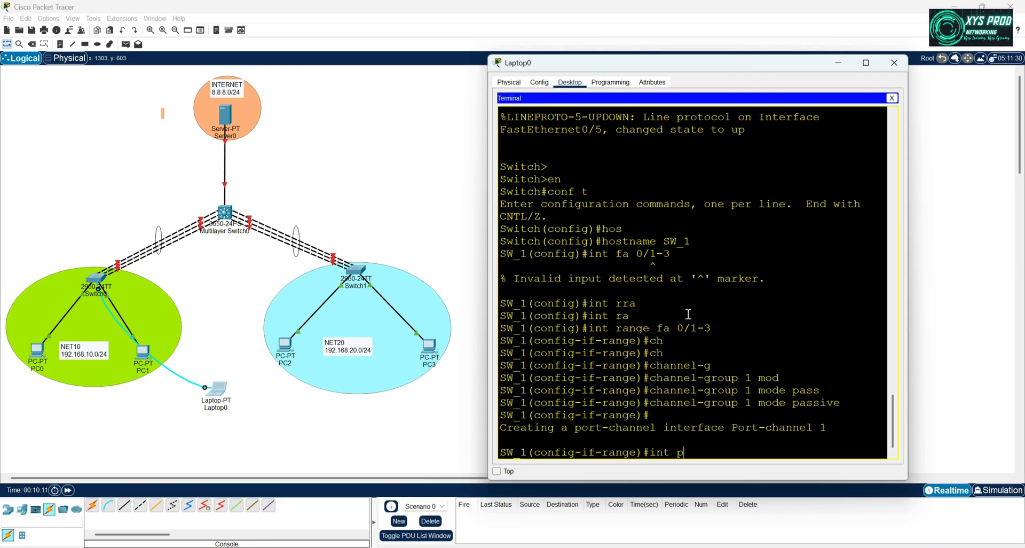
{"action": "type", "text": "o"}
{"action": "key", "text": "Tab"}
{"action": "type", "text": "r"}
{"action": "key", "text": "Tab"}
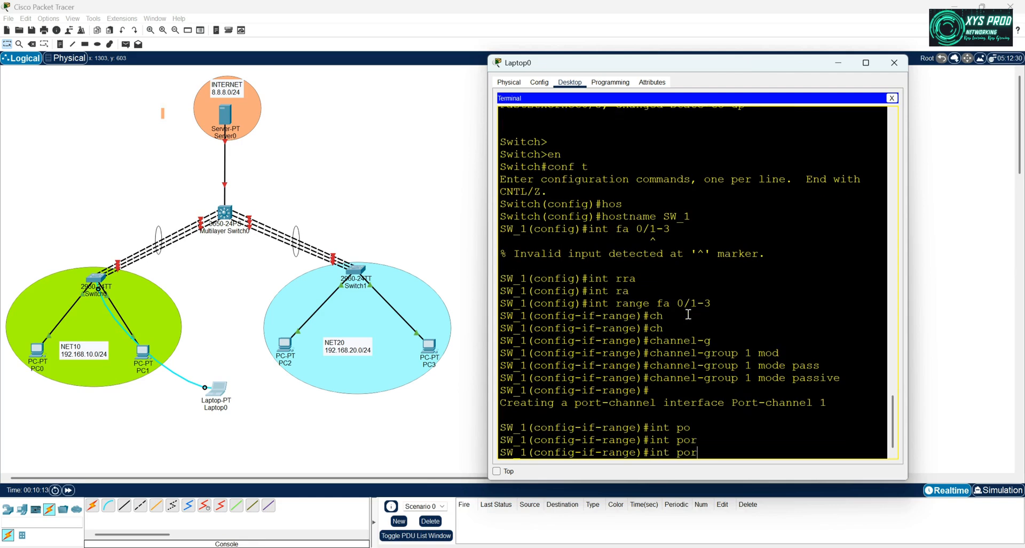
{"action": "key", "text": "BackSpace"}
{"action": "key", "text": "BackSpace"}
{"action": "key", "text": "BackSpace"}
{"action": "key", "text": "BackSpace"}
{"action": "key", "text": "BackSpace"}
{"action": "key", "text": "BackSpace"}
{"action": "key", "text": "BackSpace"}
Exit the interface range configuration and enter interface configuration for port-channel 1.
{"action": "type", "text": "exit"}
{"action": "key", "text": "Return"}
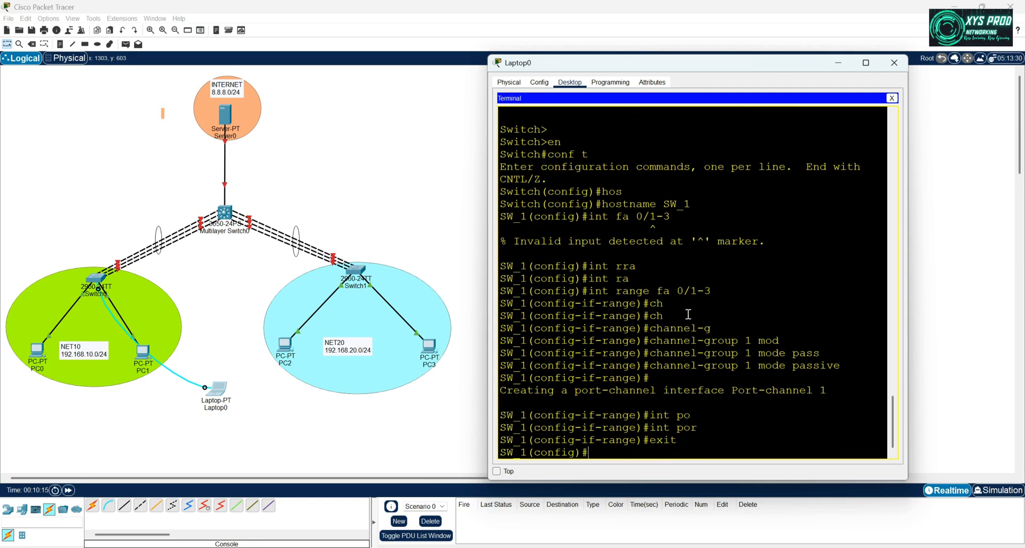
{"action": "type", "text": "int po"}
{"action": "key", "text": "Tab"}
{"action": "type", "text": "1"}
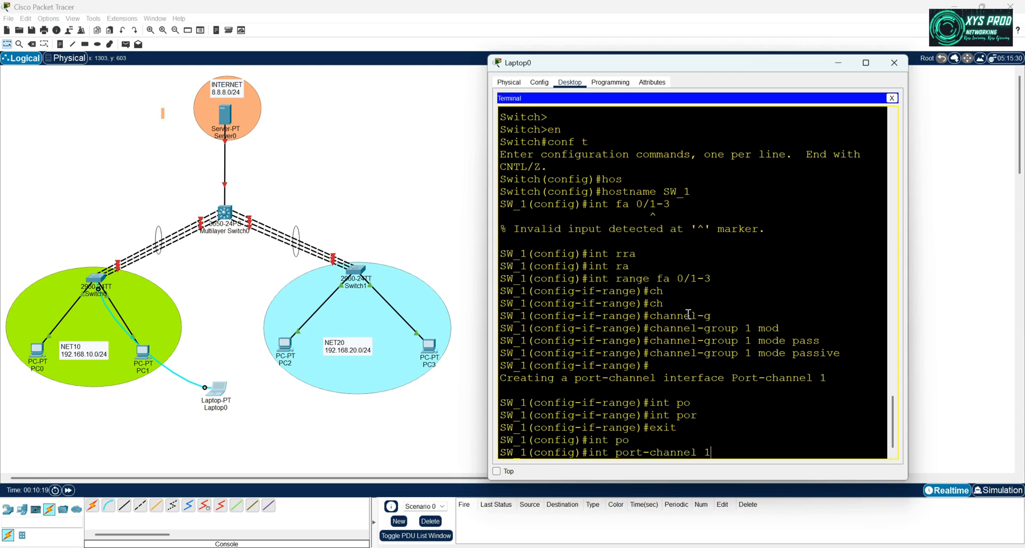
{"action": "key", "text": "Return"}
Set port-channel 1 to trunking with switchport mode trunk.
{"action": "type", "text": "sw"}
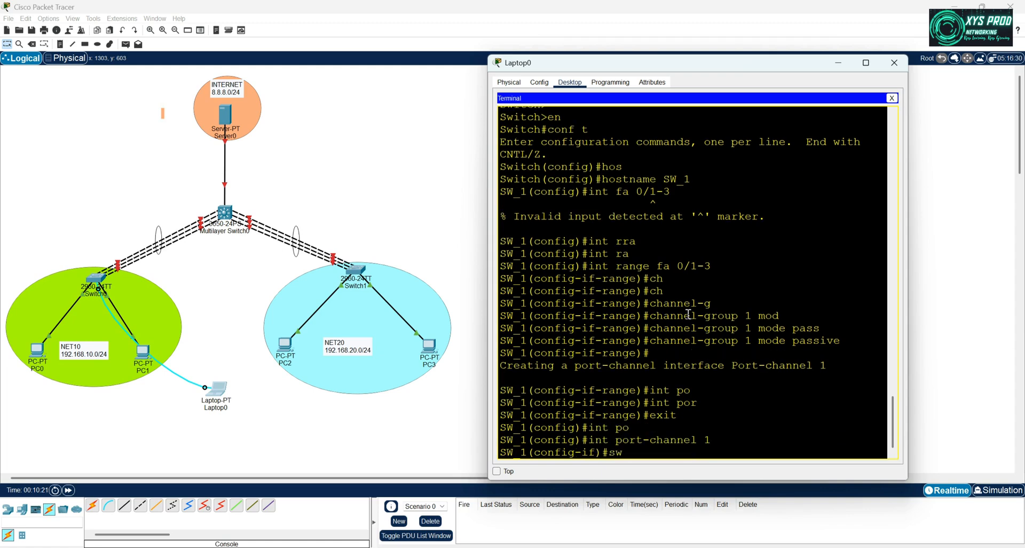
{"action": "key", "text": "Tab"}
{"action": "type", "text": "mo"}
{"action": "key", "text": "Tab"}
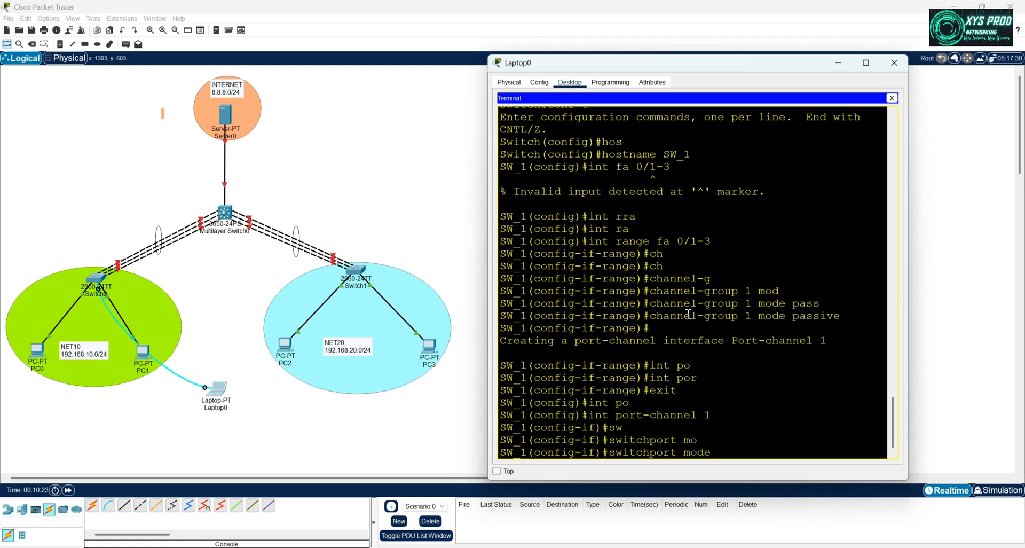
{"action": "type", "text": "tr"}
{"action": "key", "text": "Tab"}
{"action": "key", "text": "Return"}
{"action": "key", "text": "Return"}
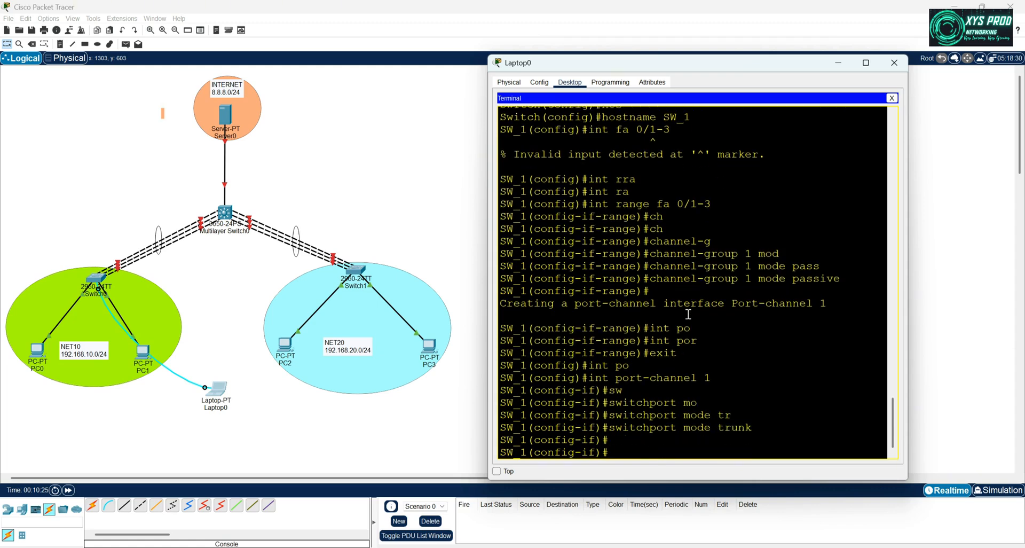
Leave configuration mode on SW_1 with exit and end, and save its configuration with wr.
{"action": "key", "text": "Return"}
{"action": "key", "text": "Return"}
{"action": "type", "text": "exit"}
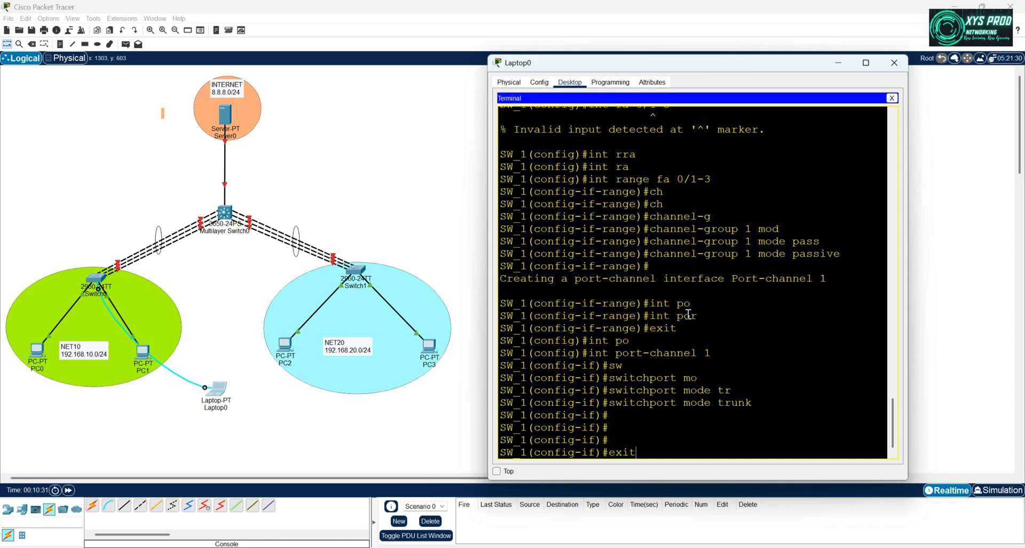
{"action": "key", "text": "Return"}
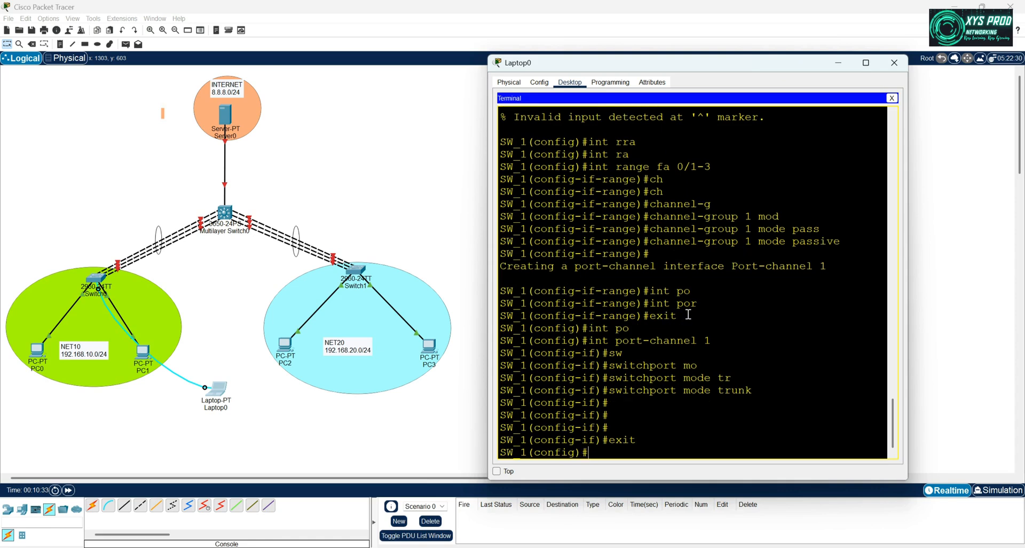
{"action": "type", "text": "end"}
{"action": "key", "text": "Return"}
{"action": "key", "text": "Return"}
{"action": "key", "text": "Return"}
{"action": "type", "text": "wr"}
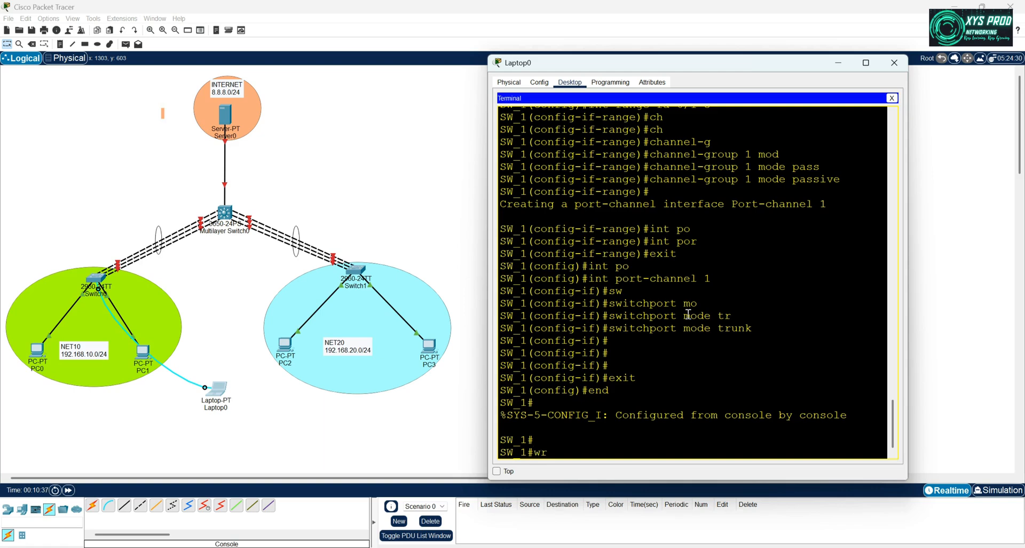
{"action": "key", "text": "Return"}
{"action": "key", "text": "Return"}
Exit the SW_1 console session and close the Laptop0 window.
{"action": "type", "text": "exit"}
{"action": "key", "text": "Return"}
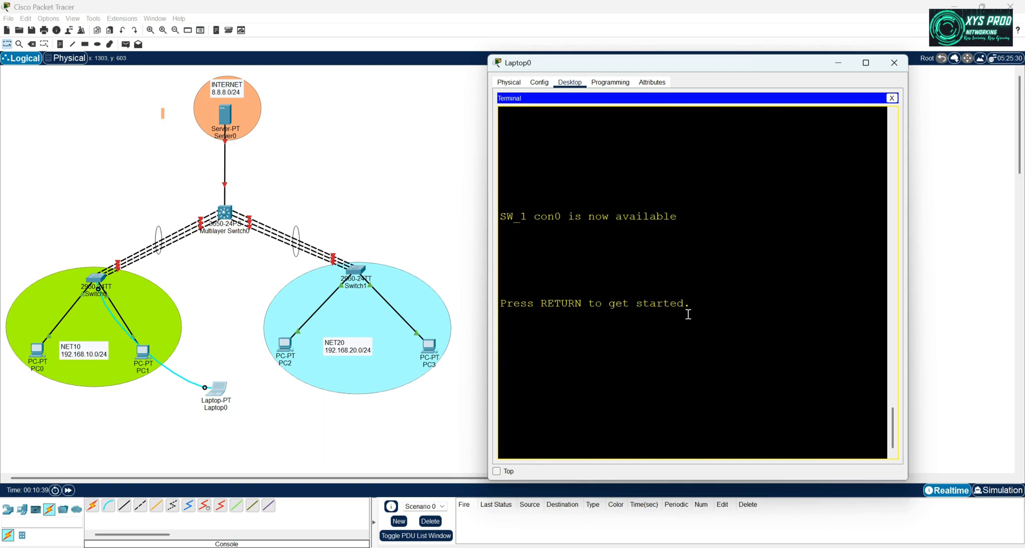
{"action": "key", "text": "Return"}
{"action": "key", "text": "Return"}
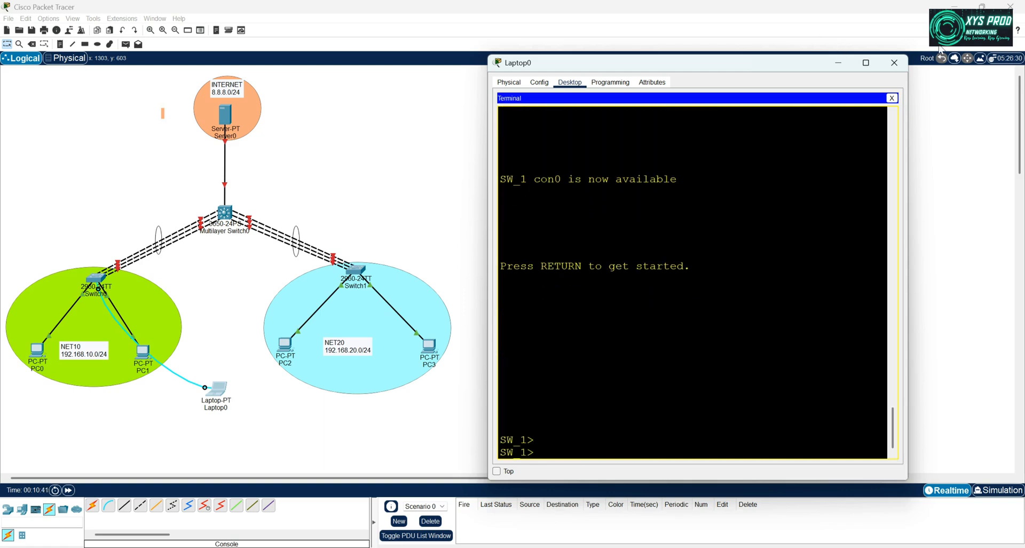
{"action": "left_click", "coordinate": [894, 62]}
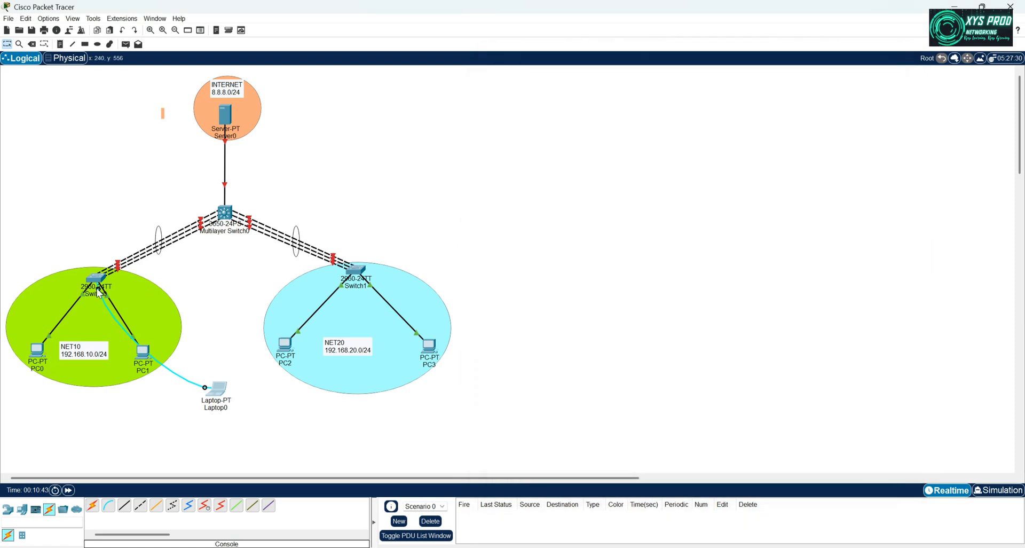
Move Laptop0's console cable to Switch1's Console port and start a terminal session with the default port settings.
{"action": "left_click", "coordinate": [361, 266]}
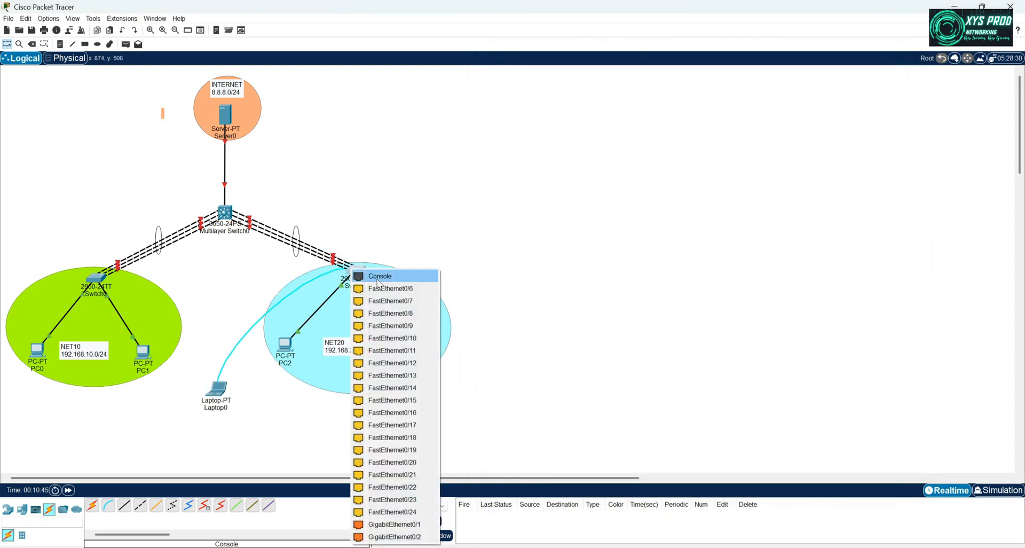
{"action": "left_click", "coordinate": [374, 276]}
{"action": "left_click", "coordinate": [227, 390]}
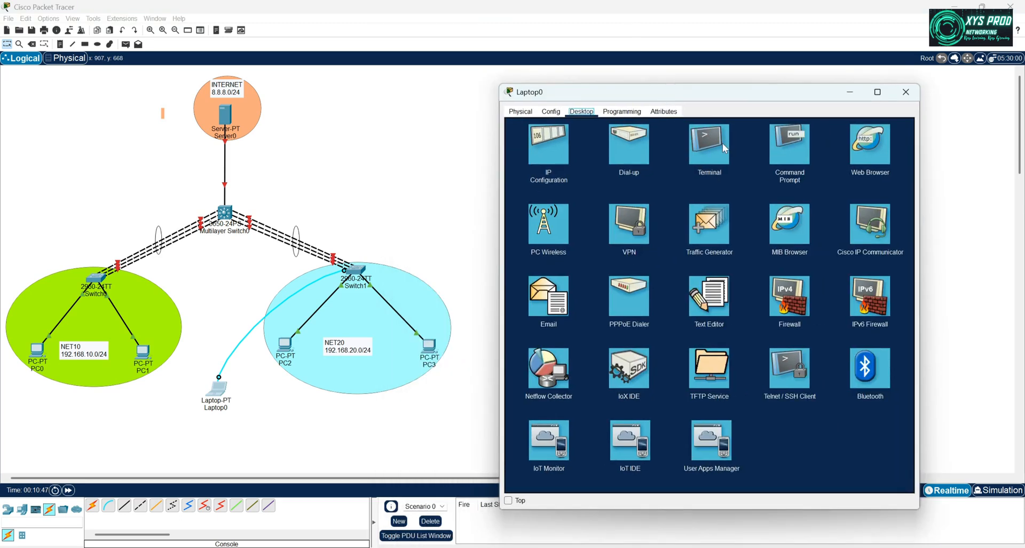
{"action": "left_click", "coordinate": [722, 152]}
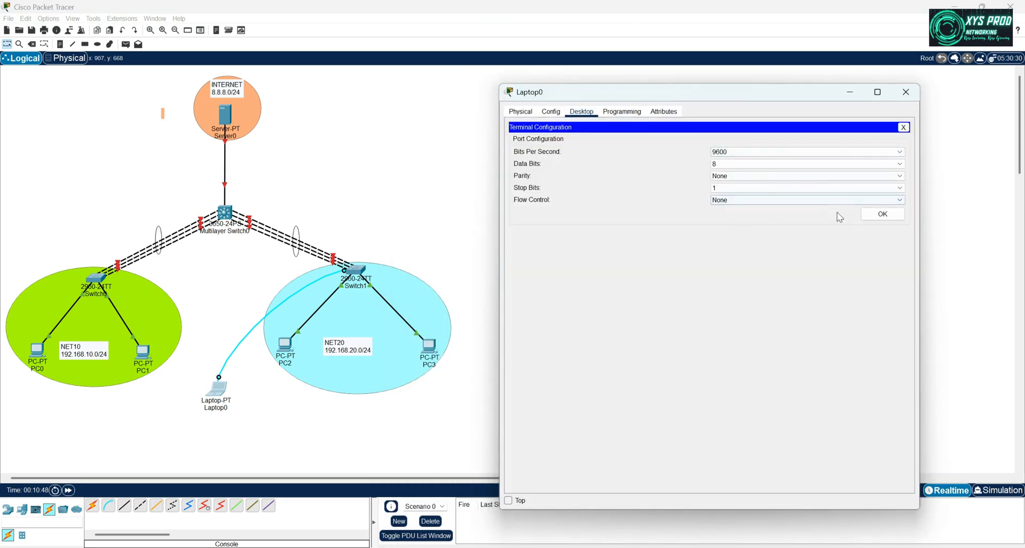
{"action": "left_click", "coordinate": [878, 213]}
{"action": "key", "text": "Return"}
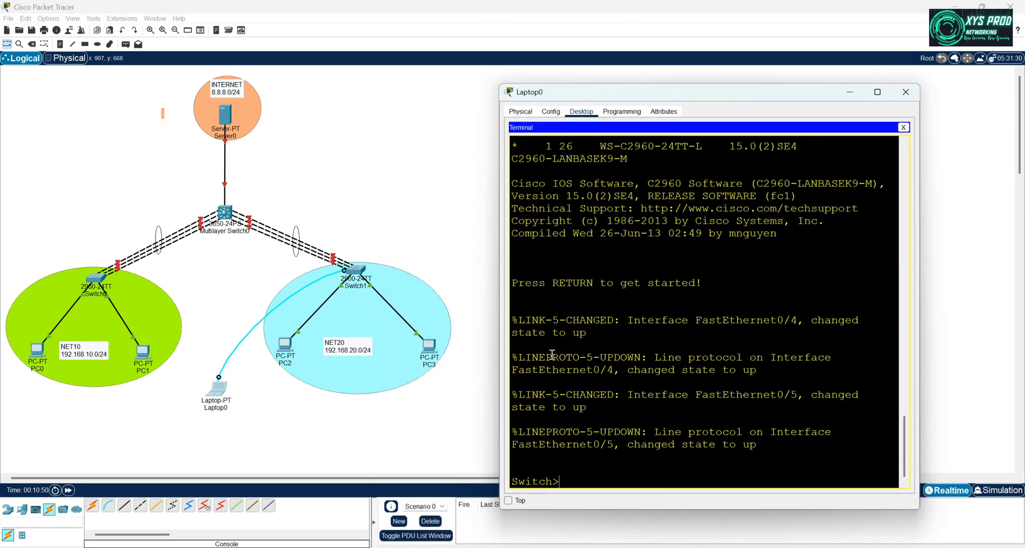
Enter privileged mode and global configuration mode on Switch1 with en and conf t.
{"action": "key", "text": "Return"}
{"action": "type", "text": "en"}
{"action": "key", "text": "Return"}
{"action": "type", "text": "cont "}
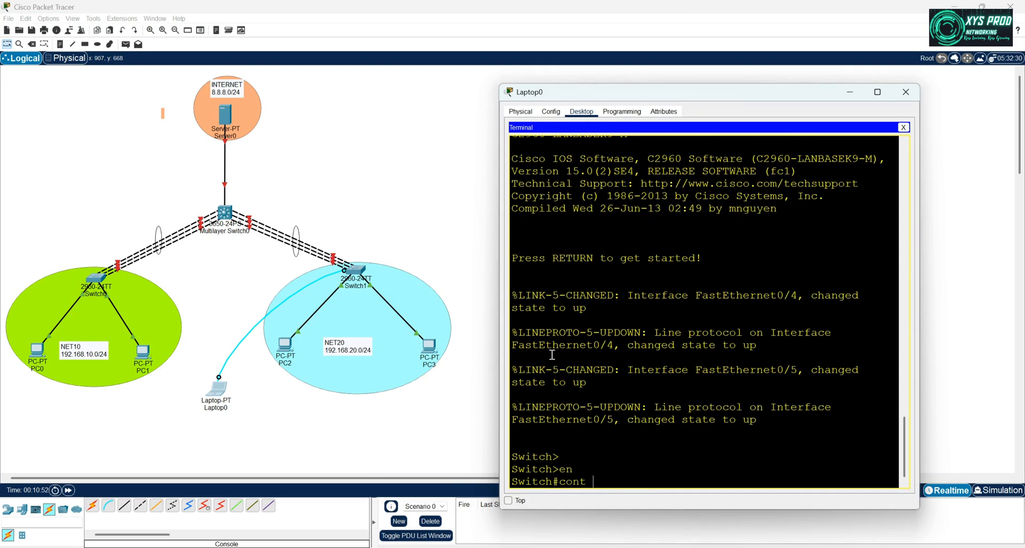
{"action": "key", "text": "BackSpace"}
{"action": "key", "text": "BackSpace"}
{"action": "type", "text": "f t"}
{"action": "key", "text": "Return"}
Set the hostname of Switch1 to SW_2.
{"action": "type", "text": "hos"}
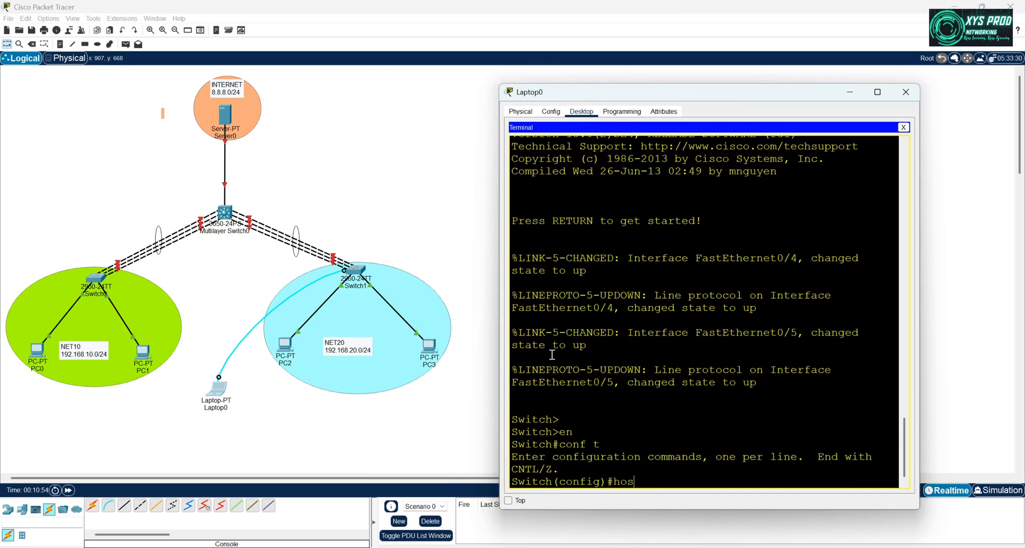
{"action": "key", "text": "Tab"}
{"action": "type", "text": "sw"}
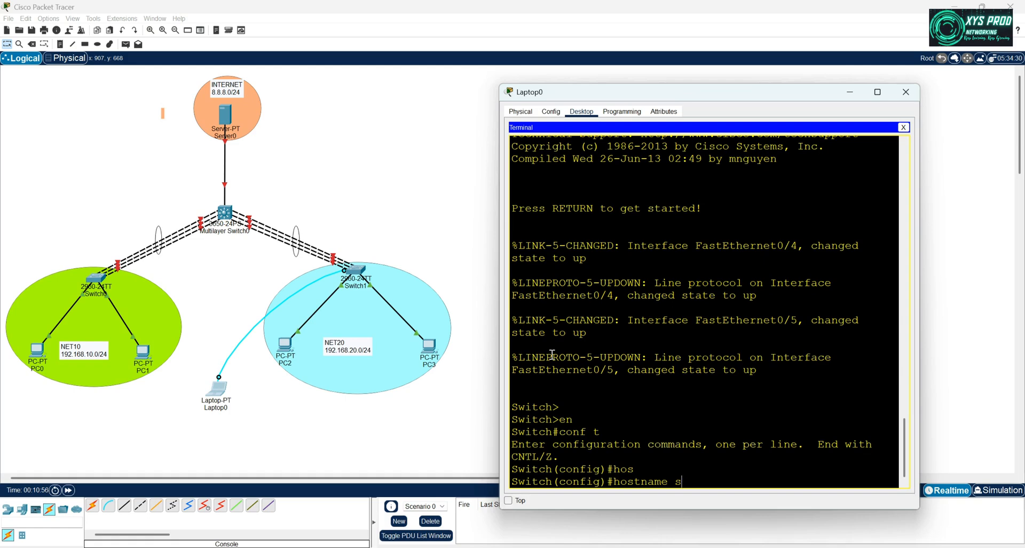
{"action": "key", "text": "BackSpace"}
{"action": "type", "text": "SW_2"}
{"action": "key", "text": "Return"}
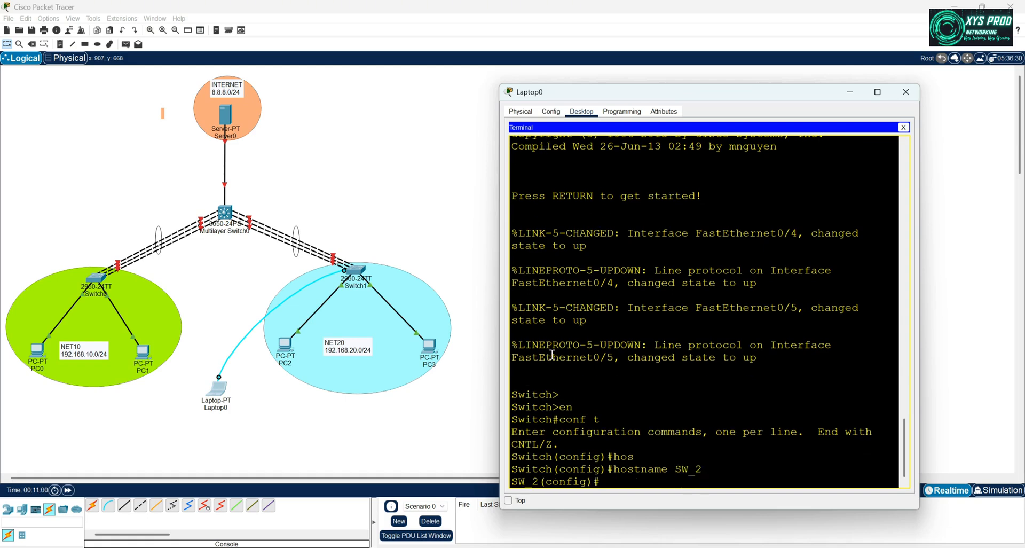
Enter interface range configuration on SW_2 for FastEthernet ports 0/1 to 0/3 with int range fa 0/1-3.
{"action": "type", "text": "int r"}
{"action": "key", "text": "Tab"}
{"action": "type", "text": "f"}
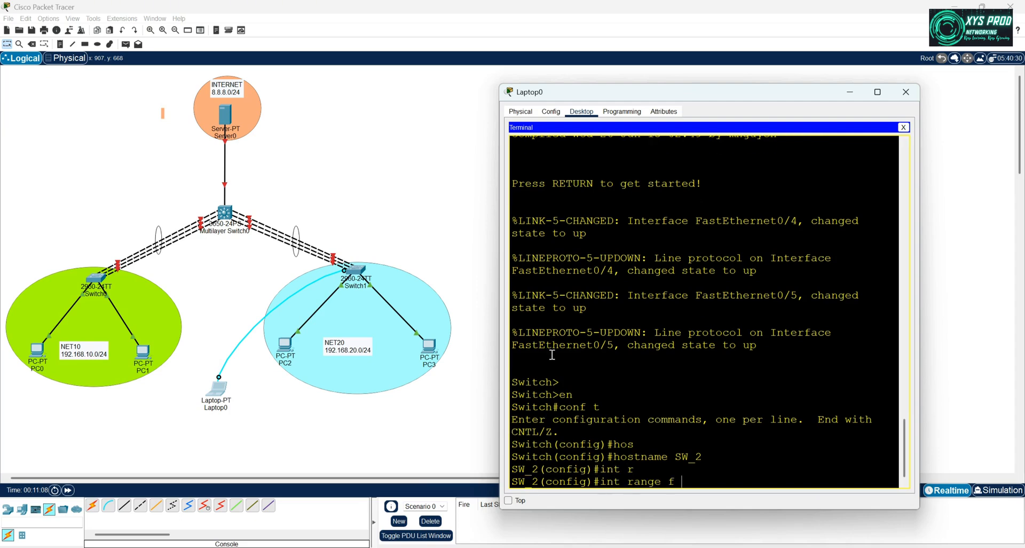
{"action": "type", "text": "a 0/1-2"}
{"action": "key", "text": "BackSpace"}
{"action": "type", "text": "3"}
{"action": "key", "text": "Return"}
Assign SW_2's selected port range to an LACP bundle with channel-group 2 mode passive.
{"action": "type", "text": "ch"}
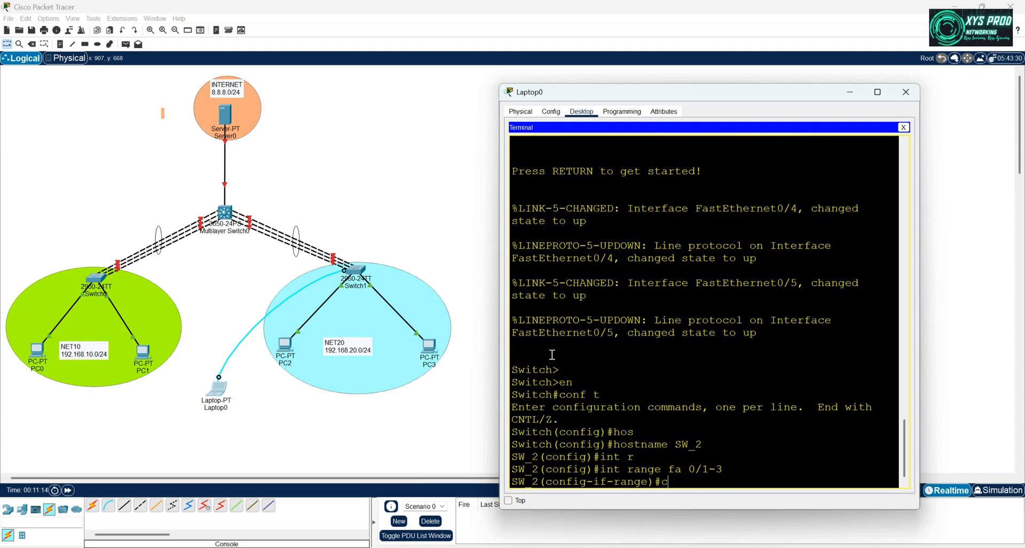
{"action": "key", "text": "Tab"}
{"action": "type", "text": "aq"}
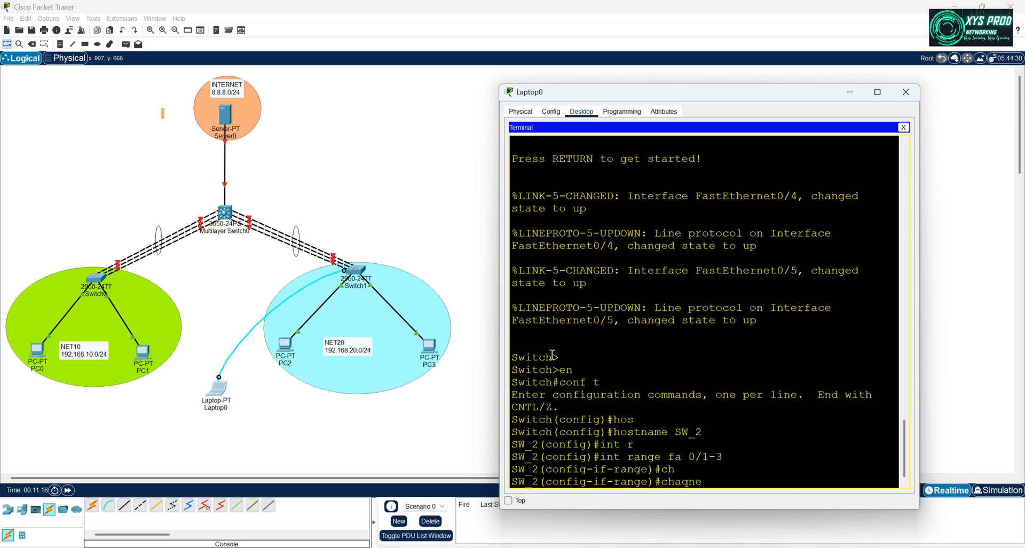
{"action": "key", "text": "BackSpace"}
{"action": "type", "text": "nnel-g"}
{"action": "key", "text": "Tab"}
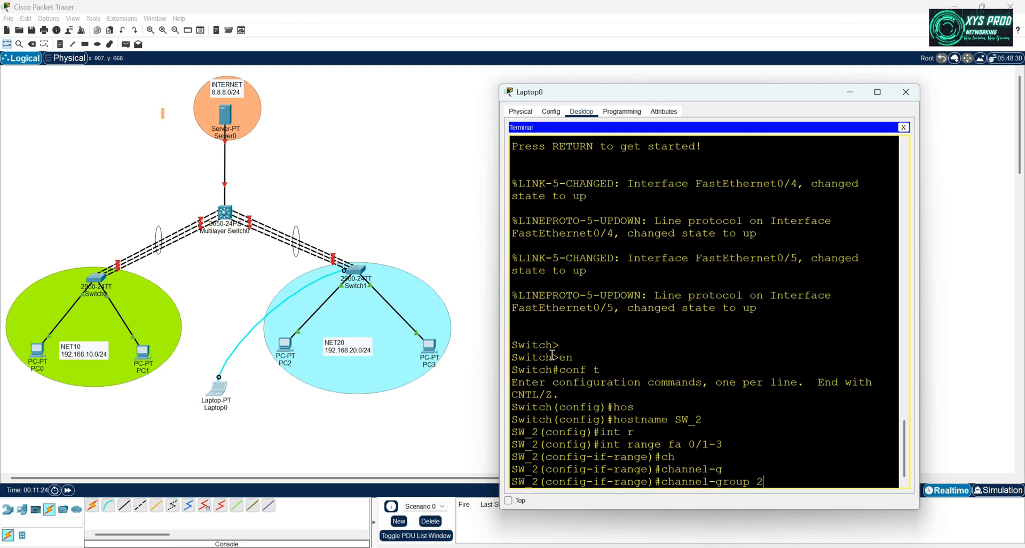
{"action": "type", "text": "2 mode"}
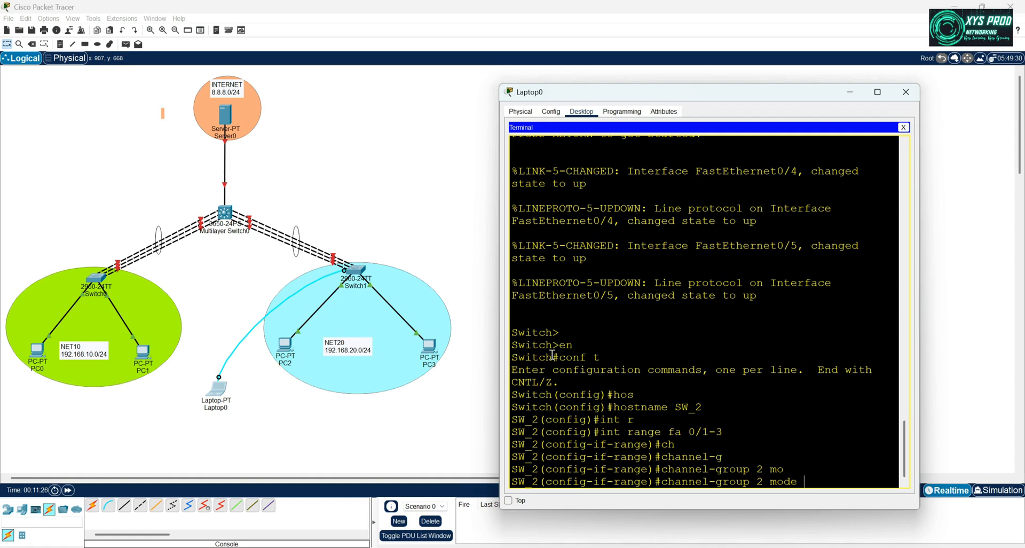
{"action": "type", "text": "pass"}
{"action": "key", "text": "Tab"}
{"action": "key", "text": "Return"}
{"action": "key", "text": "Return"}
{"action": "key", "text": "Return"}
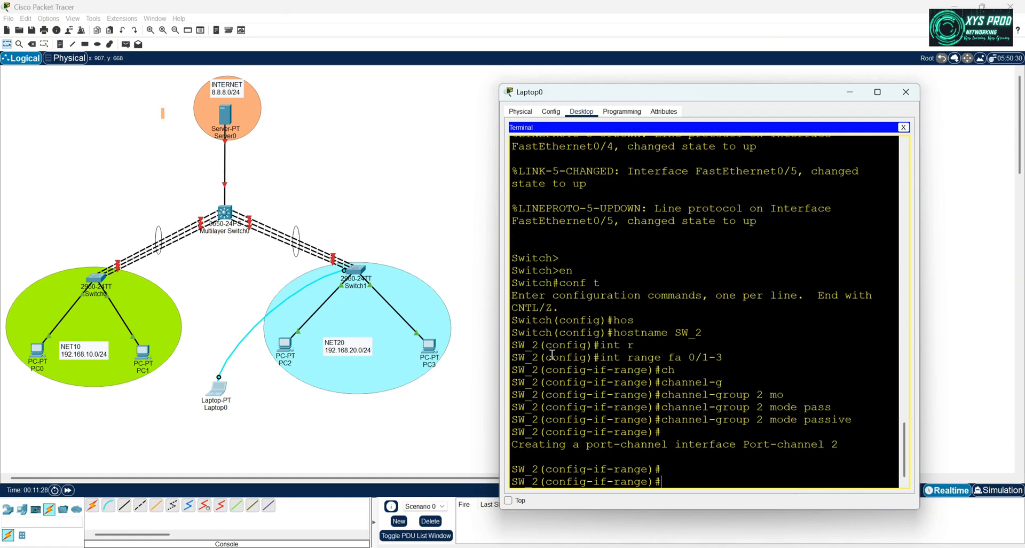
Exit the interface range configuration on SW_2 and enter interface configuration for port-channel 2.
{"action": "type", "text": "exit"}
{"action": "key", "text": "Return"}
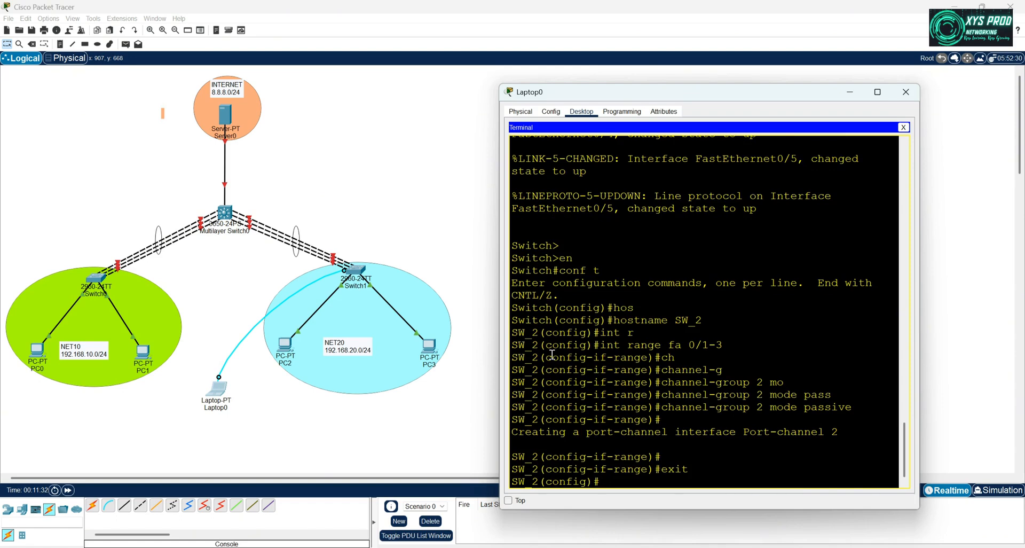
{"action": "type", "text": "int por"}
{"action": "key", "text": "Tab"}
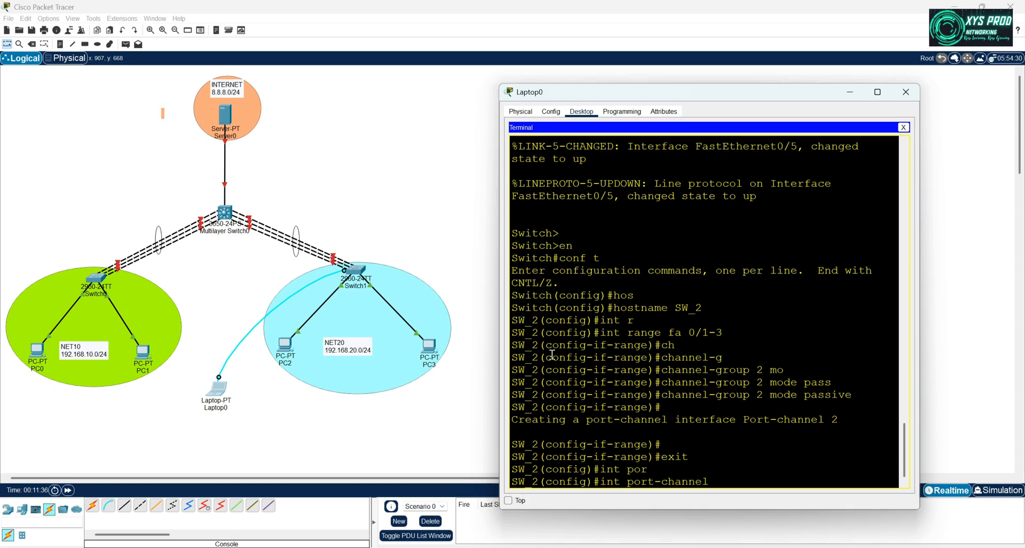
{"action": "type", "text": "2"}
{"action": "key", "text": "Return"}
Set port-channel 2 to trunking with switchport mode trunk.
{"action": "type", "text": "sw"}
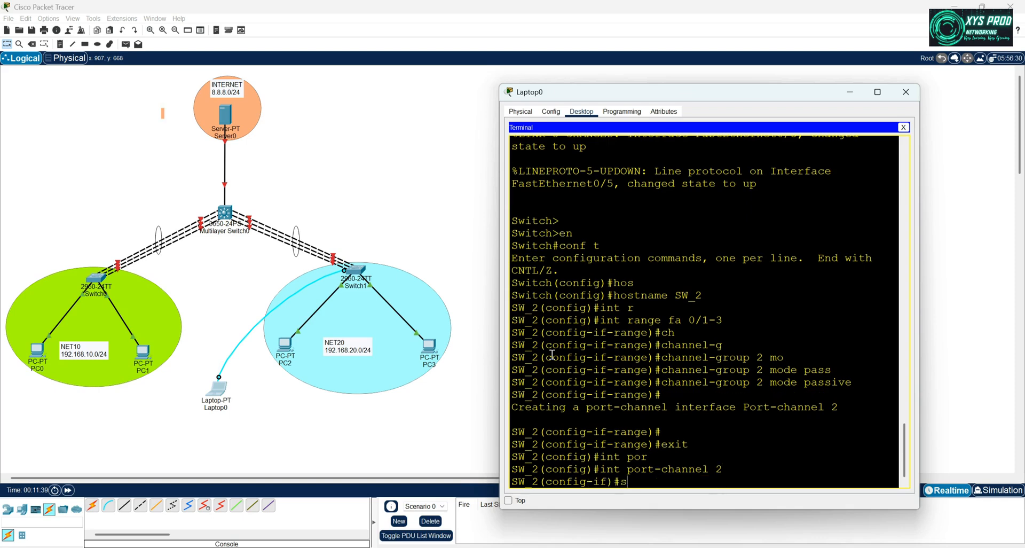
{"action": "key", "text": "Tab"}
{"action": "type", "text": "mo"}
{"action": "key", "text": "Tab"}
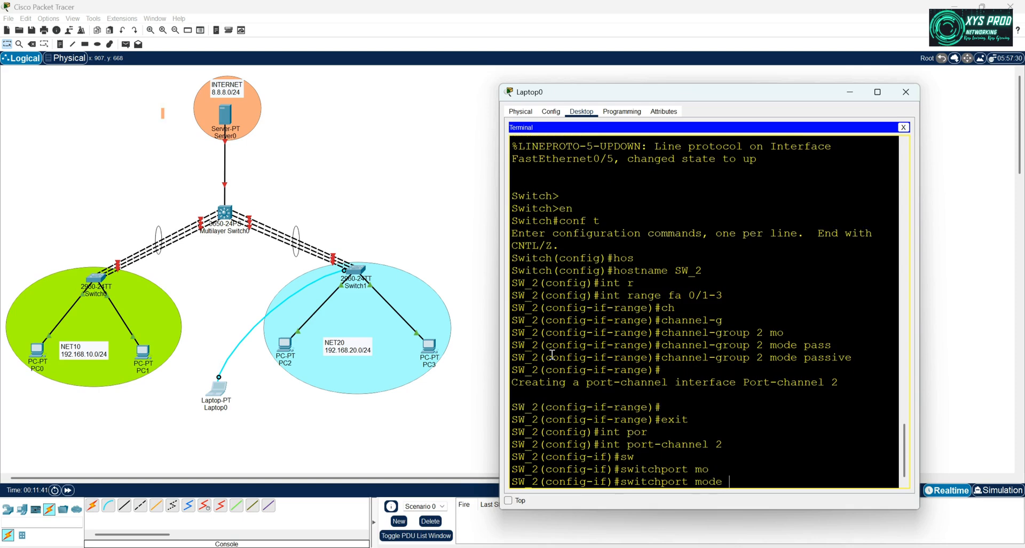
{"action": "type", "text": "tr"}
{"action": "key", "text": "Tab"}
{"action": "key", "text": "Return"}
{"action": "key", "text": "Return"}
Leave configuration mode on SW_2 with exit and end, and save its configuration with wr.
{"action": "type", "text": "exi"}
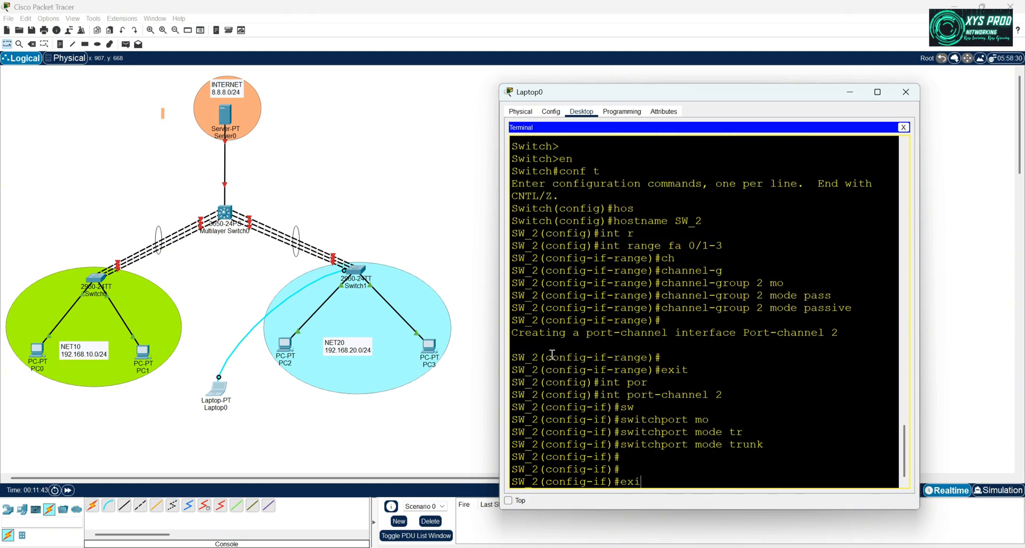
{"action": "type", "text": "t"}
{"action": "key", "text": "Return"}
{"action": "key", "text": "Return"}
{"action": "key", "text": "Return"}
{"action": "key", "text": "Return"}
{"action": "key", "text": "Return"}
{"action": "type", "text": "exit"}
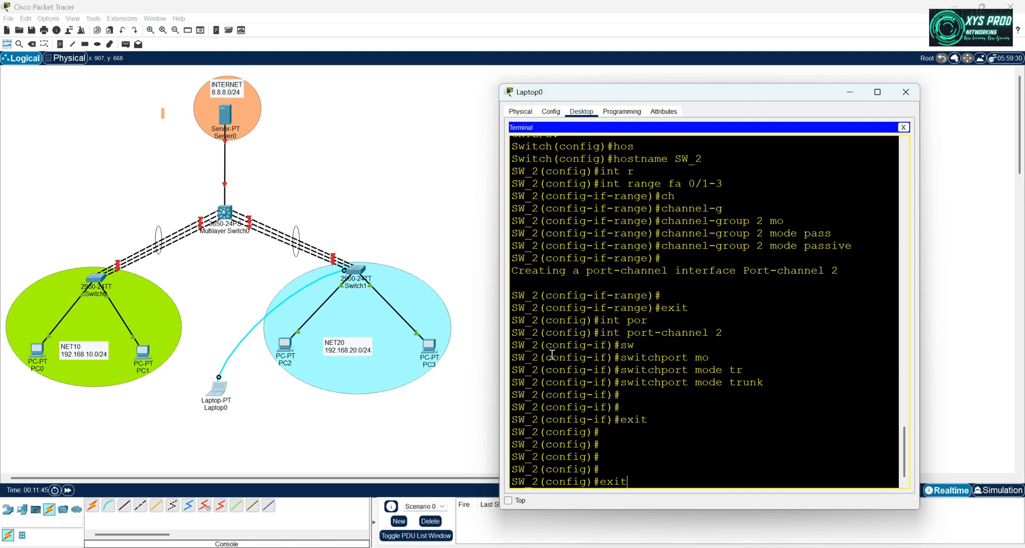
{"action": "key", "text": "BackSpace"}
{"action": "key", "text": "BackSpace"}
{"action": "key", "text": "BackSpace"}
{"action": "key", "text": "BackSpace"}
{"action": "type", "text": "end"}
{"action": "key", "text": "Return"}
{"action": "key", "text": "Return"}
{"action": "type", "text": "wr"}
{"action": "key", "text": "Return"}
{"action": "key", "text": "Return"}
{"action": "key", "text": "Return"}
{"action": "key", "text": "Return"}
{"action": "key", "text": "Return"}
{"action": "key", "text": "Return"}
{"action": "key", "text": "Return"}
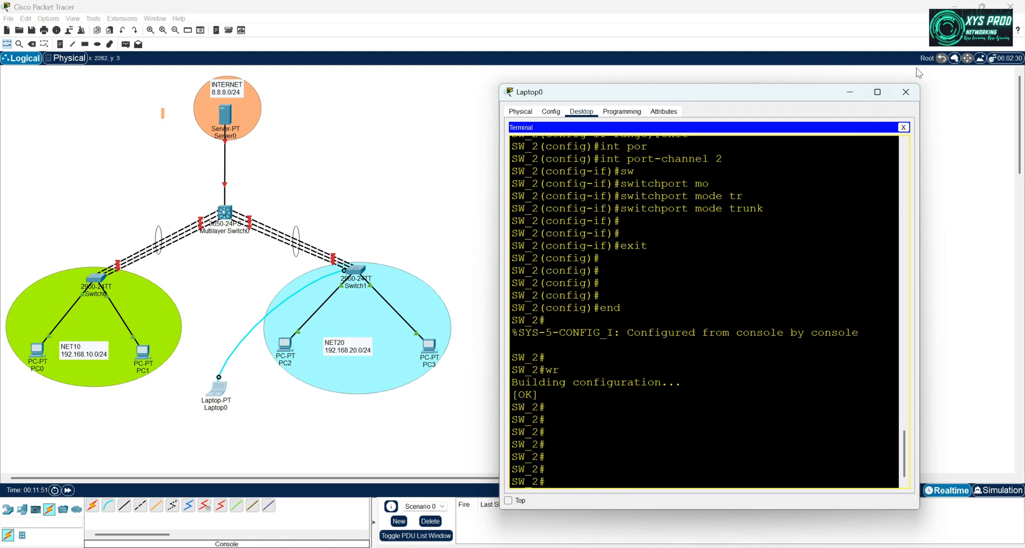
Close the Laptop0 window and move its console cable from Switch1 to Multilayer Switch0.
{"action": "left_click", "coordinate": [905, 92]}
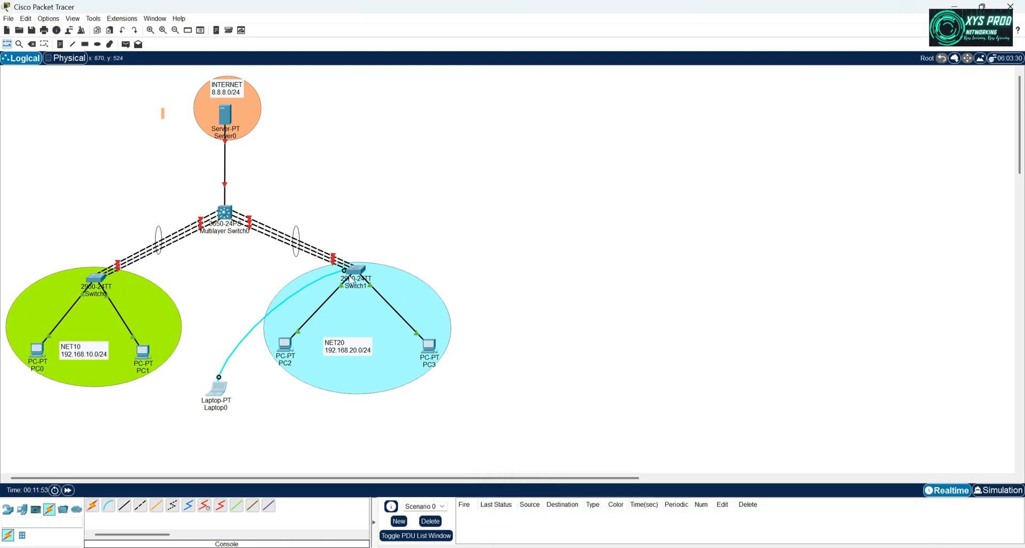
{"action": "left_click_drag", "start_coordinate": [332, 271], "coordinate": [225, 214]}
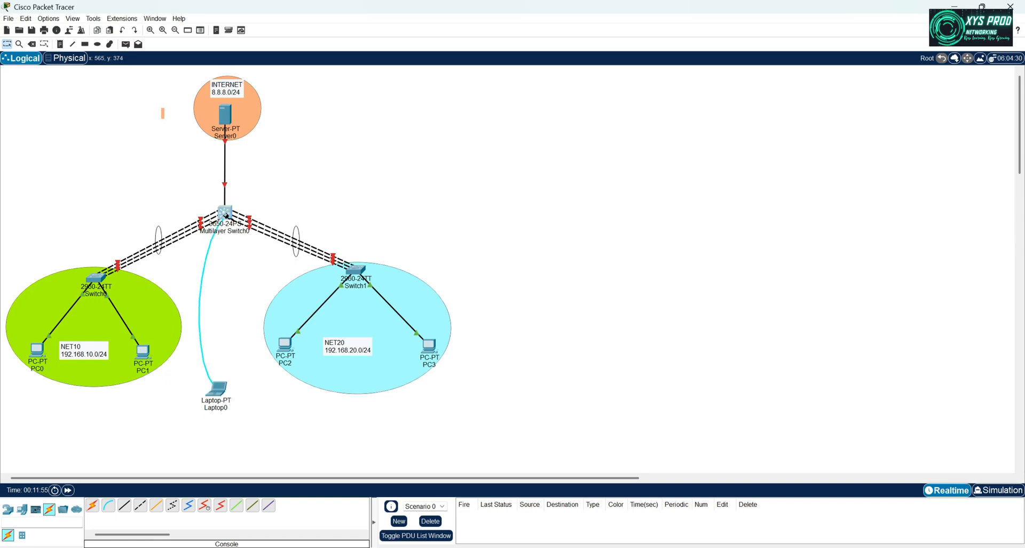
{"action": "left_click", "coordinate": [256, 238]}
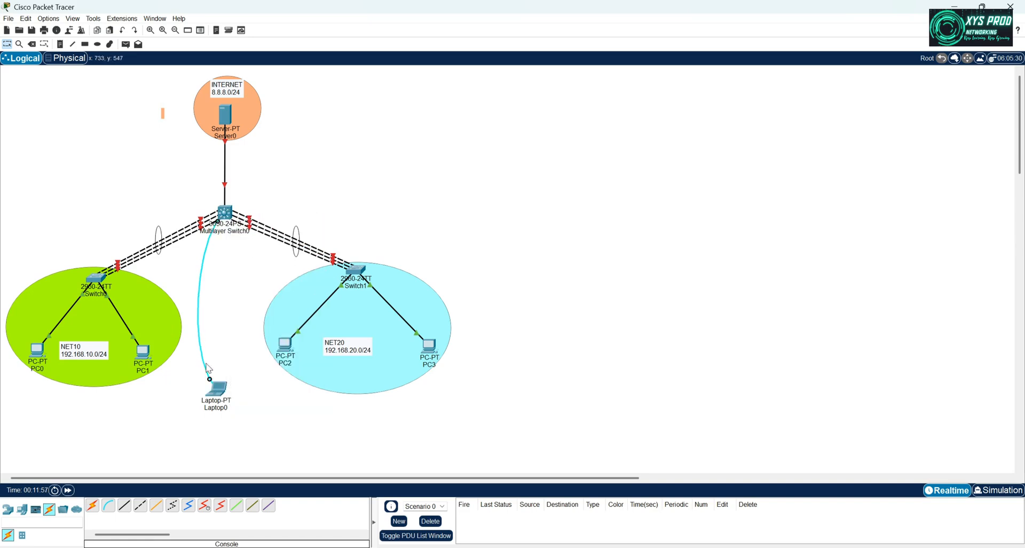
{"action": "left_click", "coordinate": [217, 390]}
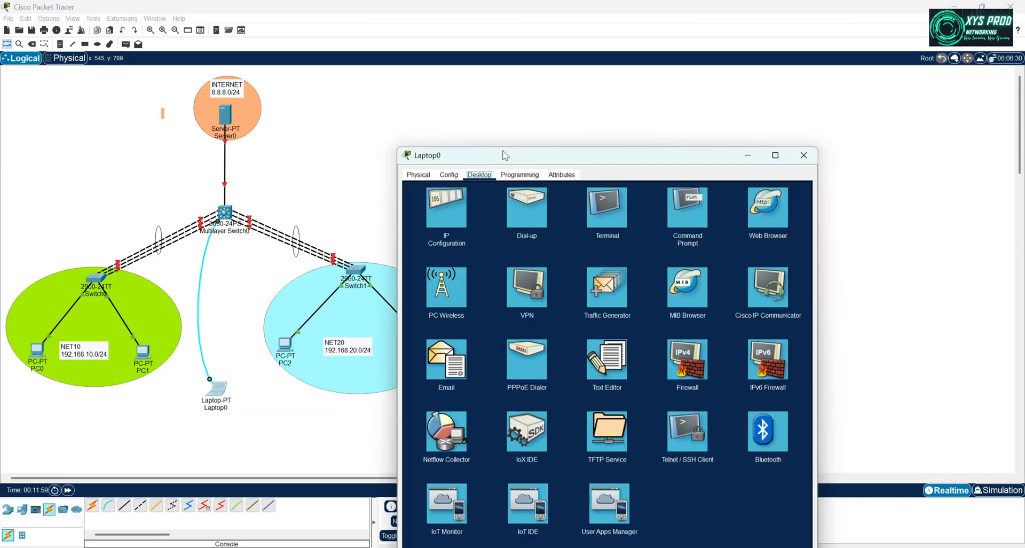
{"action": "left_click_drag", "start_coordinate": [550, 142], "coordinate": [668, 66]}
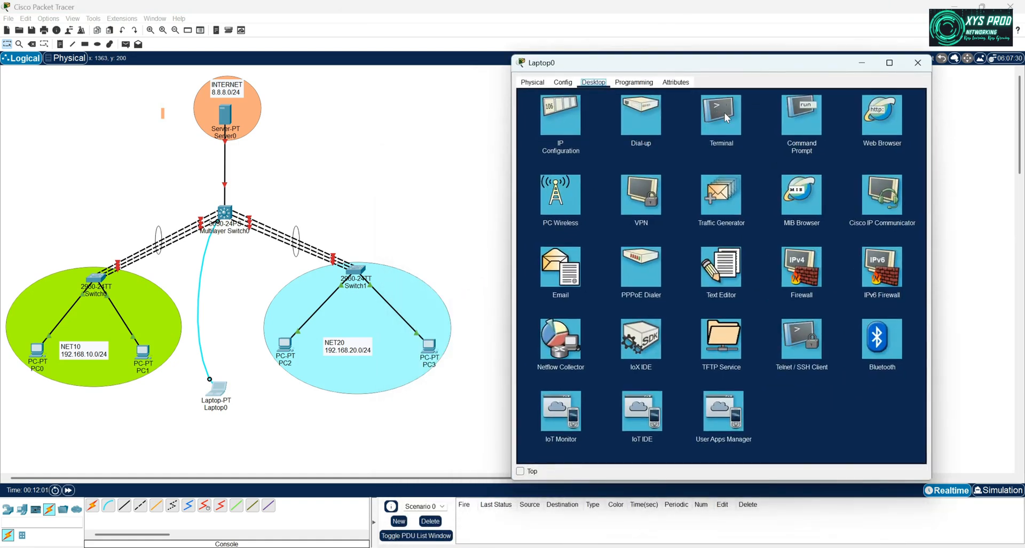
{"action": "left_click", "coordinate": [917, 63]}
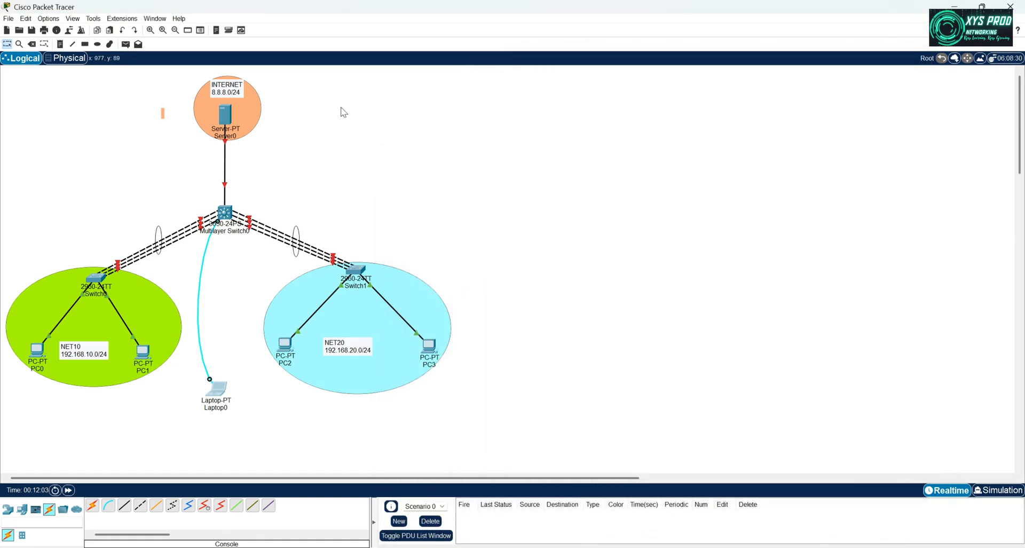
Install two AC power supply modules in the empty power bays of Multilayer Switch0 and close its window.
{"action": "left_click", "coordinate": [224, 214]}
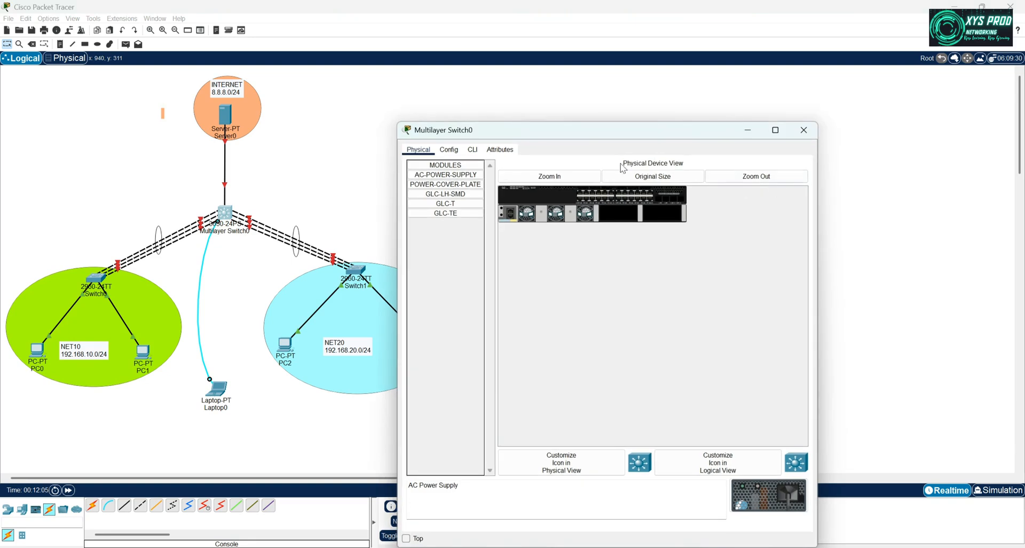
{"action": "left_click_drag", "start_coordinate": [599, 140], "coordinate": [693, 103]}
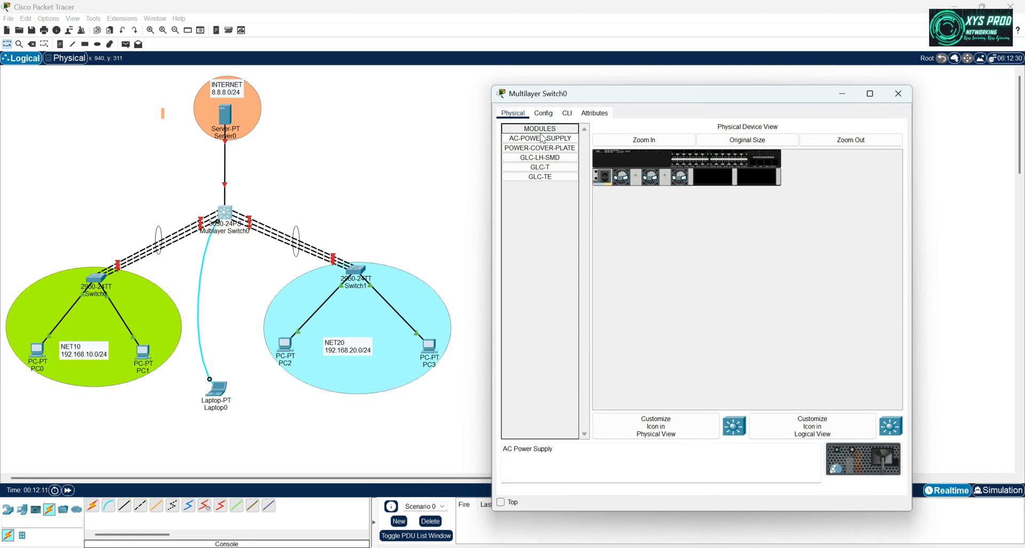
{"action": "left_click_drag", "start_coordinate": [543, 138], "coordinate": [716, 180]}
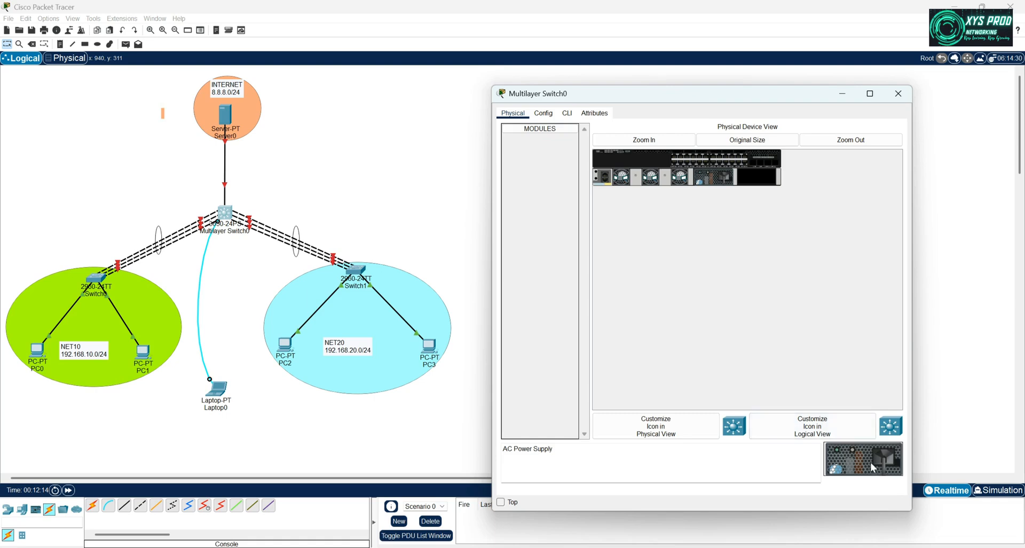
{"action": "left_click_drag", "start_coordinate": [871, 468], "coordinate": [760, 180]}
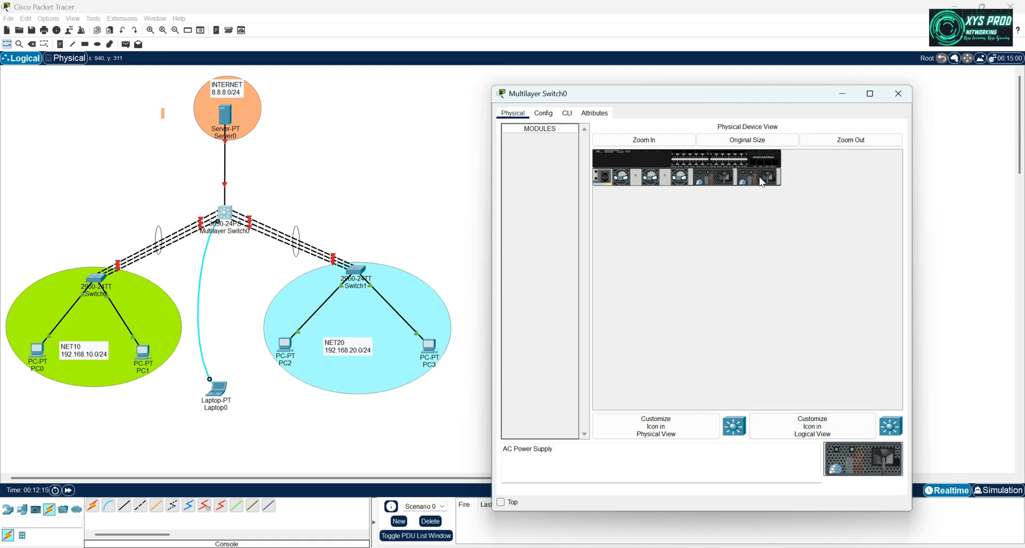
{"action": "left_click", "coordinate": [901, 97]}
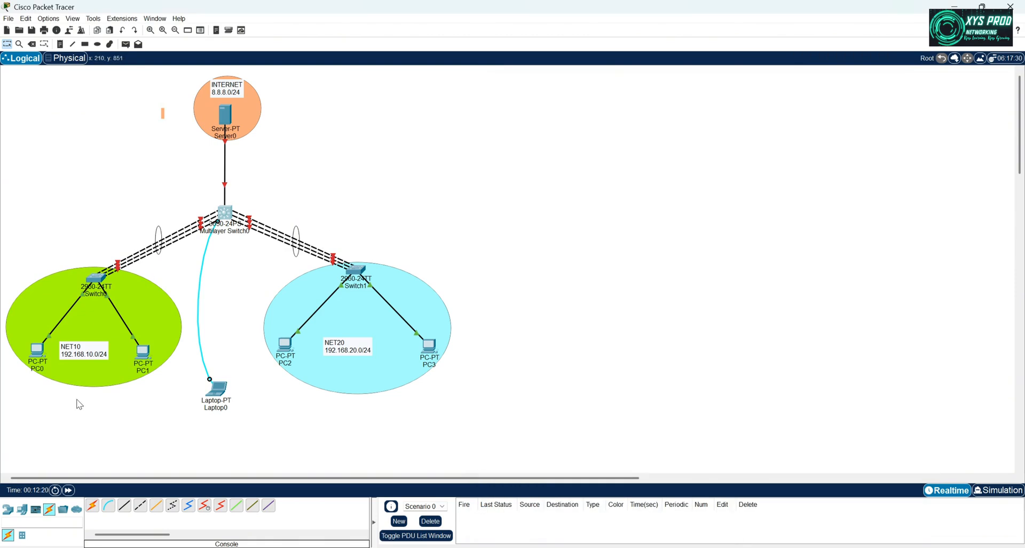
Open a terminal session from Laptop0 to the multilayer switch with the default connection settings.
{"action": "left_click", "coordinate": [216, 388]}
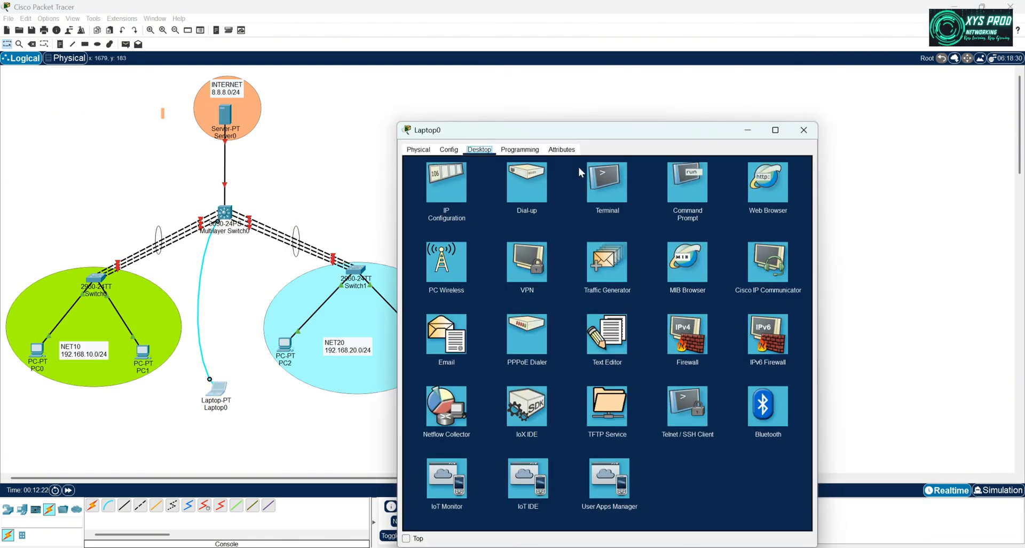
{"action": "left_click", "coordinate": [614, 181]}
{"action": "left_click", "coordinate": [782, 252]}
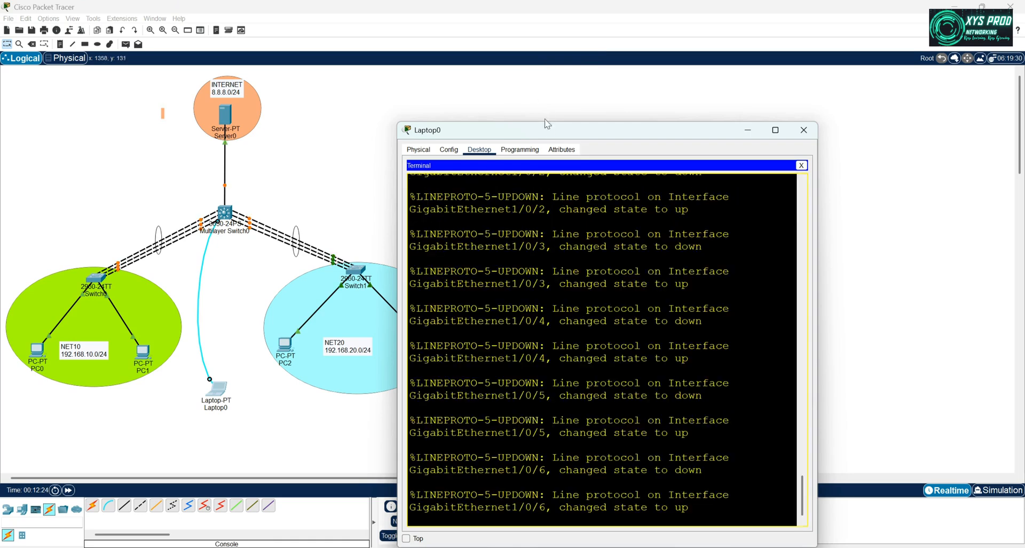
{"action": "left_click_drag", "start_coordinate": [557, 132], "coordinate": [659, 44]}
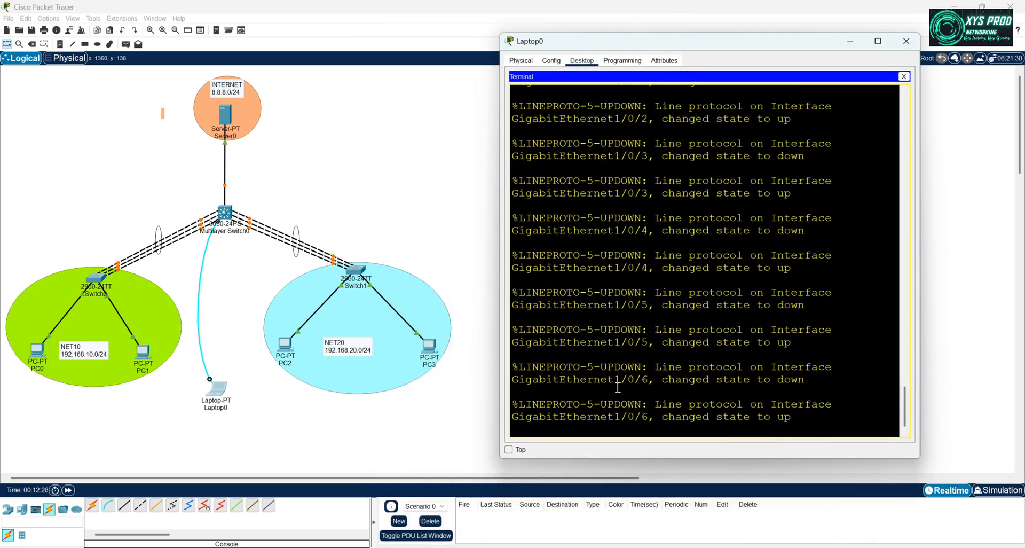
Decline the initial configuration dialog with n and enter privileged mode on the multilayer switch with en.
{"action": "key", "text": "Return"}
{"action": "key", "text": "Return"}
{"action": "key", "text": "Return"}
{"action": "key", "text": "Return"}
{"action": "key", "text": "Return"}
{"action": "key", "text": "Return"}
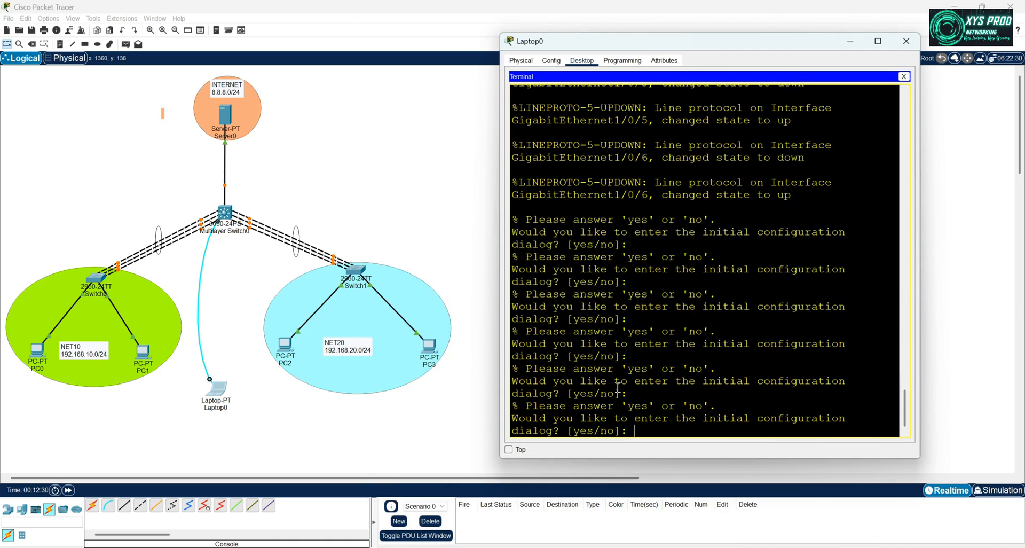
{"action": "type", "text": "n"}
{"action": "key", "text": "Return"}
{"action": "key", "text": "Return"}
{"action": "key", "text": "Return"}
{"action": "key", "text": "Return"}
{"action": "type", "text": "en"}
{"action": "key", "text": "Return"}
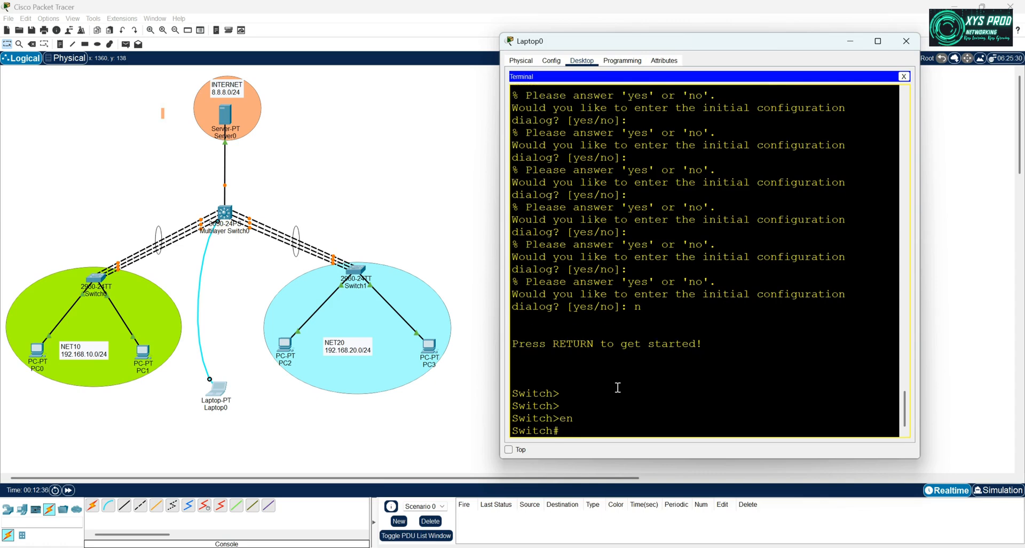
Enter global configuration mode with conf t and set the multilayer switch's hostname to L3_SW.
{"action": "type", "text": "conf t"}
{"action": "key", "text": "Return"}
{"action": "type", "text": "how"}
{"action": "key", "text": "Tab"}
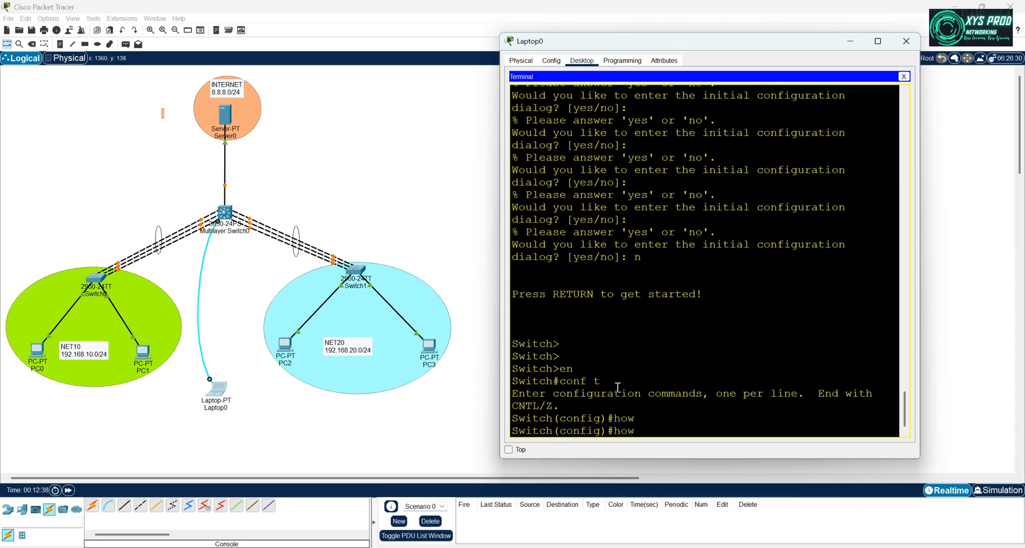
{"action": "key", "text": "BackSpace"}
{"action": "type", "text": "S"}
{"action": "key", "text": "Tab"}
{"action": "type", "text": "tname"}
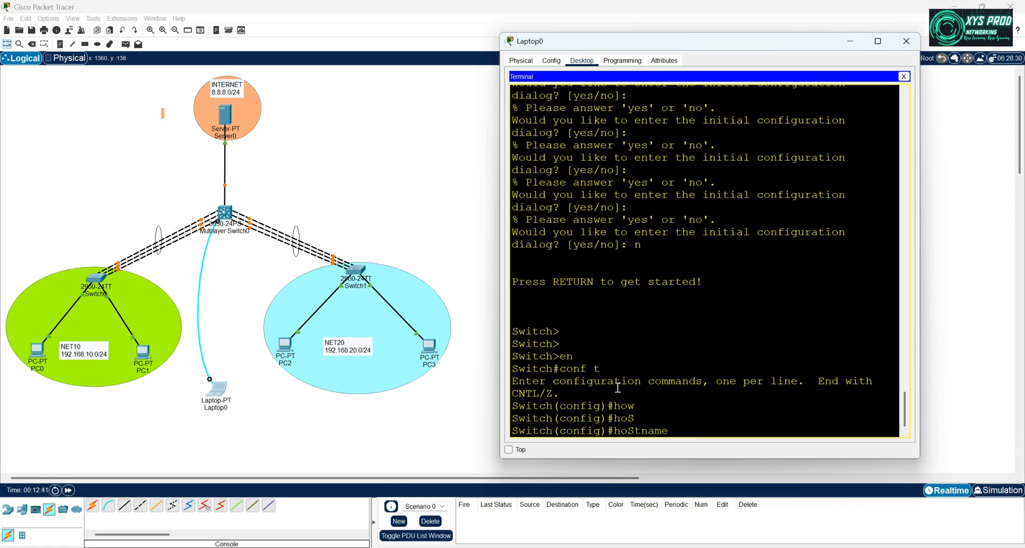
{"action": "type", "text": " L3_SW"}
{"action": "key", "text": "Return"}
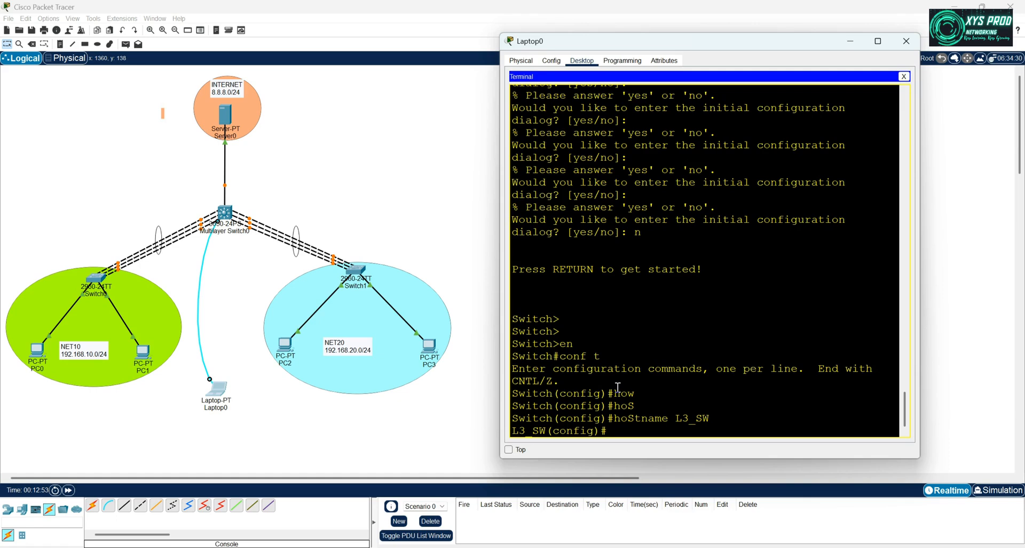
{"action": "type", "text": "int ran"}
{"action": "key", "text": "Tab"}
{"action": "type", "text": "fa"}
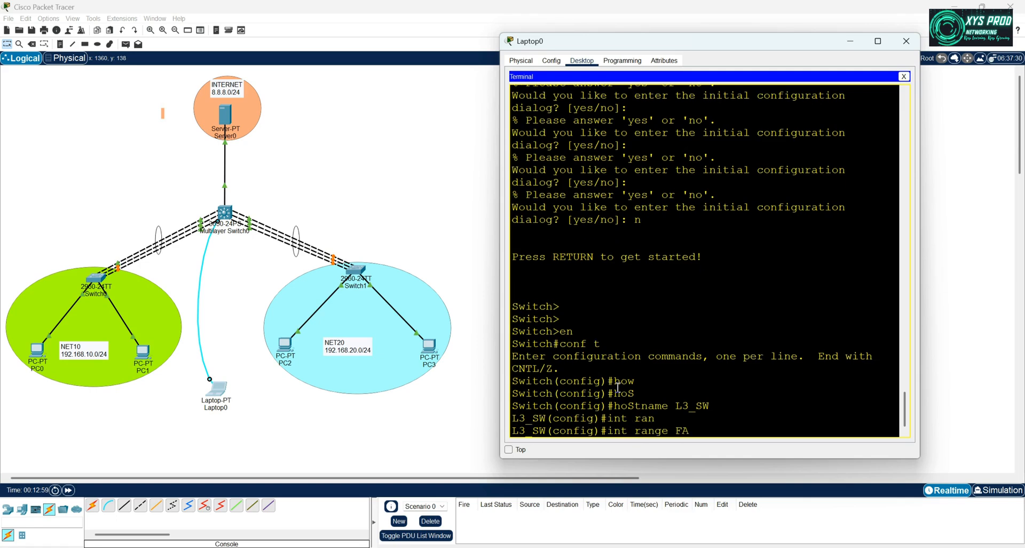
{"action": "key", "text": "BackSpace"}
{"action": "key", "text": "BackSpace"}
{"action": "key", "text": "BackSpace"}
{"action": "key", "text": "BackSpace"}
{"action": "key", "text": "BackSpace"}
{"action": "key", "text": "BackSpace"}
{"action": "key", "text": "BackSpace"}
{"action": "key", "text": "BackSpace"}
{"action": "key", "text": "BackSpace"}
{"action": "key", "text": "BackSpace"}
{"action": "key", "text": "BackSpace"}
{"action": "key", "text": "BackSpace"}
{"action": "key", "text": "BackSpace"}
{"action": "key", "text": "BackSpace"}
{"action": "key", "text": "BackSpace"}
Exit configuration mode on L3_SW and list all its interfaces with show ip int br.
{"action": "type", "text": "exit"}
{"action": "key", "text": "Return"}
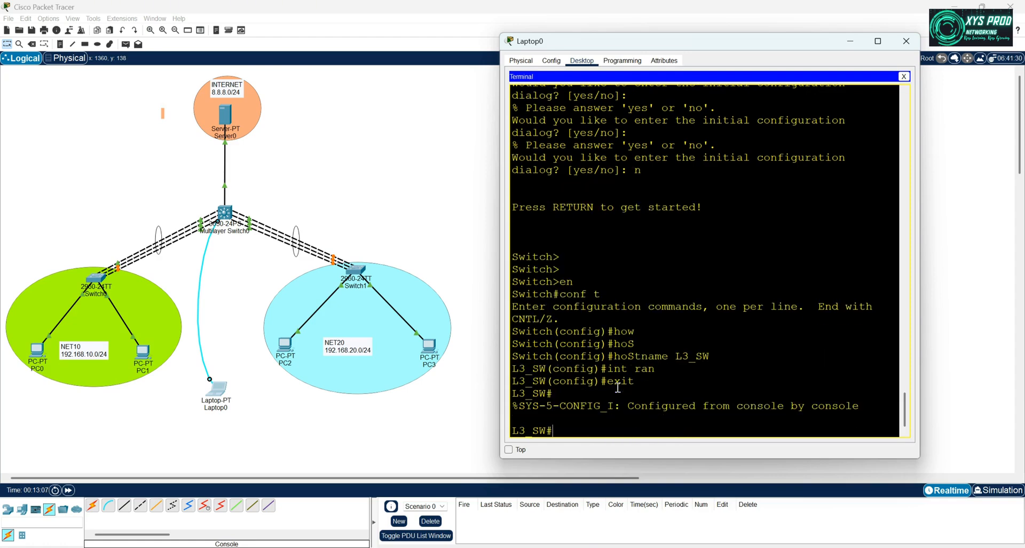
{"action": "type", "text": "show ip int br"}
{"action": "key", "text": "Return"}
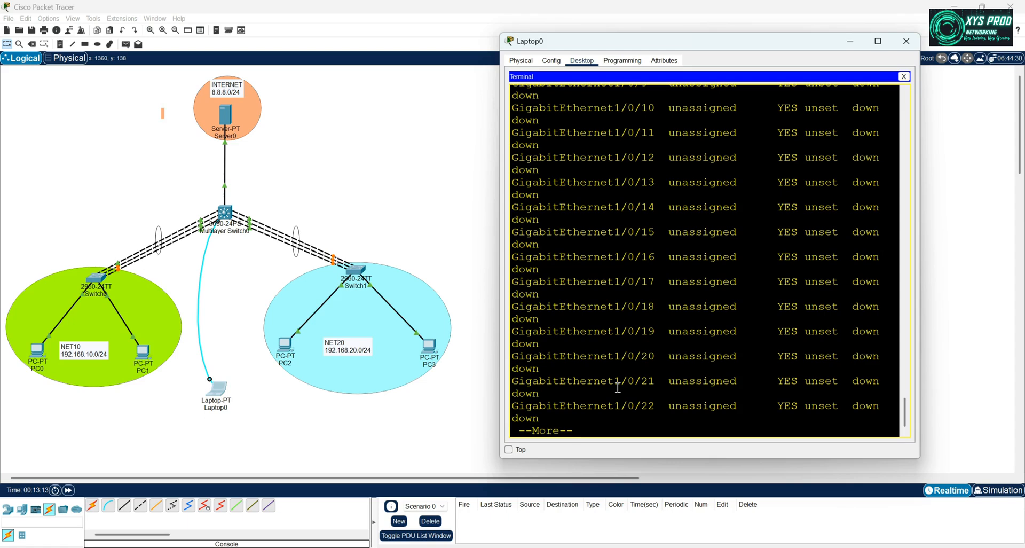
{"action": "key", "text": "Return"}
{"action": "key", "text": "Return"}
{"action": "key", "text": "Return"}
{"action": "key", "text": "Return"}
{"action": "key", "text": "Return"}
{"action": "key", "text": "Return"}
{"action": "key", "text": "Return"}
{"action": "key", "text": "Return"}
{"action": "key", "text": "Return"}
{"action": "key", "text": "Return"}
{"action": "key", "text": "Return"}
{"action": "key", "text": "Return"}
{"action": "key", "text": "Return"}
Re-enter global configuration mode on L3_SW and enter interface range configuration for gi 1/0/1-3.
{"action": "type", "text": "cont"}
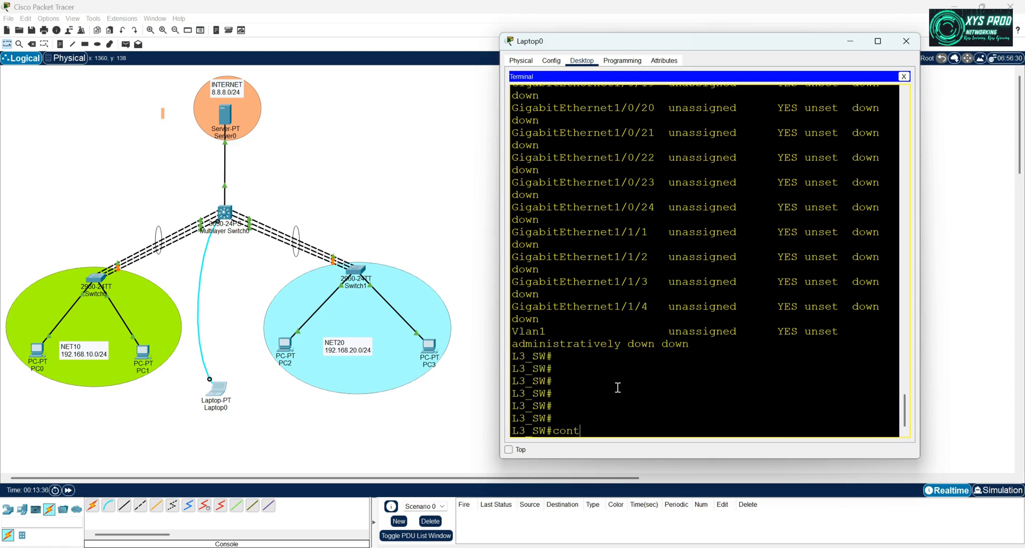
{"action": "key", "text": "BackSpace"}
{"action": "type", "text": "f t"}
{"action": "key", "text": "Return"}
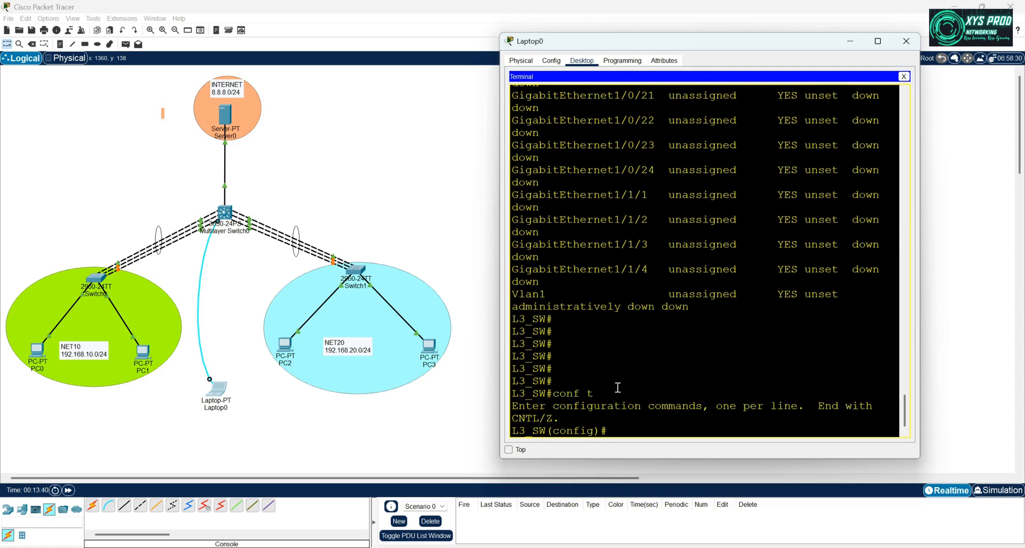
{"action": "type", "text": "int ra"}
{"action": "key", "text": "Tab"}
{"action": "type", "text": "gi 0/1"}
{"action": "key", "text": "BackSpace"}
{"action": "key", "text": "BackSpace"}
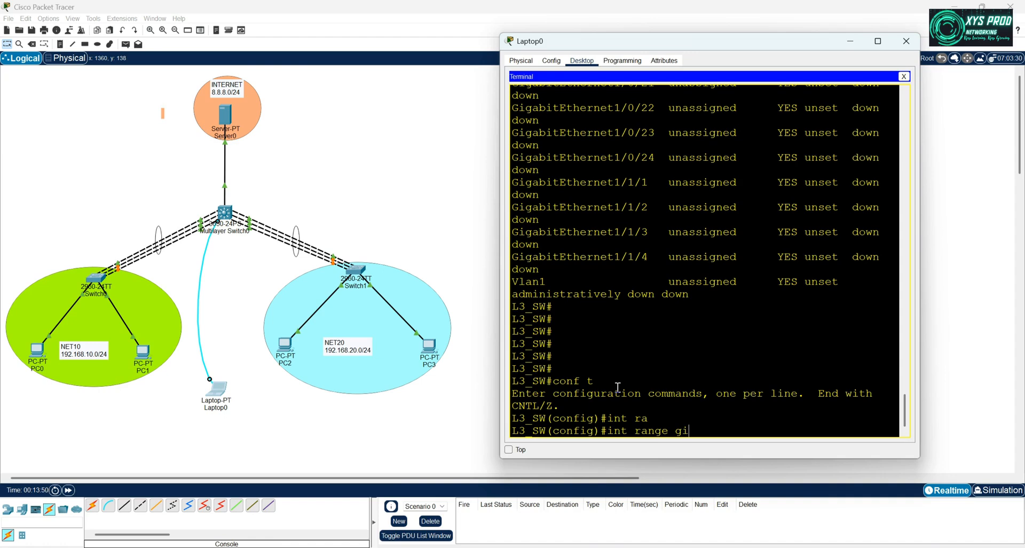
{"action": "type", "text": "1/0/1-3"}
{"action": "key", "text": "Return"}
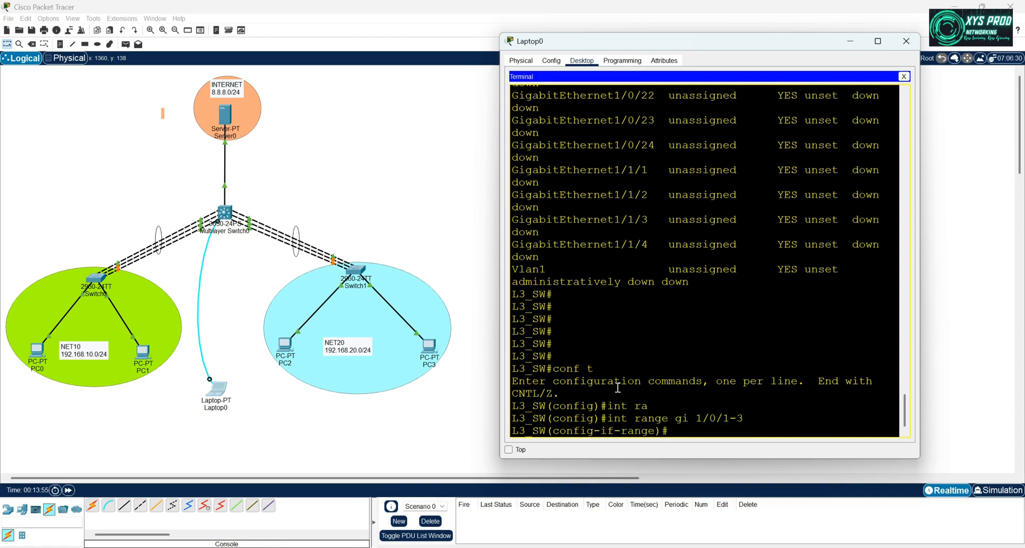
Assign the interface range to LACP channel group 1 with channel-group 1 mode active.
{"action": "type", "text": "ch"}
{"action": "key", "text": "Tab"}
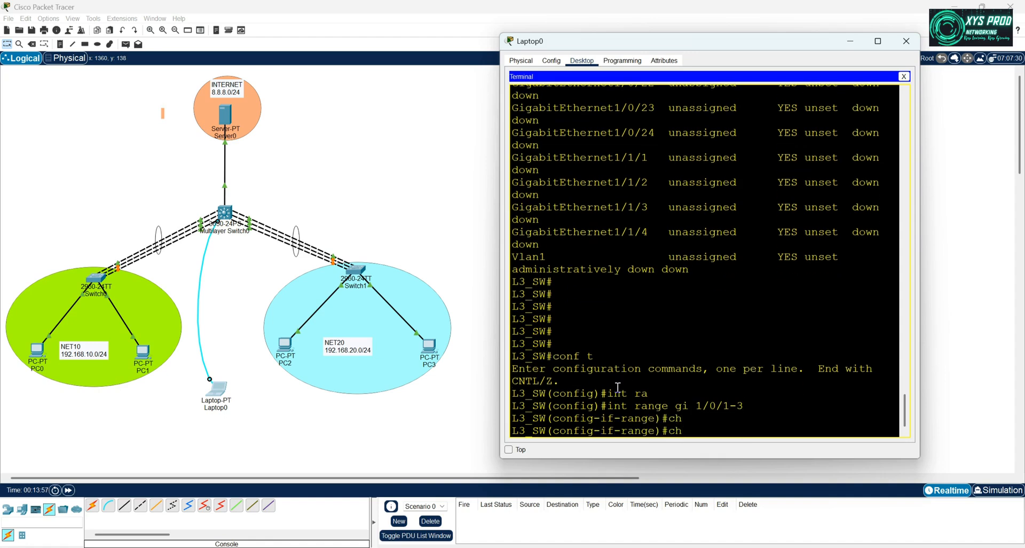
{"action": "type", "text": "annel-g"}
{"action": "key", "text": "Tab"}
{"action": "type", "text": "1 mo"}
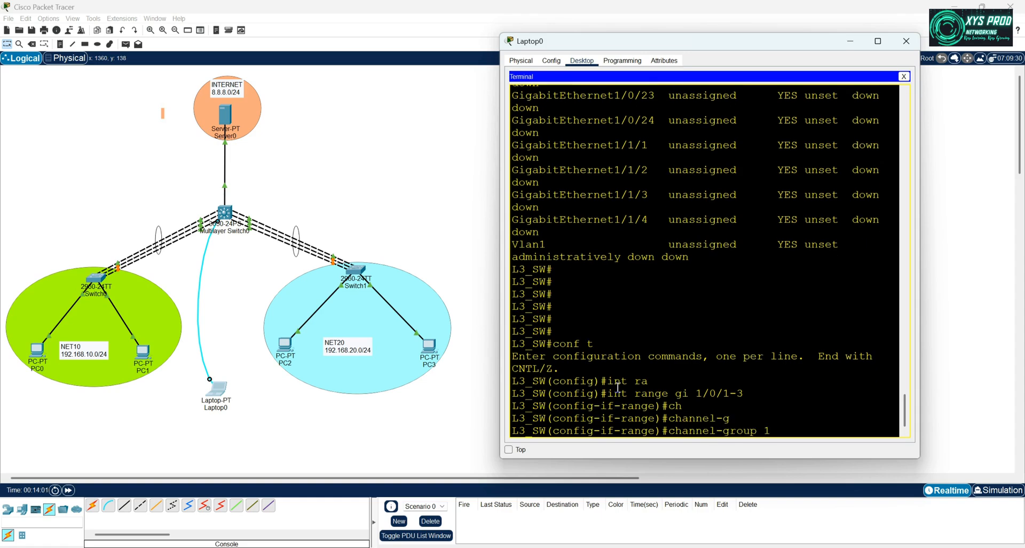
{"action": "key", "text": "Tab"}
{"action": "type", "text": "ac"}
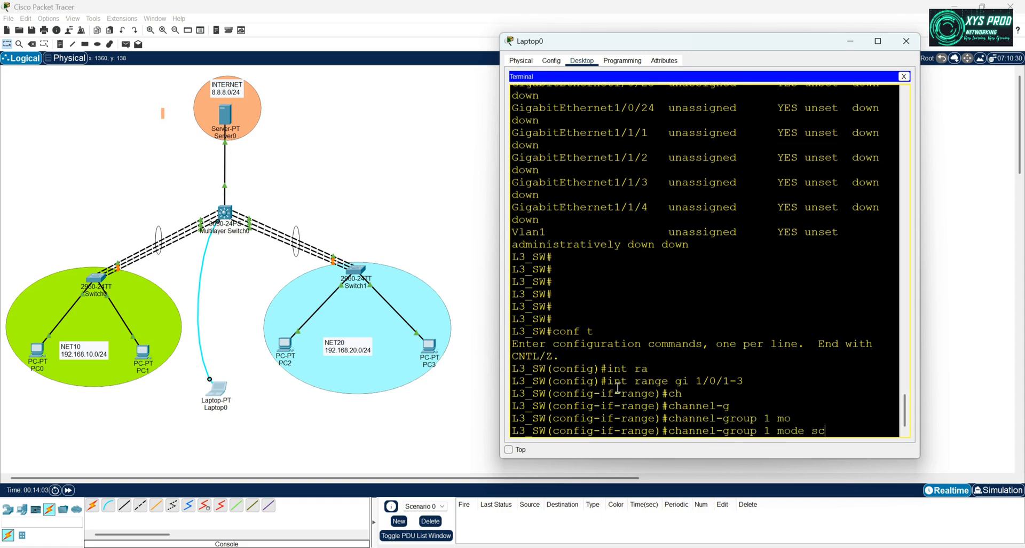
{"action": "key", "text": "Tab"}
{"action": "key", "text": "Return"}
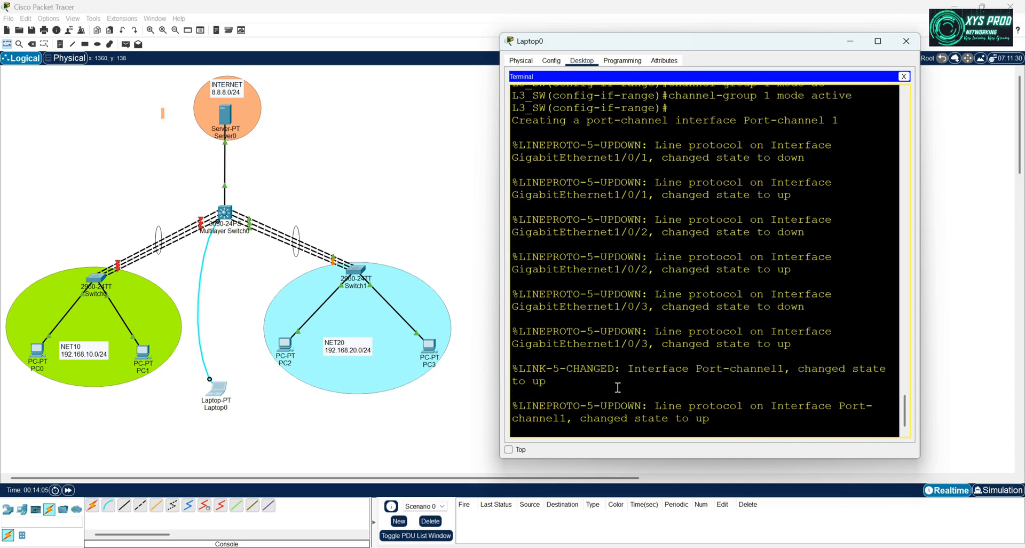
{"action": "key", "text": "Return"}
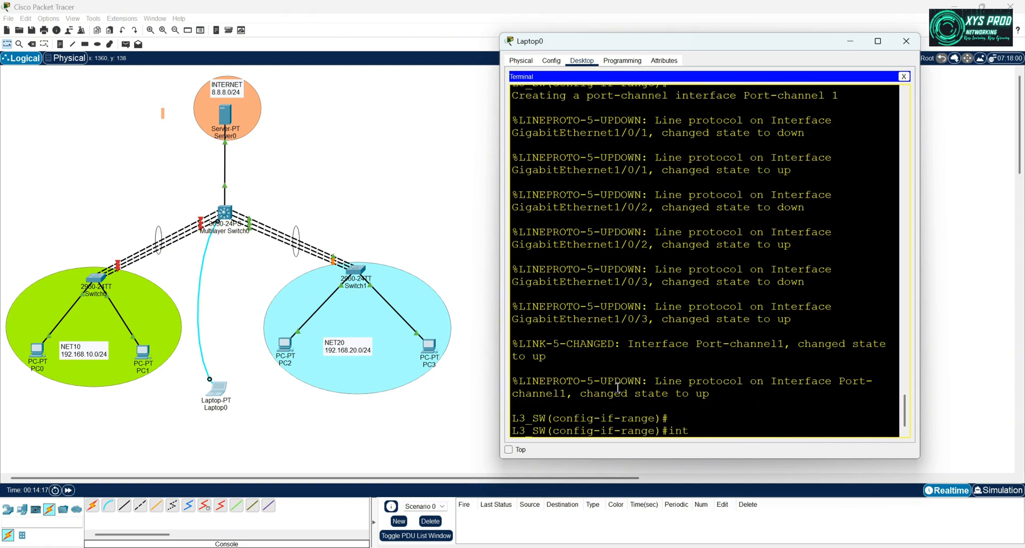
Exit the interface range configuration on L3_SW and enter interface configuration for port-channel 1.
{"action": "type", "text": "exit"}
{"action": "key", "text": "Return"}
{"action": "type", "text": "int "}
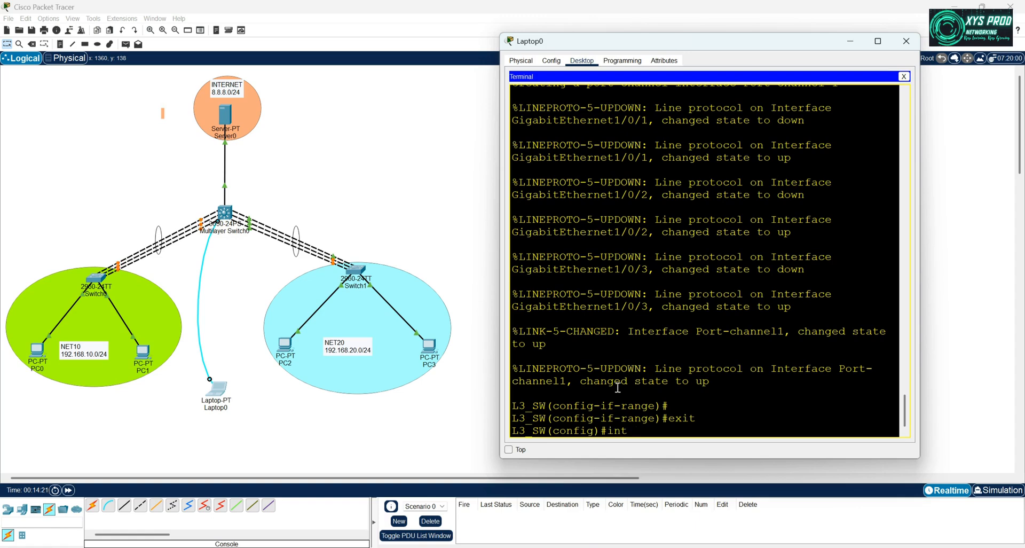
{"action": "type", "text": "por"}
{"action": "key", "text": "Tab"}
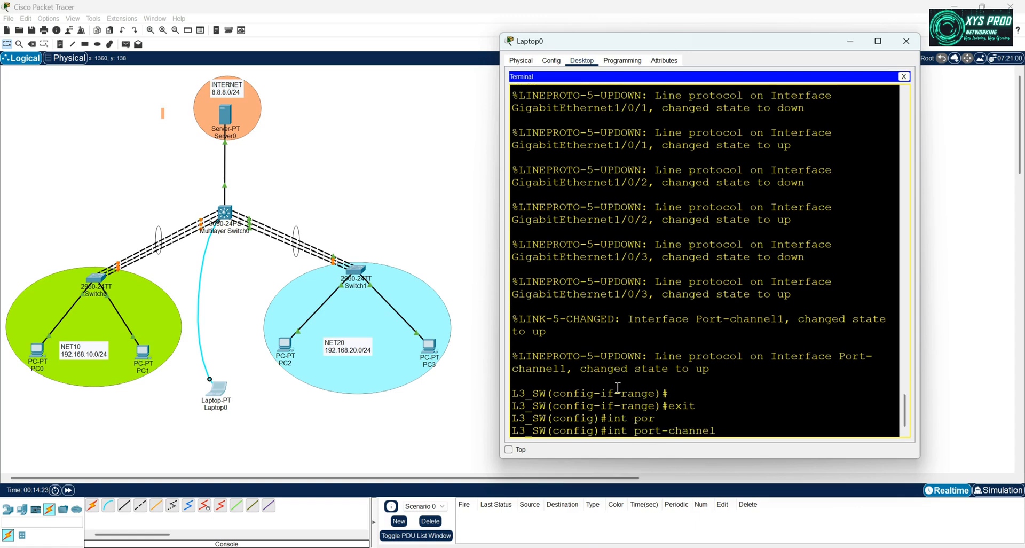
{"action": "type", "text": "1"}
{"action": "key", "text": "Return"}
Set port-channel 1 on L3_SW to trunking with switchport mode trunk.
{"action": "type", "text": "sw"}
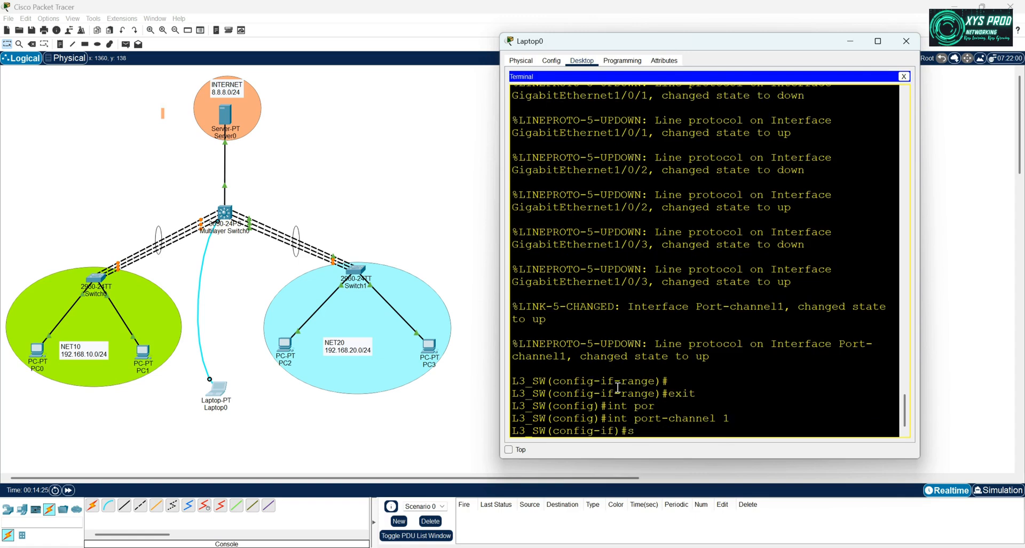
{"action": "key", "text": "Tab"}
{"action": "type", "text": "mo"}
{"action": "key", "text": "Tab"}
{"action": "type", "text": "tr"}
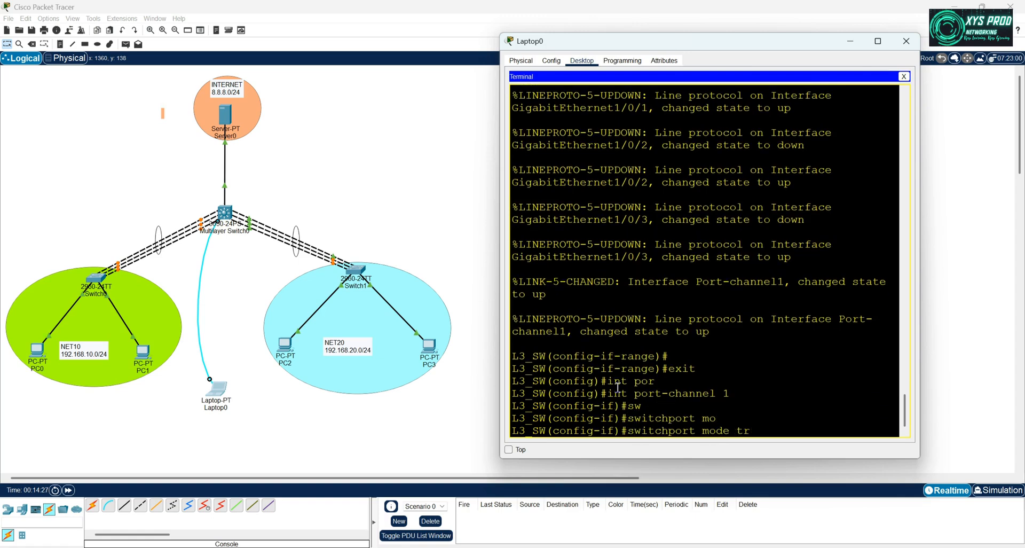
{"action": "key", "text": "Tab"}
{"action": "key", "text": "Return"}
{"action": "key", "text": "Return"}
{"action": "key", "text": "Return"}
{"action": "key", "text": "Return"}
Leave configuration mode on L3_SW with exit and end, and save its configuration with wr.
{"action": "type", "text": "exit"}
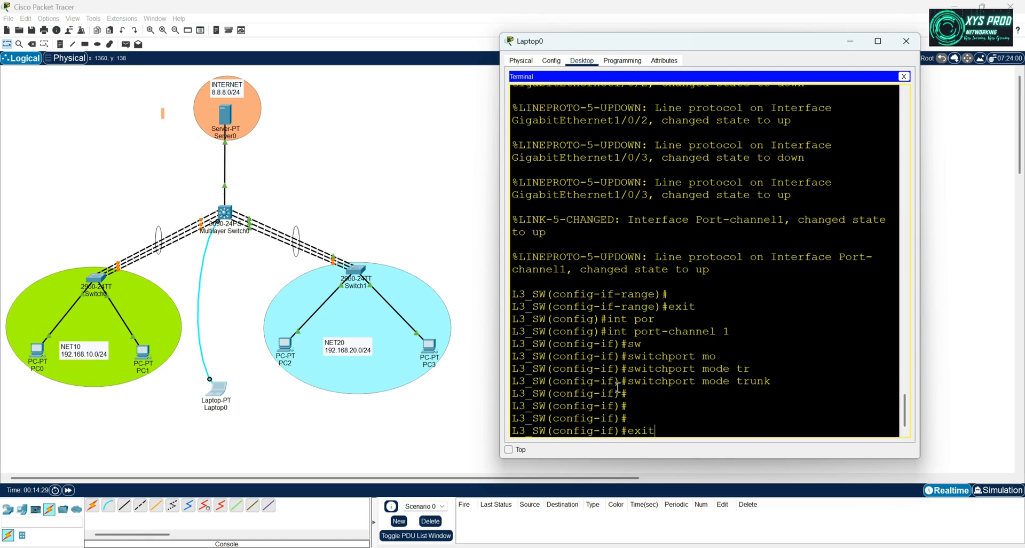
{"action": "key", "text": "Return"}
{"action": "key", "text": "Return"}
{"action": "key", "text": "Return"}
{"action": "type", "text": "e"}
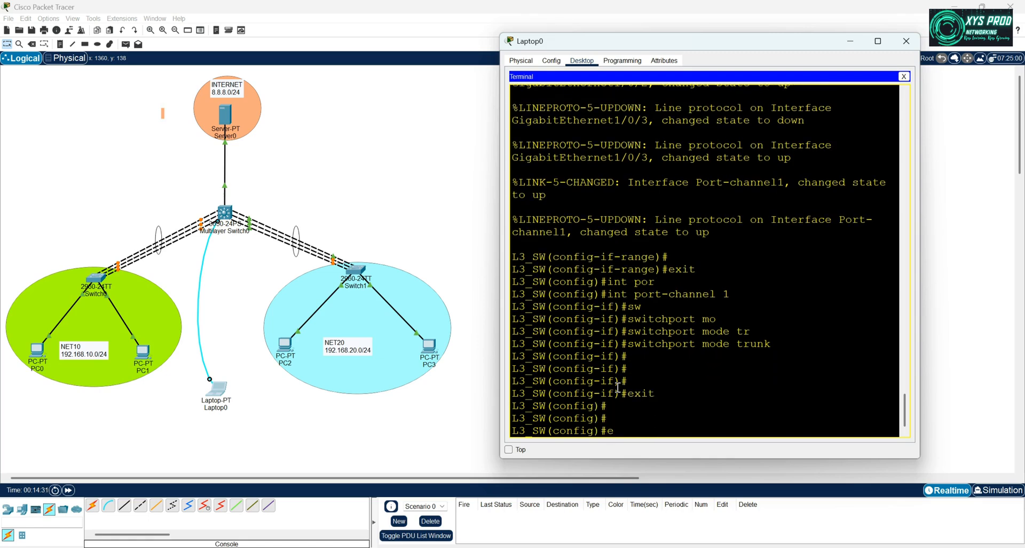
{"action": "type", "text": "nd"}
{"action": "key", "text": "Return"}
{"action": "key", "text": "Return"}
{"action": "type", "text": "wr"}
{"action": "key", "text": "Return"}
{"action": "key", "text": "Return"}
{"action": "key", "text": "Return"}
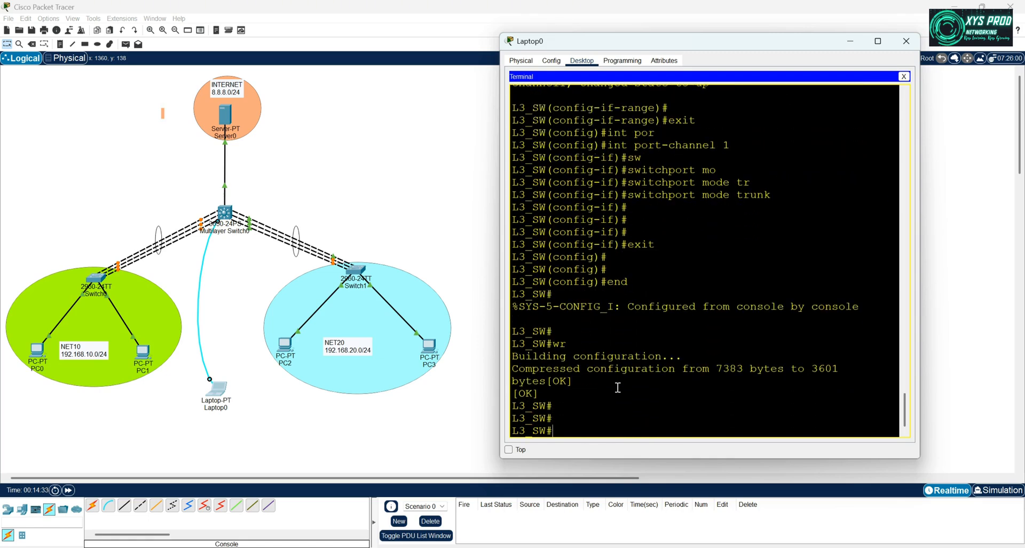
{"action": "key", "text": "Return"}
{"action": "key", "text": "Return"}
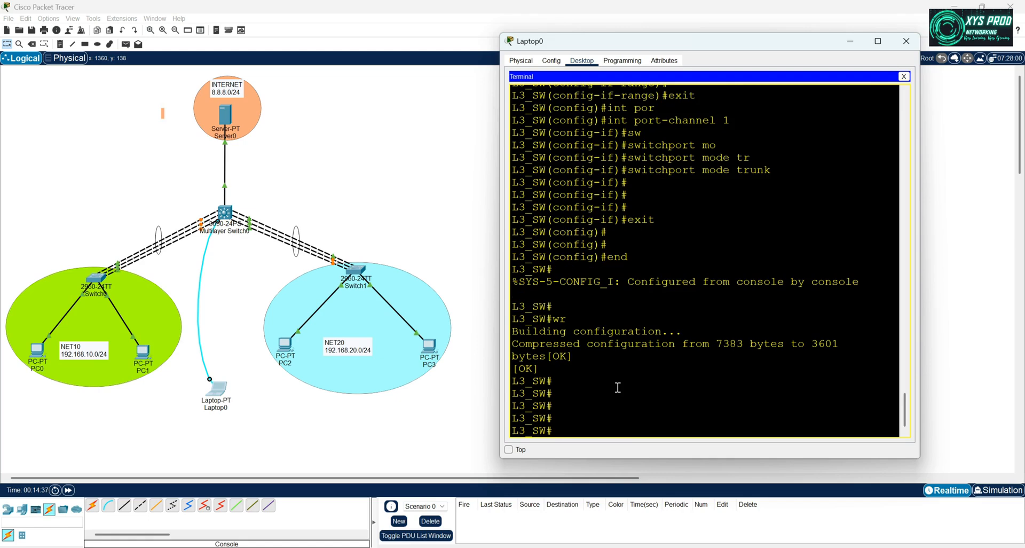
Display the EtherChannel summary on L3_SW with show etherchannel summary.
{"action": "type", "text": "show eth"}
{"action": "key", "text": "Tab"}
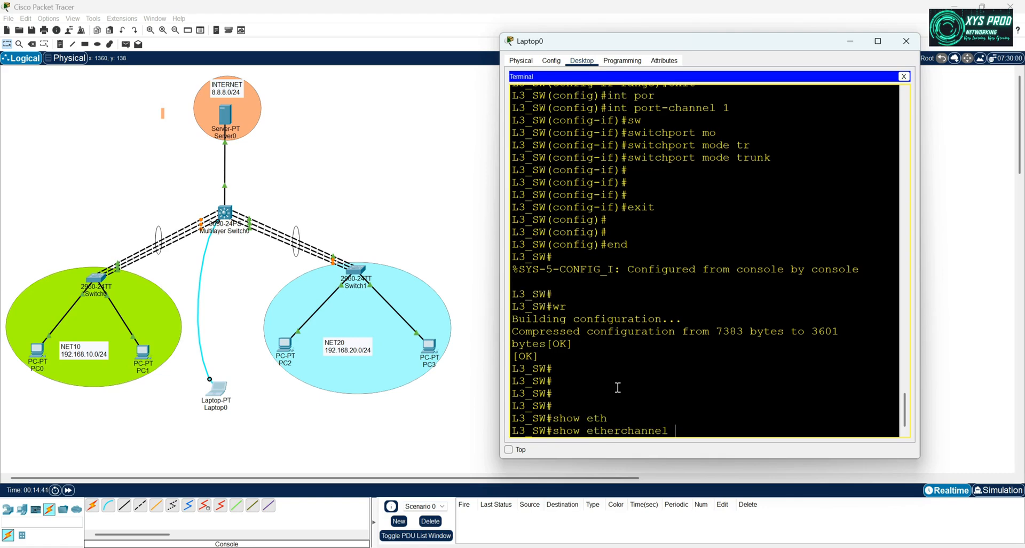
{"action": "type", "text": "s"}
{"action": "key", "text": "Tab"}
{"action": "key", "text": "Return"}
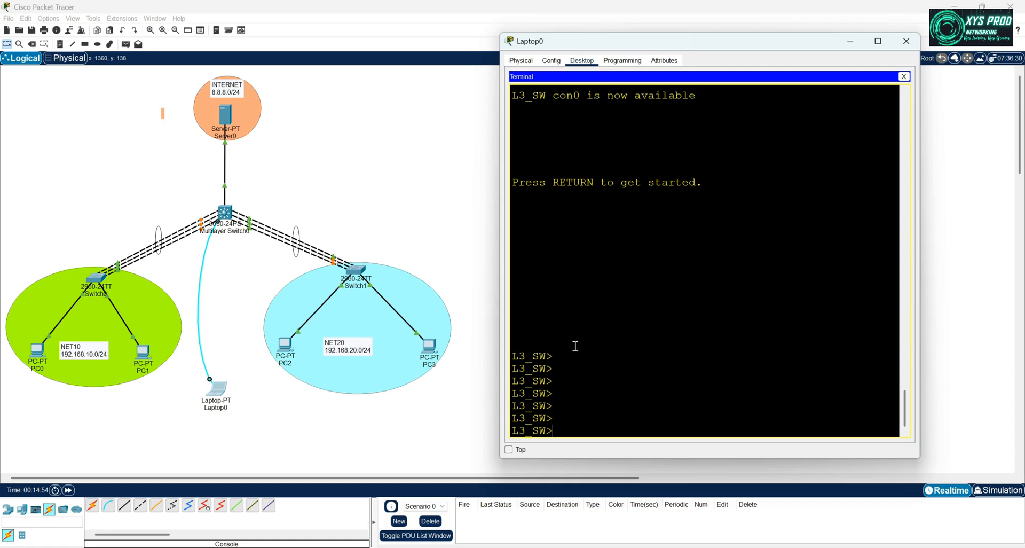
End the L3_SW console session, reopen it, and enter global configuration mode with en and conf t.
{"action": "type", "text": "exit"}
{"action": "key", "text": "Return"}
{"action": "key", "text": "Return"}
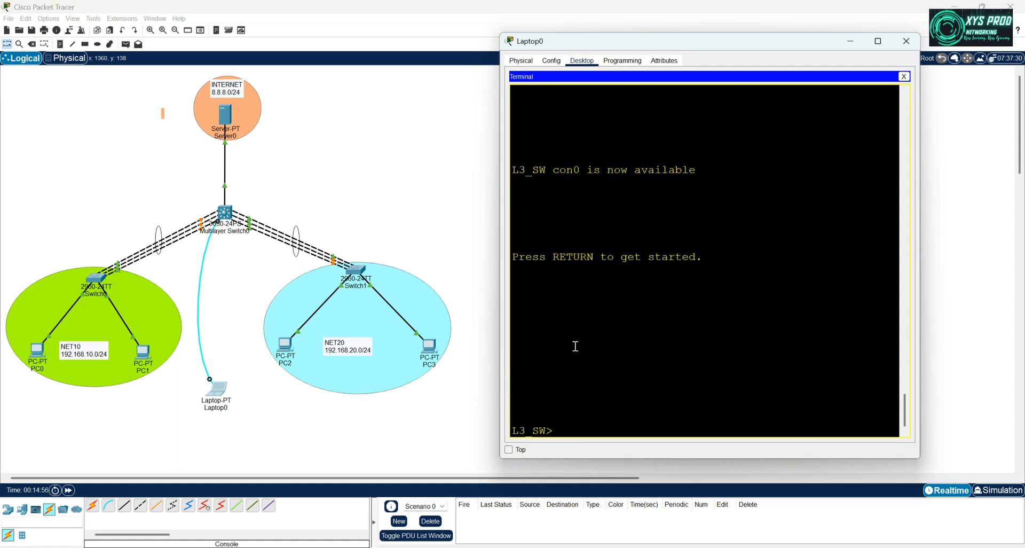
{"action": "key", "text": "Return"}
{"action": "key", "text": "Return"}
{"action": "type", "text": "en"}
{"action": "key", "text": "Return"}
{"action": "type", "text": "conf t"}
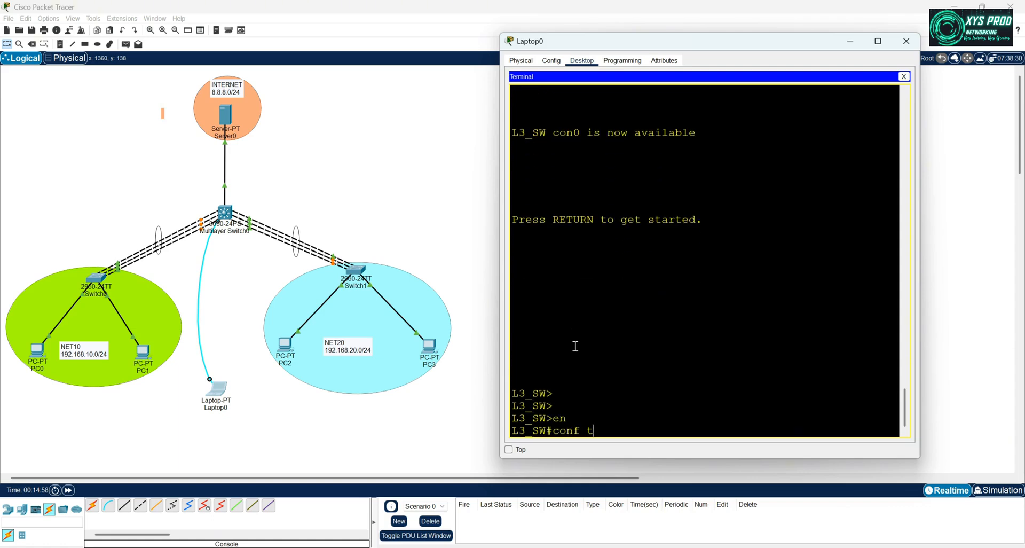
{"action": "key", "text": "Return"}
Enter interface range configuration on L3_SW for gi 1/0/4-6.
{"action": "type", "text": "int ffa"}
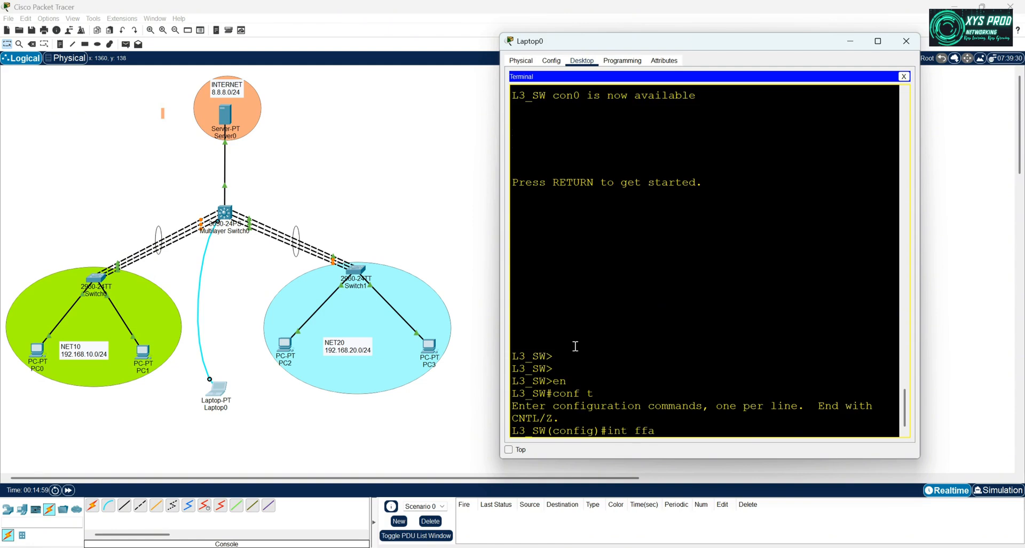
{"action": "key", "text": "BackSpace"}
{"action": "key", "text": "BackSpace"}
{"action": "key", "text": "BackSpace"}
{"action": "type", "text": "ran"}
{"action": "key", "text": "Tab"}
{"action": "type", "text": "gi"}
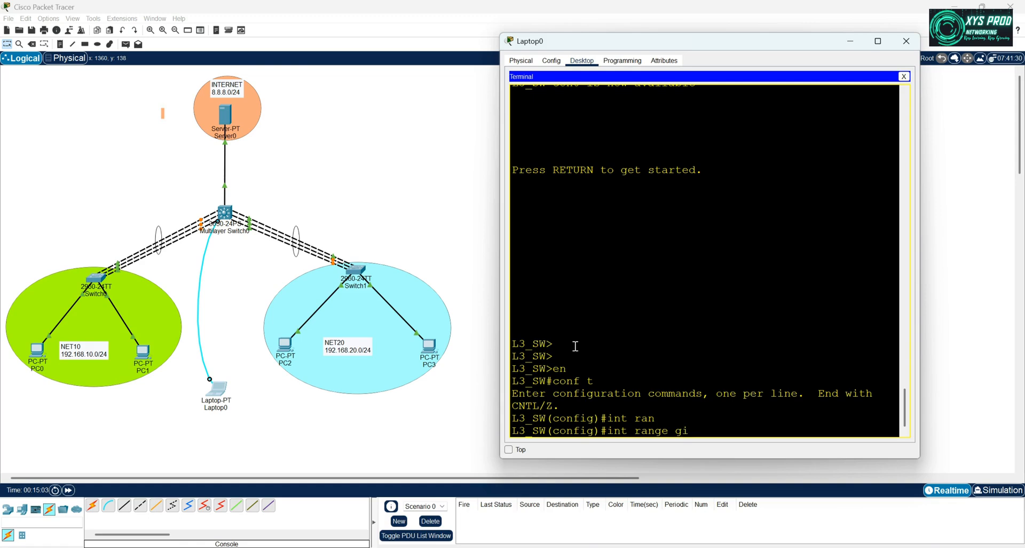
{"action": "type", "text": " 1/0/4-6"}
{"action": "key", "text": "Return"}
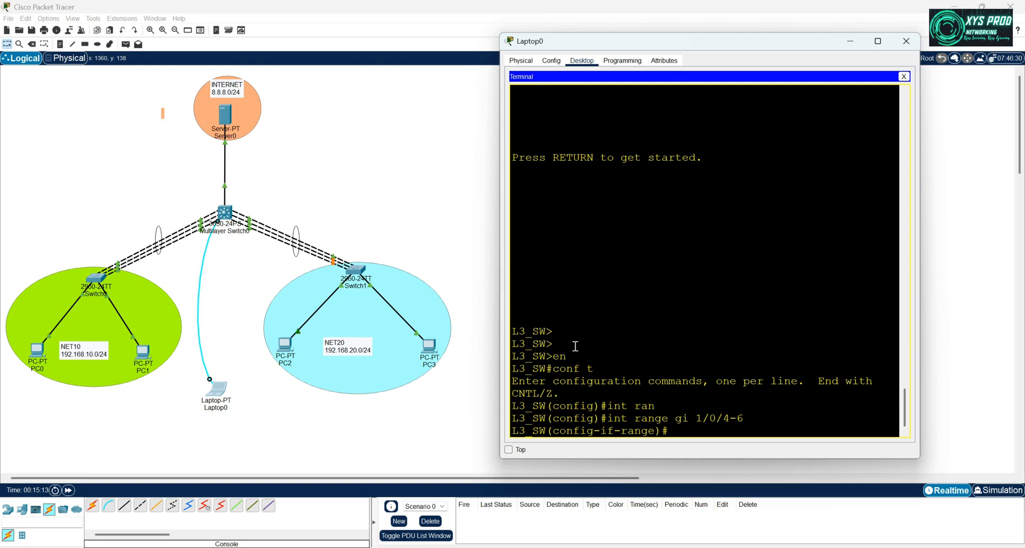
Bundle the selected interfaces gi 1/0/4-6 into an LACP EtherChannel with channel-group 2 mode active.
{"action": "type", "text": "channel-g"}
{"action": "key", "text": "Tab"}
{"action": "type", "text": "2 mo"}
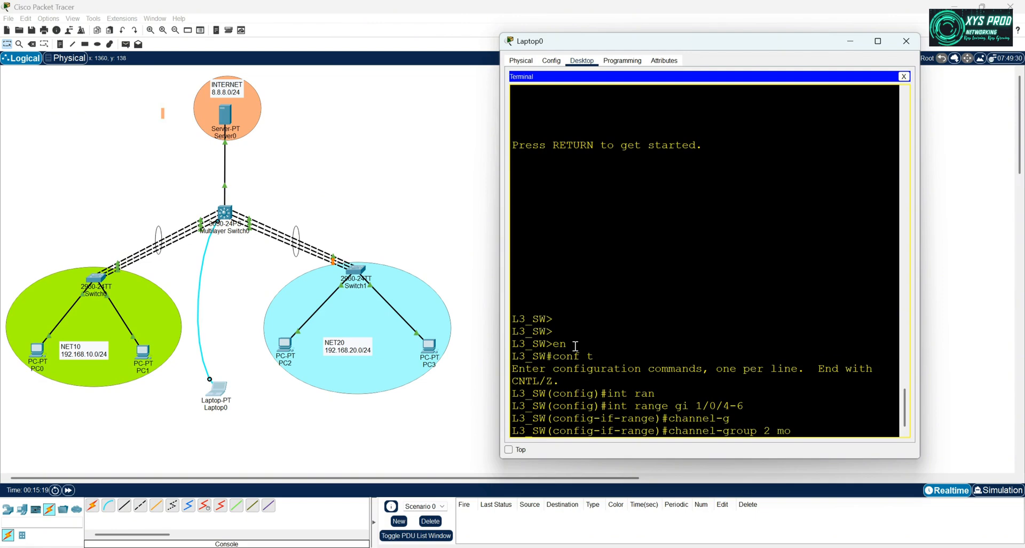
{"action": "key", "text": "Tab"}
{"action": "type", "text": "ac"}
{"action": "key", "text": "Tab"}
{"action": "key", "text": "Return"}
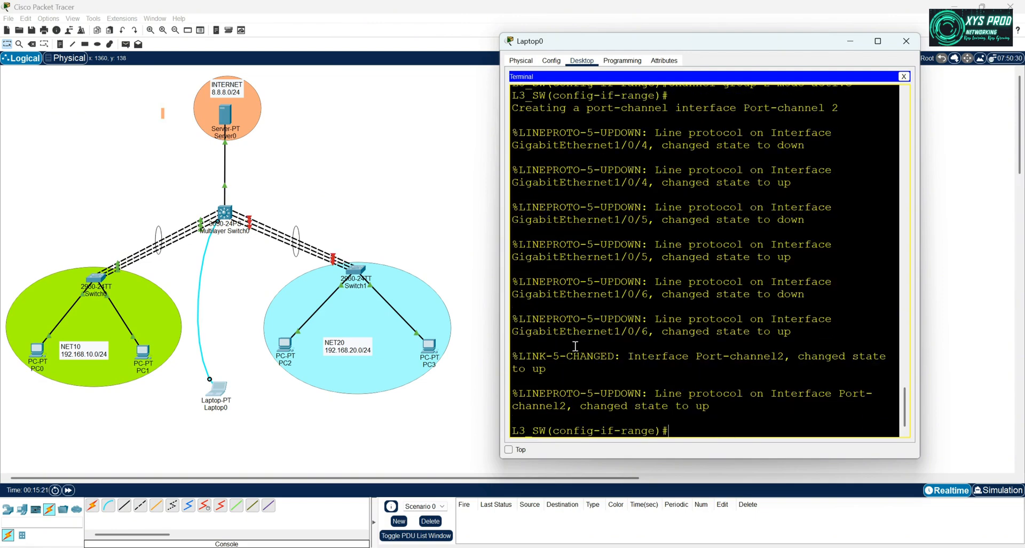
{"action": "key", "text": "Return"}
Exit the interface range configuration on L3_SW and enter interface configuration for port-channel 2.
{"action": "type", "text": "exit"}
{"action": "type", "text": "int"}
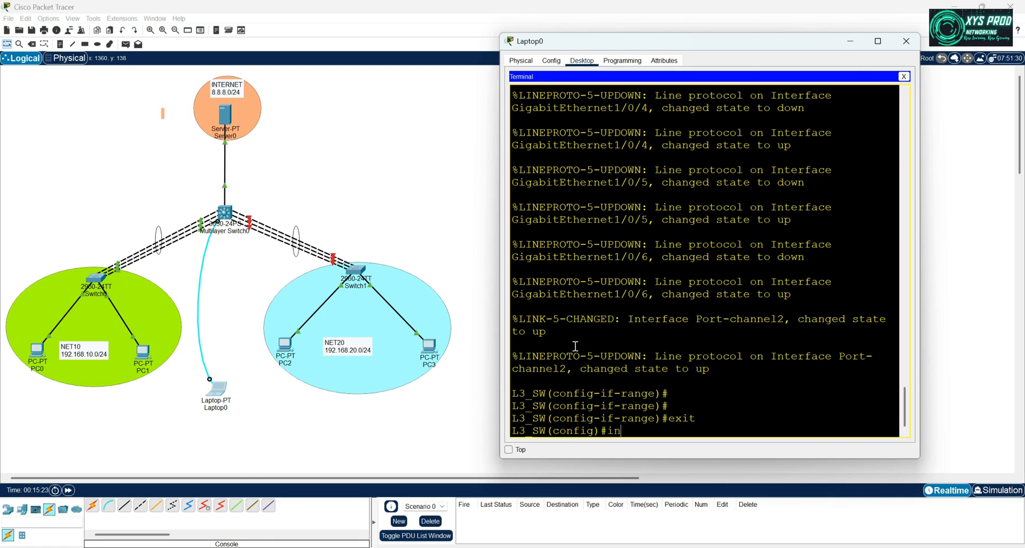
{"action": "key", "text": "BackSpace"}
{"action": "key", "text": "BackSpace"}
{"action": "key", "text": "BackSpace"}
{"action": "key", "text": "BackSpace"}
{"action": "type", "text": "int por"}
{"action": "key", "text": "Tab"}
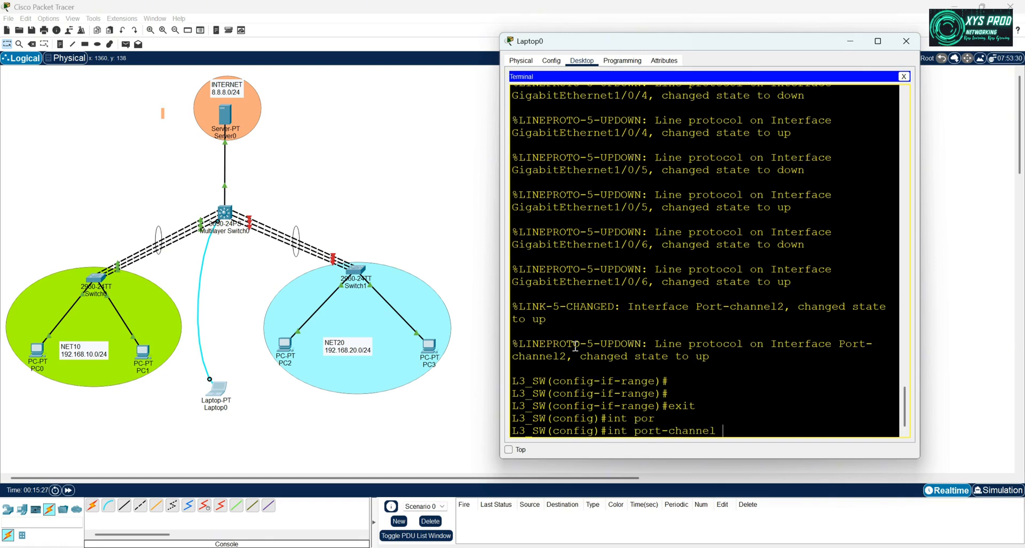
{"action": "type", "text": "2"}
{"action": "key", "text": "Return"}
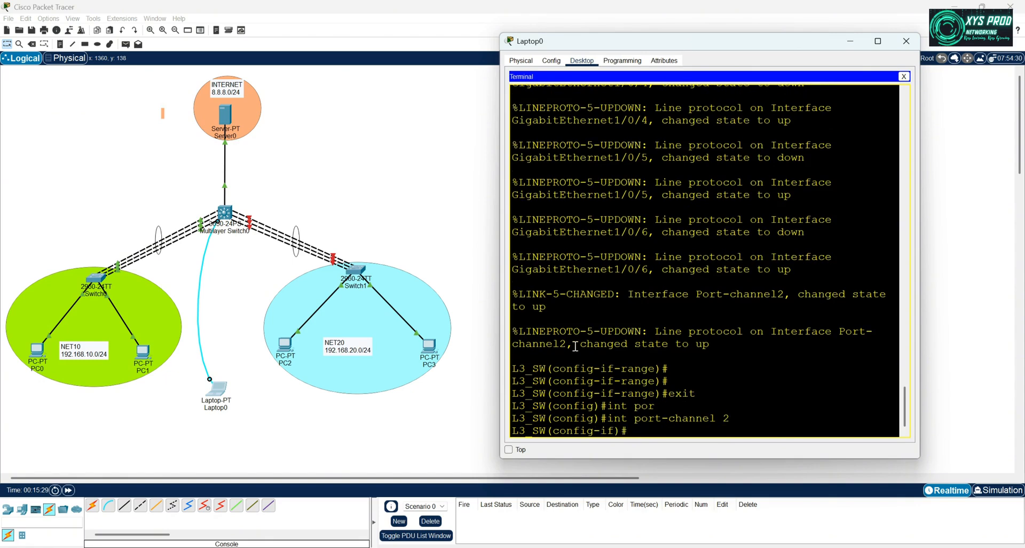
Set port-channel 2 on L3_SW to trunking with switchport mode trunk.
{"action": "type", "text": "sw"}
{"action": "key", "text": "Tab"}
{"action": "type", "text": "mo"}
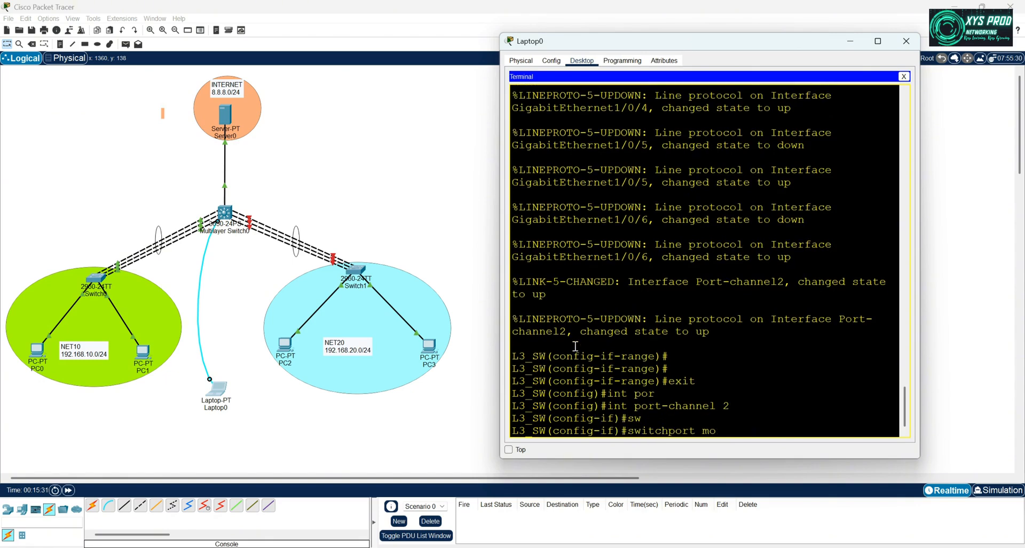
{"action": "key", "text": "Tab"}
{"action": "type", "text": "tr"}
{"action": "key", "text": "Tab"}
{"action": "key", "text": "Return"}
{"action": "key", "text": "Return"}
{"action": "key", "text": "Return"}
{"action": "key", "text": "Return"}
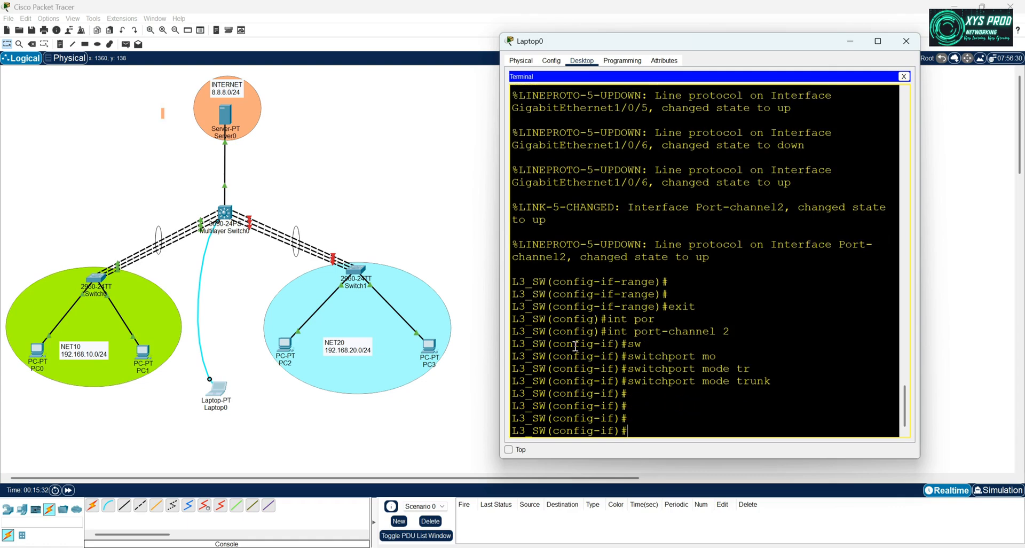
Leave port-channel 2 and global configuration on L3_SW with exit, returning to privileged mode.
{"action": "type", "text": "exit"}
{"action": "key", "text": "Return"}
{"action": "key", "text": "Return"}
{"action": "key", "text": "Return"}
{"action": "key", "text": "Return"}
{"action": "key", "text": "Return"}
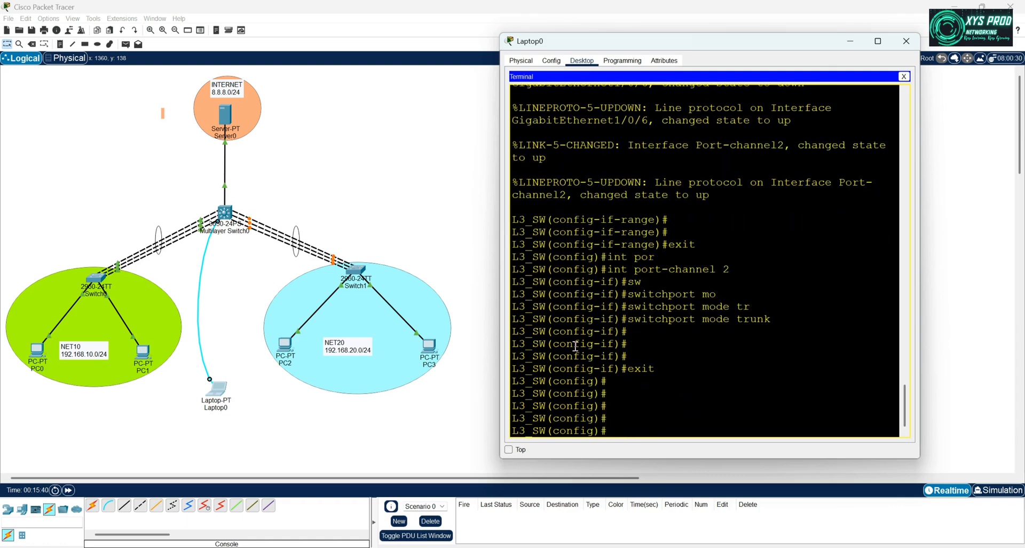
{"action": "type", "text": "exit"}
{"action": "key", "text": "Return"}
{"action": "key", "text": "Return"}
{"action": "key", "text": "Return"}
{"action": "key", "text": "Return"}
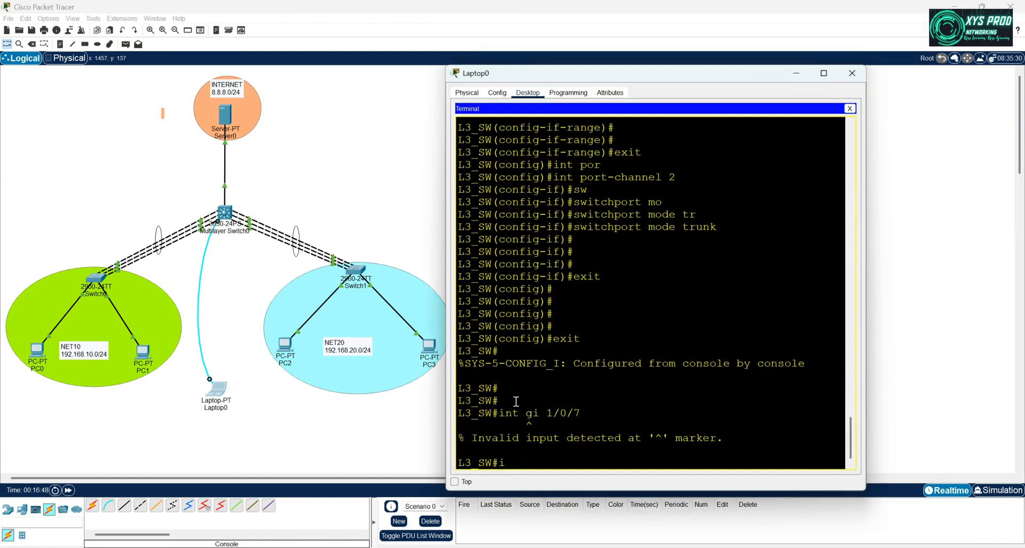
Enter global configuration mode on L3_SW with conf t and open interface gi 1/0/7 for configuration.
{"action": "type", "text": "conf t"}
{"action": "key", "text": "Return"}
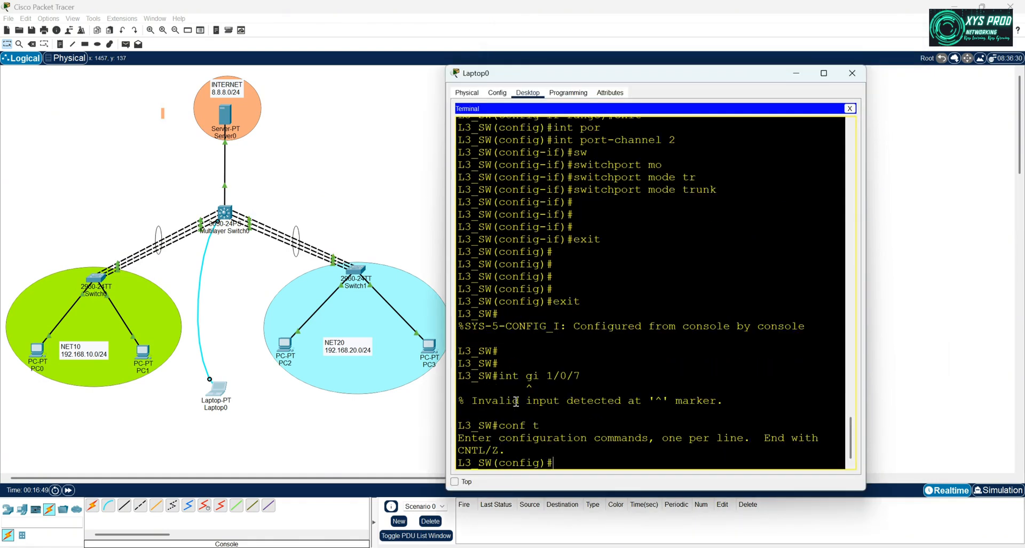
{"action": "type", "text": "int f"}
{"action": "key", "text": "BackSpace"}
{"action": "type", "text": "gi"}
{"action": "key", "text": "BackSpace"}
{"action": "type", "text": "1/0/7"}
{"action": "key", "text": "Return"}
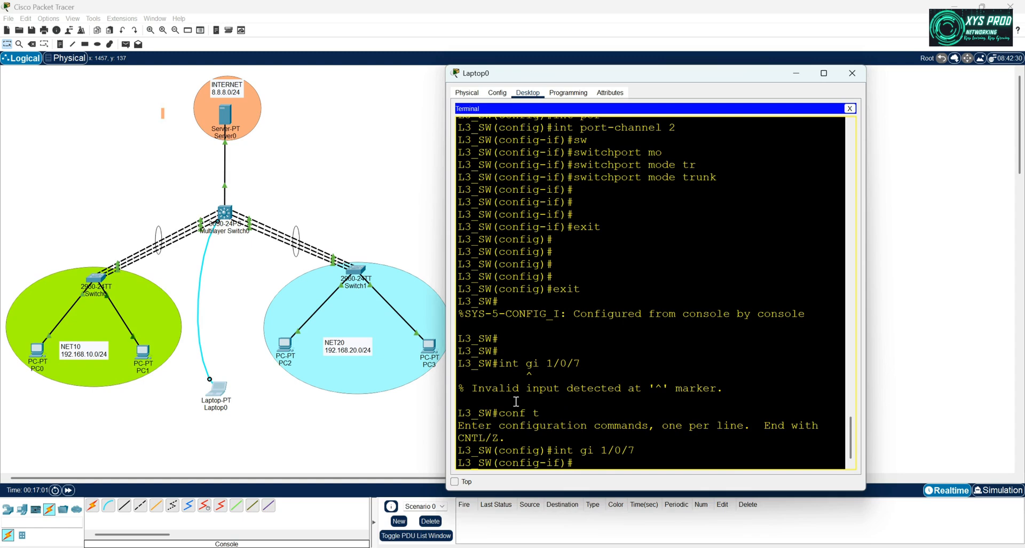
Enable interface gi 1/0/7 with no shutdown and exit to global configuration mode.
{"action": "type", "text": "no sh"}
{"action": "key", "text": "Tab"}
{"action": "key", "text": "Return"}
{"action": "key", "text": "Return"}
{"action": "key", "text": "Return"}
{"action": "key", "text": "Return"}
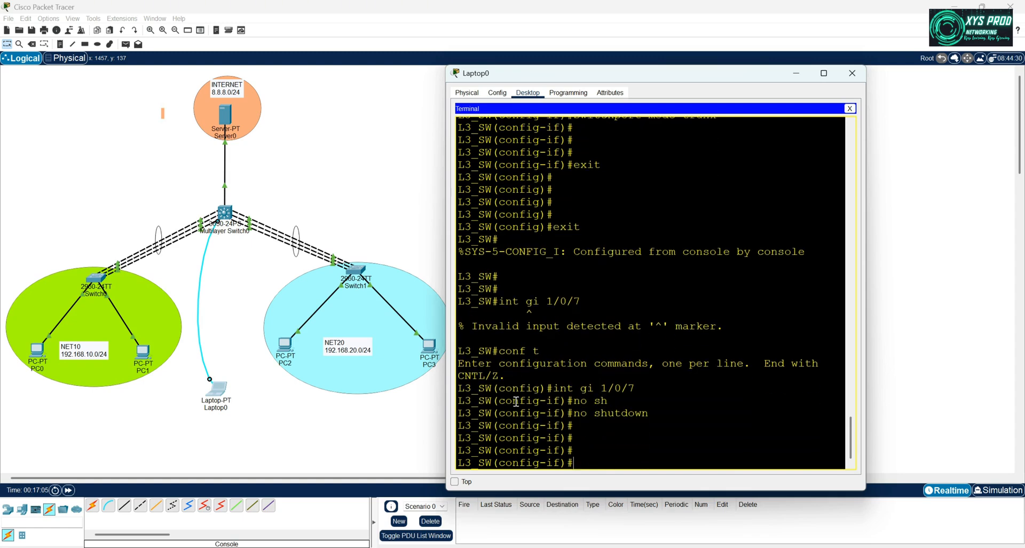
{"action": "type", "text": "exit"}
{"action": "key", "text": "Return"}
{"action": "key", "text": "Return"}
{"action": "key", "text": "Return"}
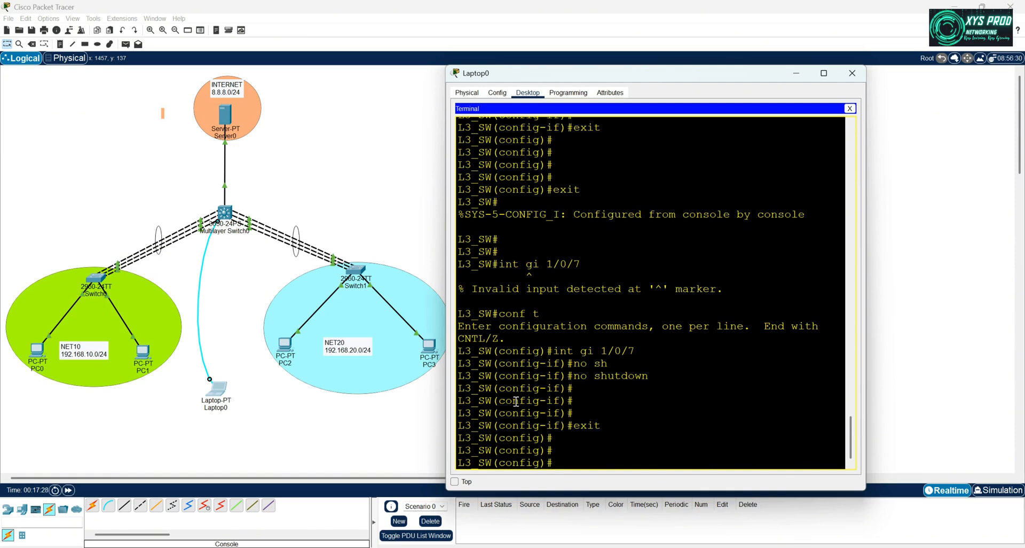
Enable Layer 3 routing on L3_SW with the ip routing command.
{"action": "type", "text": "ip rou"}
{"action": "key", "text": "Tab"}
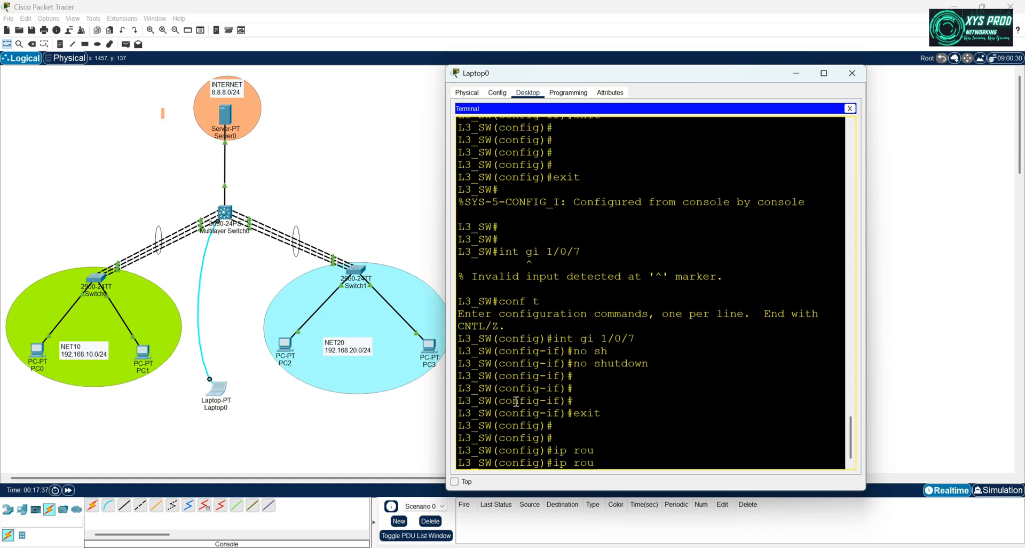
{"action": "type", "text": "t"}
{"action": "key", "text": "Tab"}
{"action": "key", "text": "BackSpace"}
{"action": "key", "text": "BackSpace"}
{"action": "key", "text": "BackSpace"}
{"action": "key", "text": "BackSpace"}
{"action": "key", "text": "BackSpace"}
{"action": "key", "text": "BackSpace"}
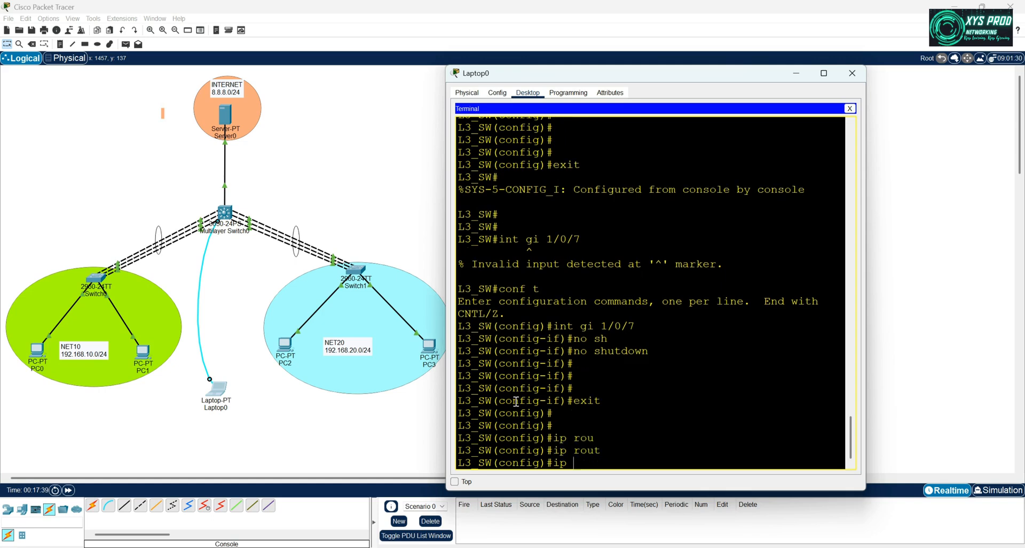
{"action": "type", "text": "ip rout"}
{"action": "key", "text": "Tab"}
{"action": "type", "text": "ing"}
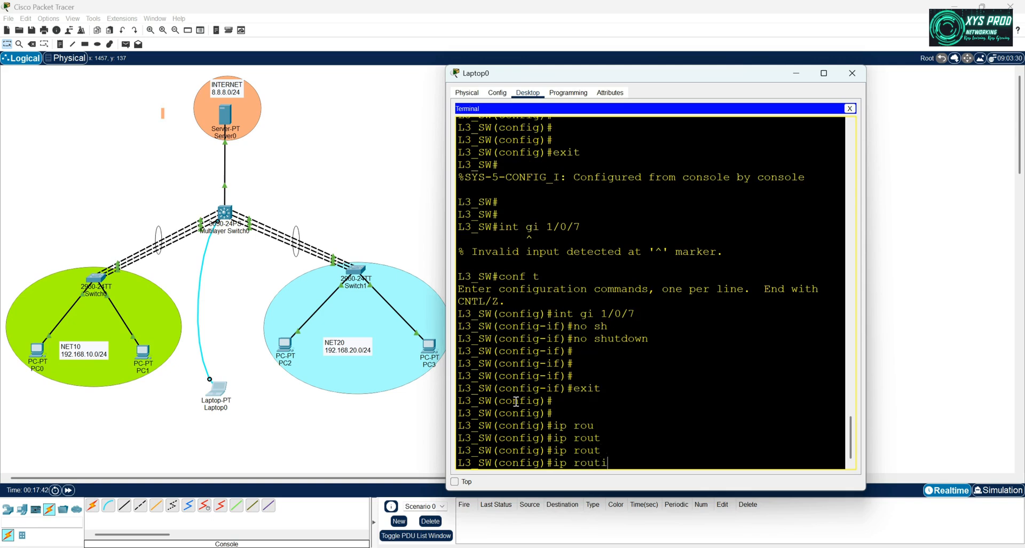
{"action": "key", "text": "Return"}
{"action": "key", "text": "Return"}
{"action": "key", "text": "Return"}
{"action": "key", "text": "Return"}
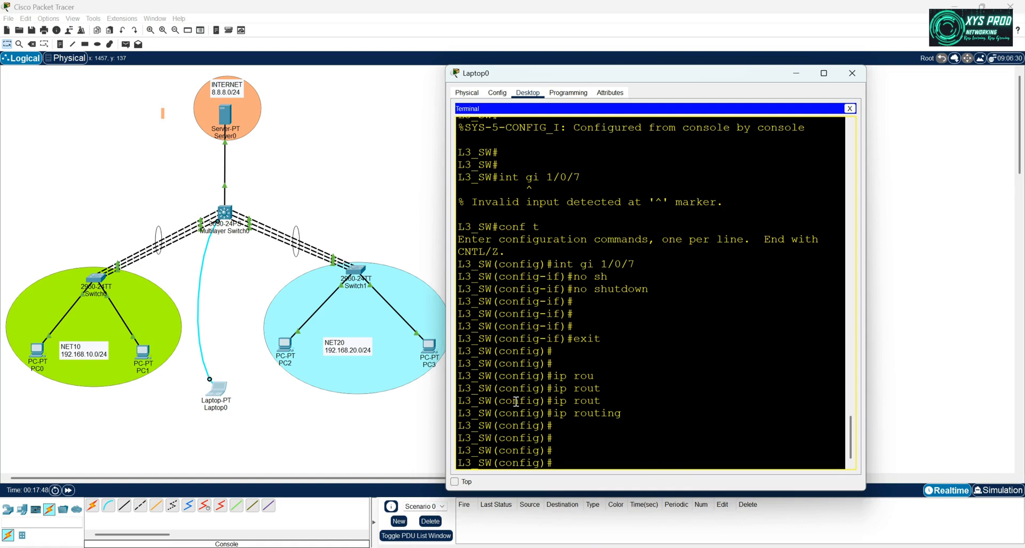
Open interface gi 1/0/7 on L3_SW and make it a routed port with no switchport.
{"action": "type", "text": "int gi 1/0/7"}
{"action": "key", "text": "Return"}
{"action": "type", "text": "no sh"}
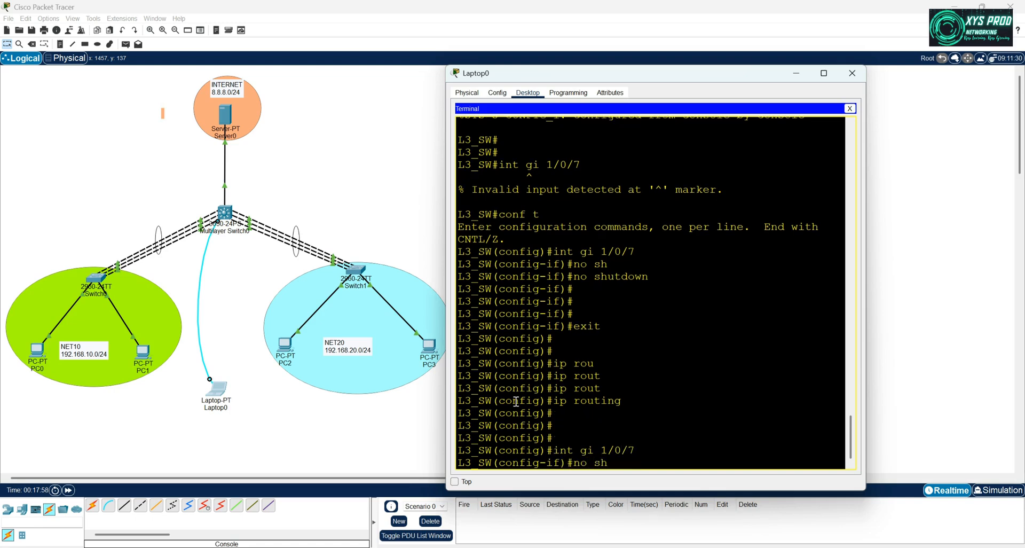
{"action": "key", "text": "Tab"}
{"action": "key", "text": "BackSpace"}
{"action": "key", "text": "BackSpace"}
{"action": "key", "text": "BackSpace"}
{"action": "key", "text": "BackSpace"}
{"action": "key", "text": "BackSpace"}
{"action": "key", "text": "BackSpace"}
{"action": "key", "text": "BackSpace"}
{"action": "type", "text": "w"}
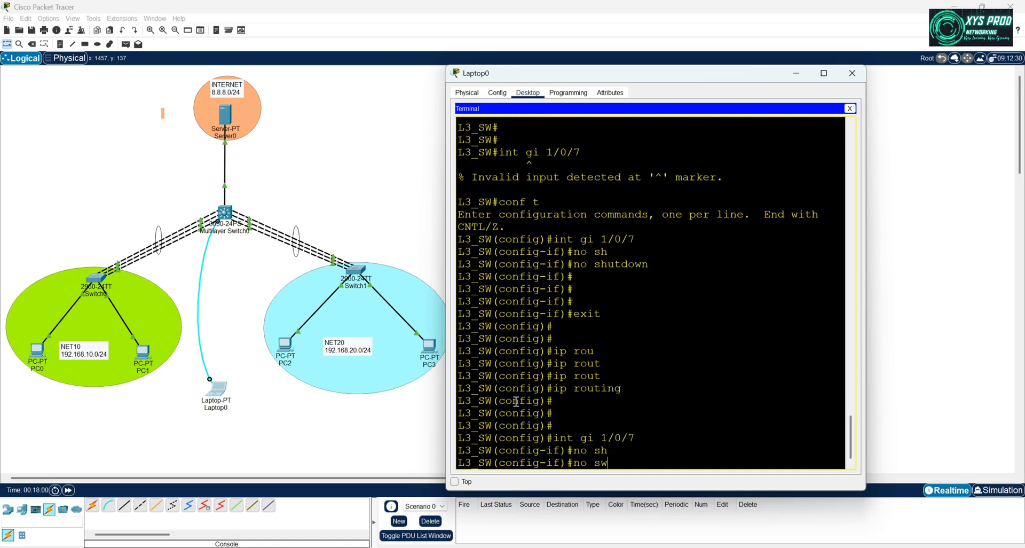
{"action": "key", "text": "Tab"}
{"action": "key", "text": "Return"}
{"action": "key", "text": "Return"}
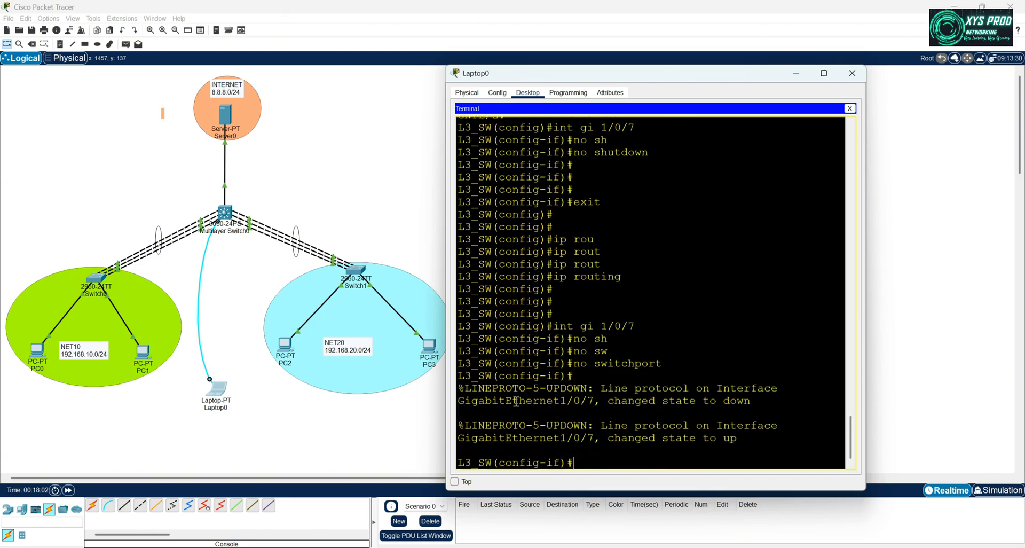
Assign IP address 8.8.8.1 with mask 255.255.255.0 to interface gi 1/0/7.
{"action": "type", "text": "ip ad"}
{"action": "key", "text": "Tab"}
{"action": "type", "text": "8.8.8."}
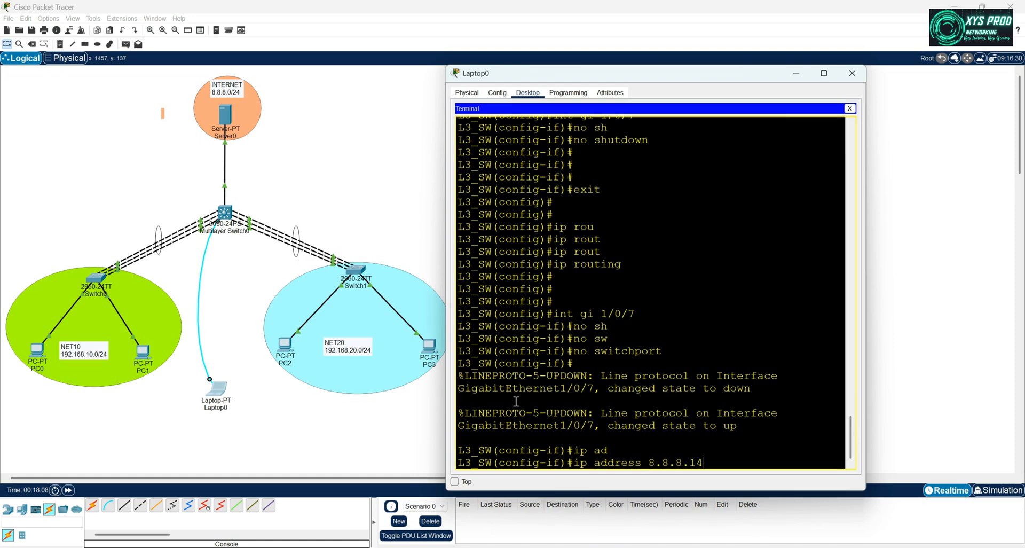
{"action": "type", "text": "1 255.255.255.0"}
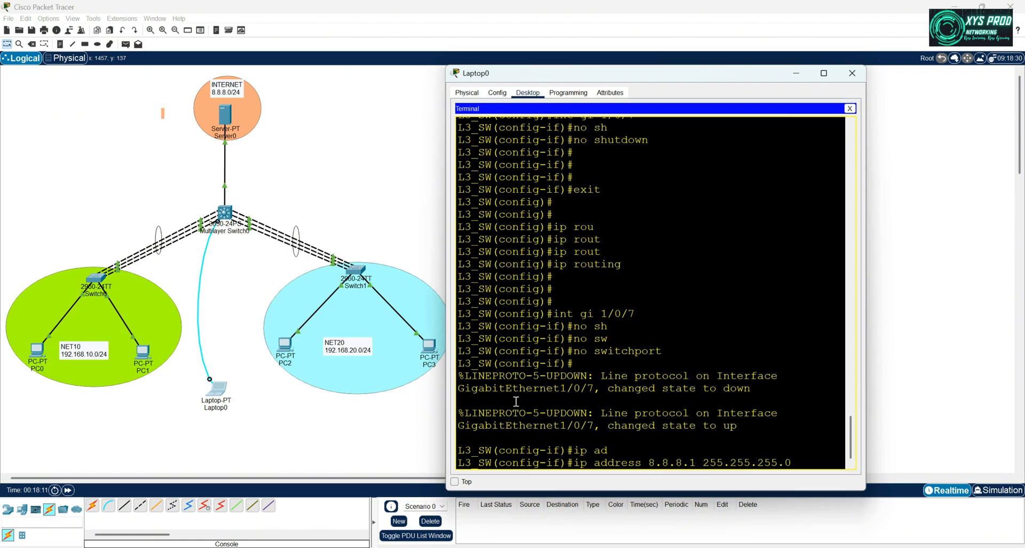
{"action": "key", "text": "Return"}
Bring up the routed interface gi 1/0/7 with no shutdown and exit its configuration.
{"action": "type", "text": "no sh"}
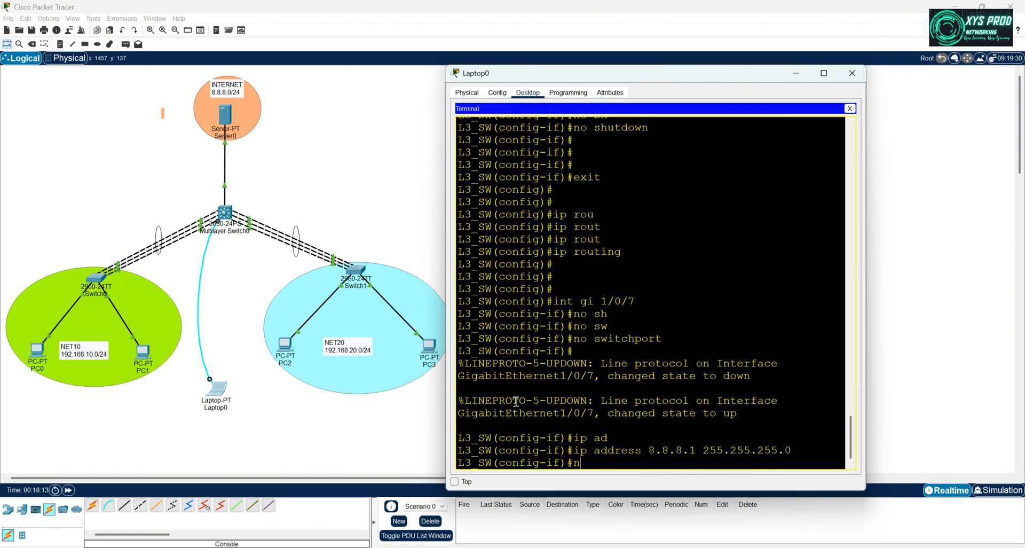
{"action": "key", "text": "Tab"}
{"action": "key", "text": "Return"}
{"action": "key", "text": "Return"}
{"action": "key", "text": "Return"}
{"action": "type", "text": "exirt"}
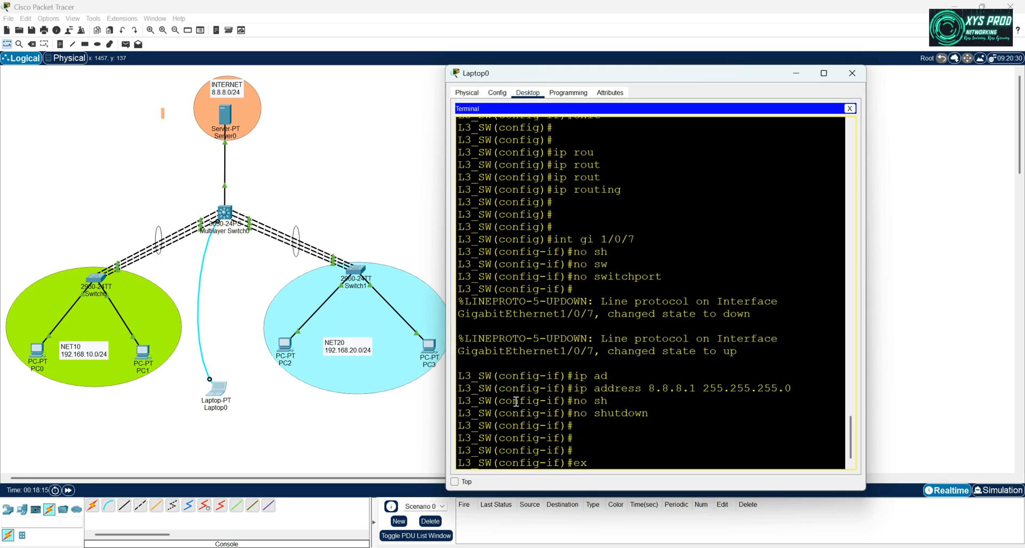
{"action": "key", "text": "Return"}
{"action": "key", "text": "Return"}
{"action": "key", "text": "Return"}
{"action": "key", "text": "Return"}
{"action": "key", "text": "Return"}
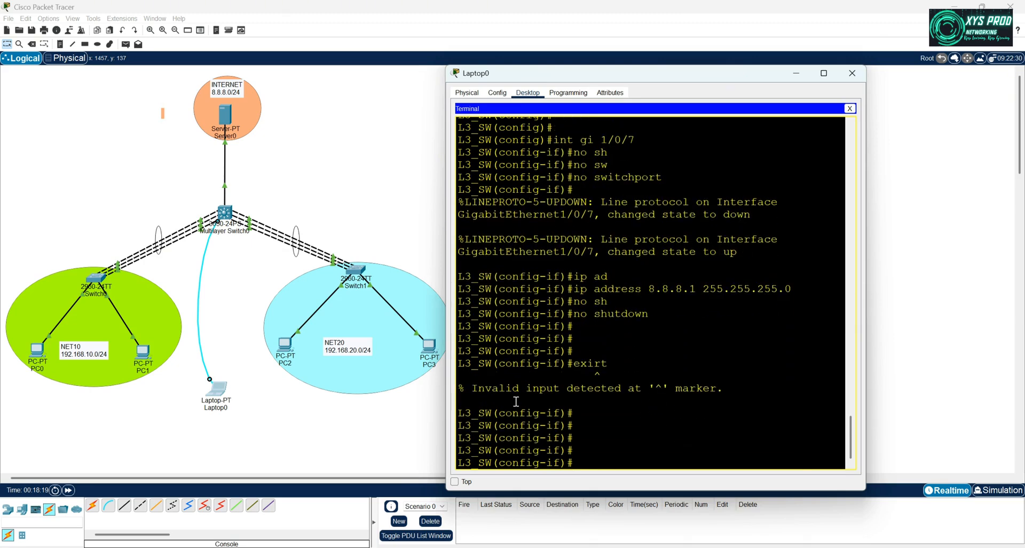
{"action": "type", "text": "exit"}
{"action": "key", "text": "Return"}
{"action": "key", "text": "Return"}
Open port-channel 1 on L3_SW and convert it to a routed Layer 3 interface with no switchport.
{"action": "type", "text": "int po"}
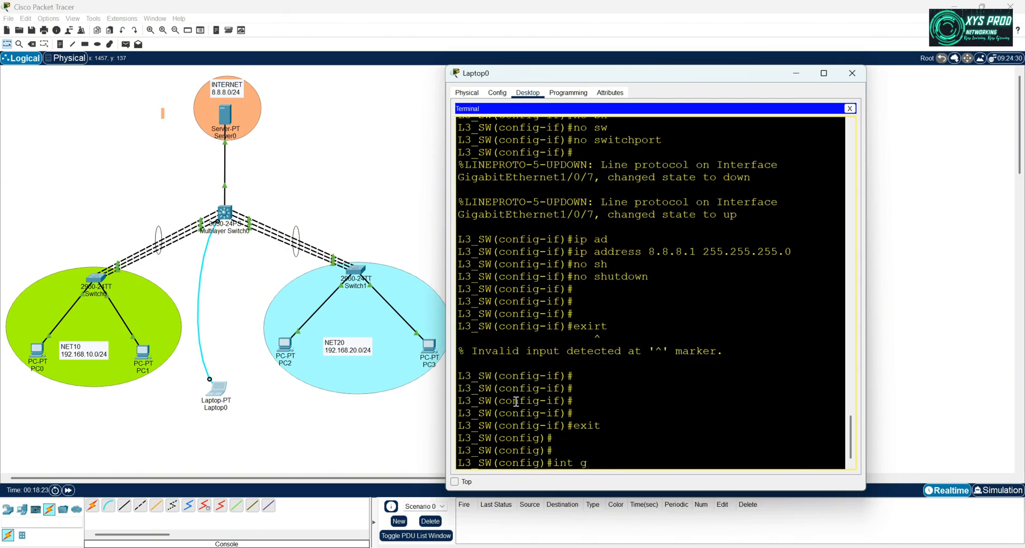
{"action": "key", "text": "Tab"}
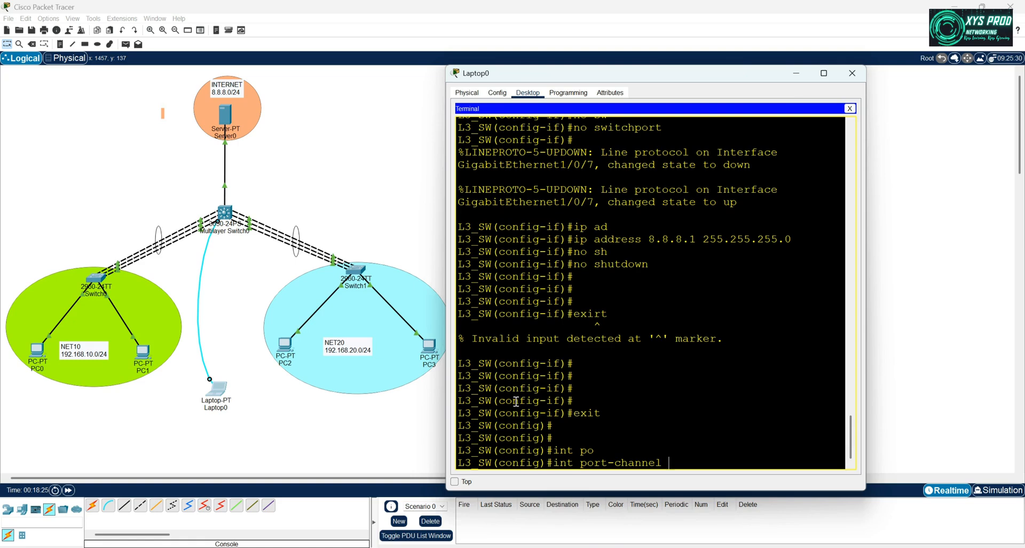
{"action": "type", "text": "1"}
{"action": "key", "text": "Return"}
{"action": "type", "text": "no"}
{"action": "key", "text": "Tab"}
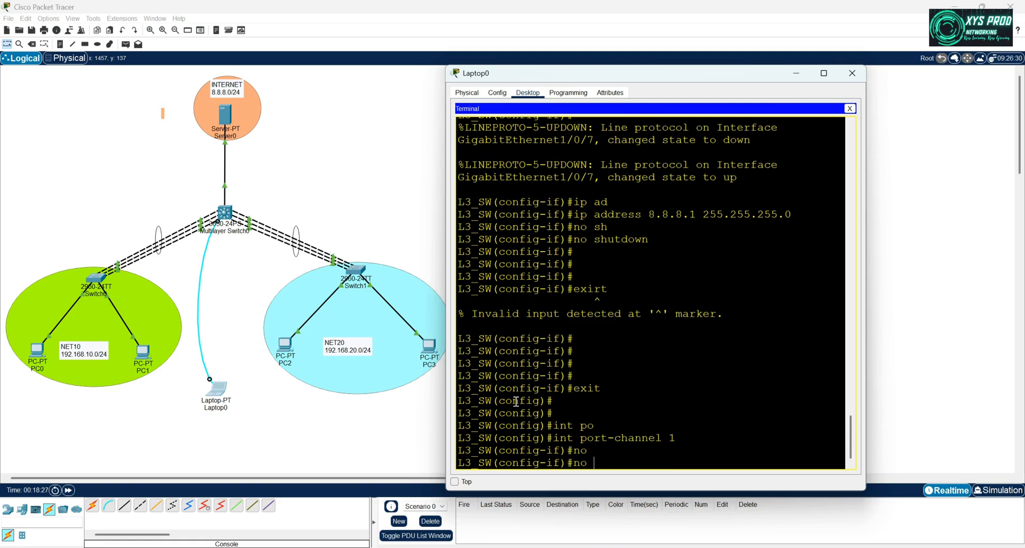
{"action": "type", "text": "sw"}
{"action": "key", "text": "Tab"}
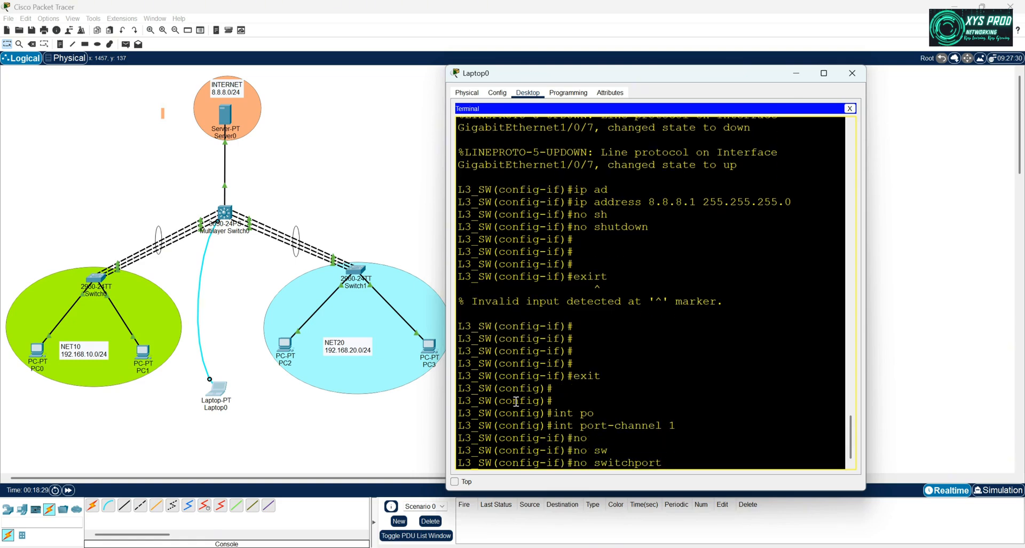
{"action": "key", "text": "Return"}
{"action": "key", "text": "Return"}
Assign IP address 192.168.10.1 with mask 255.255.255.0 to port-channel 1 on L3_SW.
{"action": "type", "text": "ip a"}
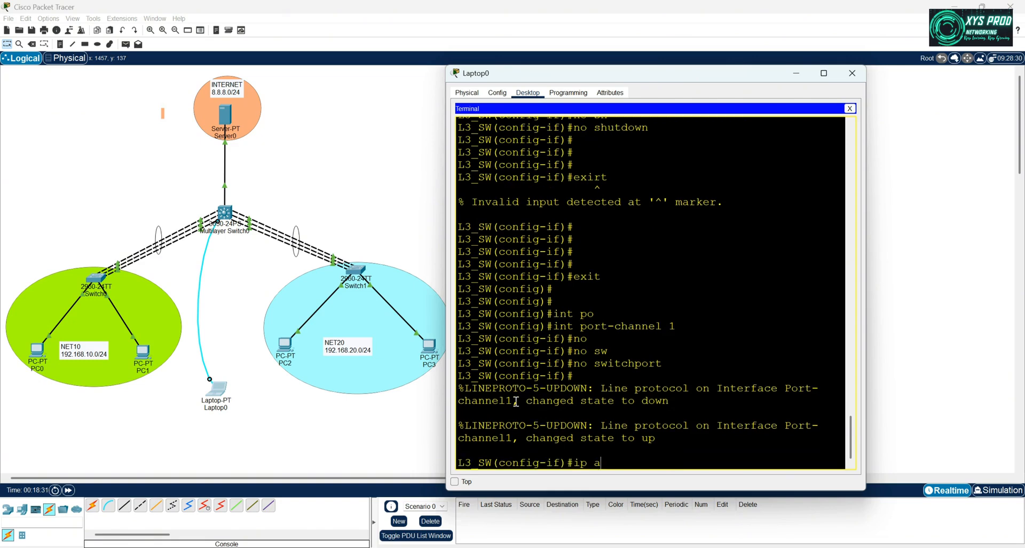
{"action": "type", "text": "d"}
{"action": "key", "text": "Tab"}
{"action": "type", "text": "192"}
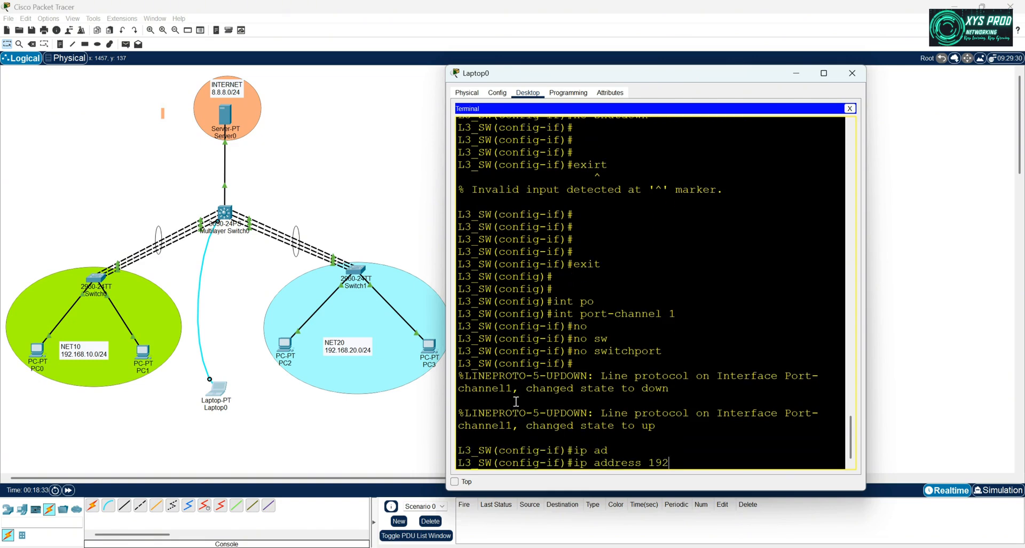
{"action": "type", "text": ".168.10.1 255.255.255.0"}
{"action": "key", "text": "Return"}
Bring up port-channel 1 with no shutdown and exit its interface configuration.
{"action": "type", "text": "no sh"}
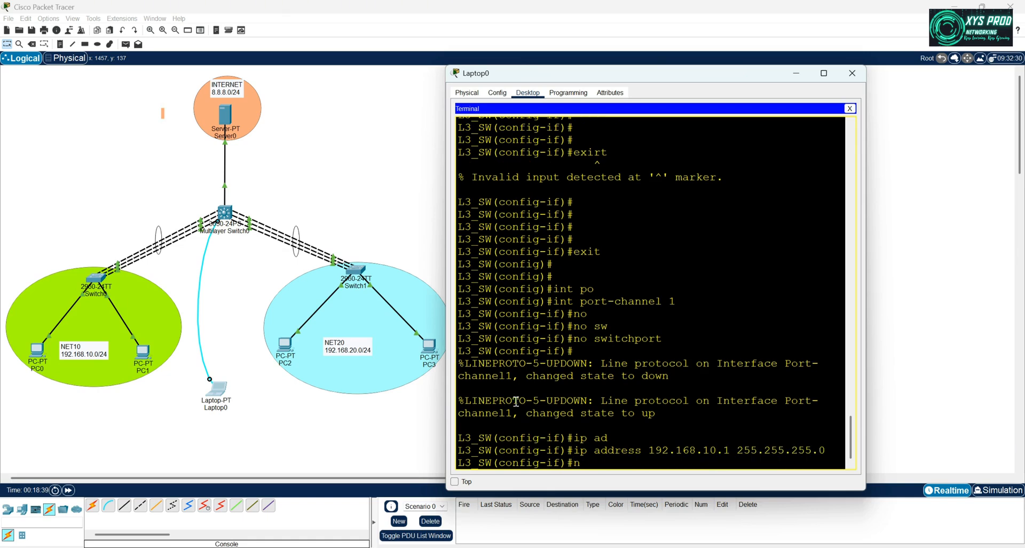
{"action": "key", "text": "Tab"}
{"action": "key", "text": "Return"}
{"action": "key", "text": "Return"}
{"action": "key", "text": "Return"}
{"action": "key", "text": "Return"}
{"action": "type", "text": "exit"}
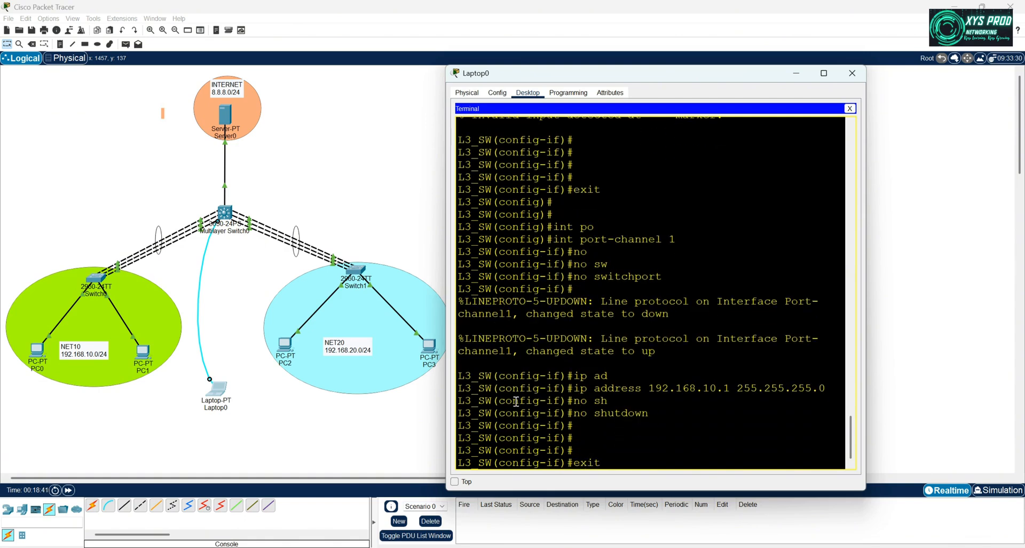
{"action": "key", "text": "Return"}
Open port-channel 2 on L3_SW and convert it to a routed Layer 3 interface with no switchport.
{"action": "type", "text": "int "}
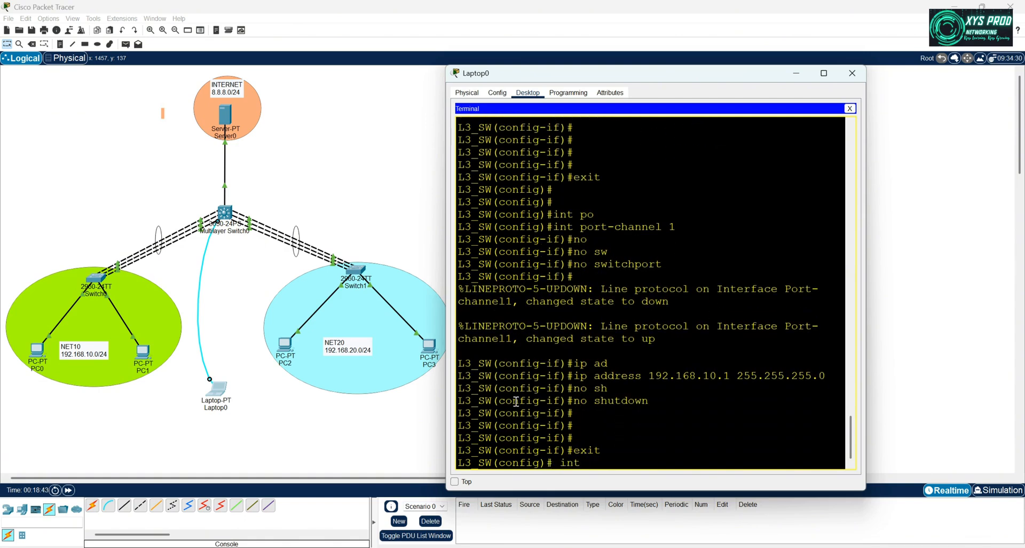
{"action": "type", "text": "ip"}
{"action": "key", "text": "BackSpace"}
{"action": "key", "text": "BackSpace"}
{"action": "key", "text": "BackSpace"}
{"action": "type", "text": "po 2"}
{"action": "key", "text": "Return"}
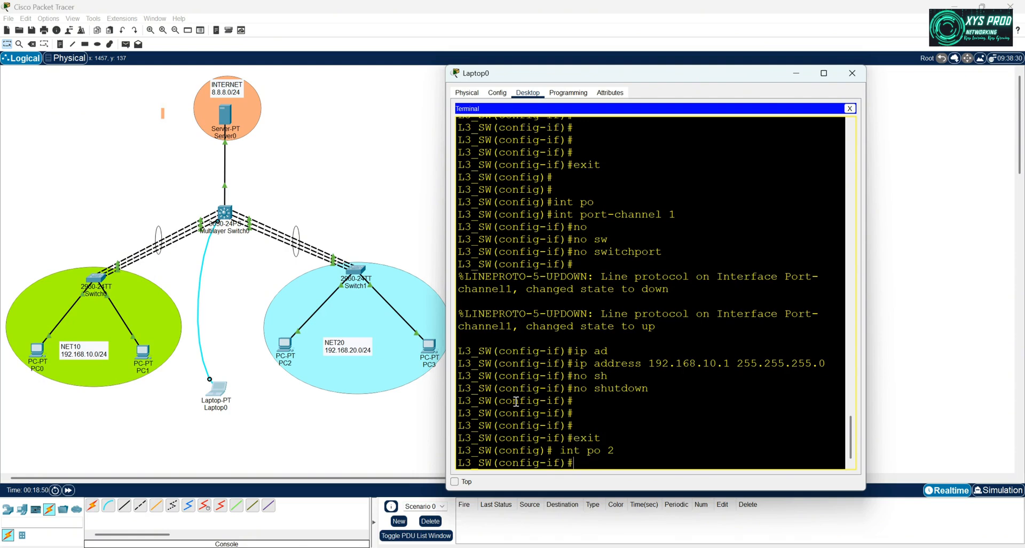
{"action": "type", "text": "no sw"}
{"action": "key", "text": "Tab"}
{"action": "key", "text": "Return"}
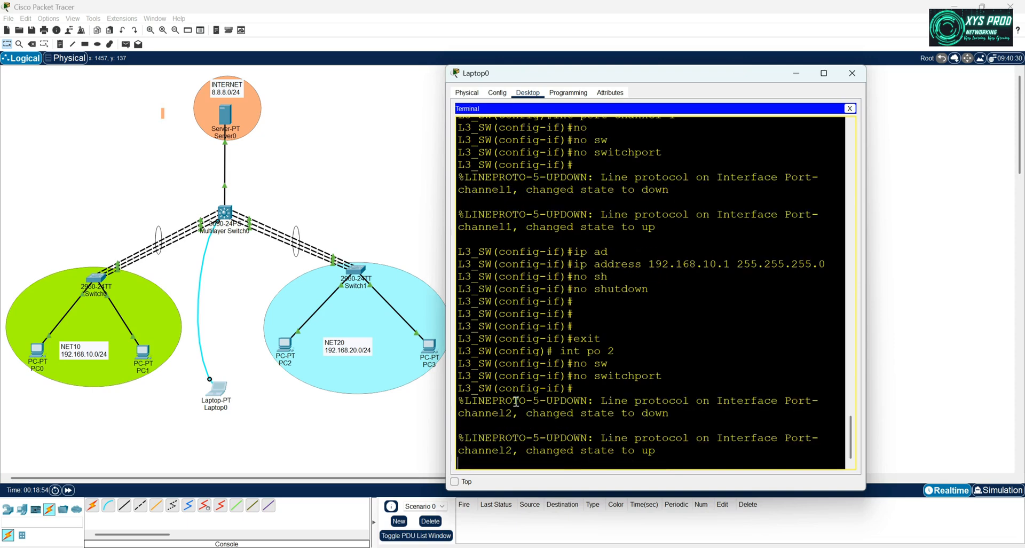
{"action": "key", "text": "Return"}
Assign IP address 192.168.20.1 with mask 255.255.255.0 to port-channel 2 on L3_SW.
{"action": "type", "text": "ip ad"}
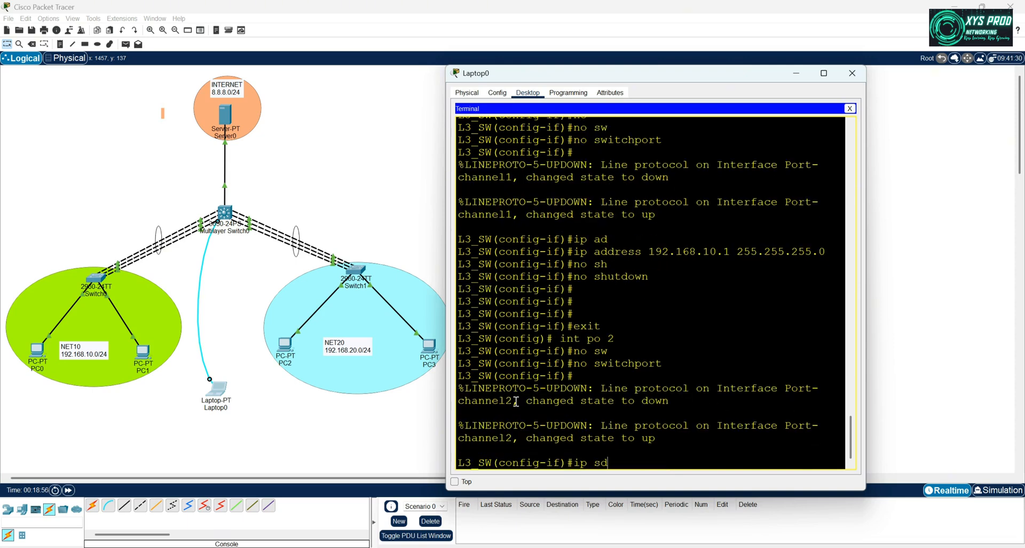
{"action": "key", "text": "BackSpace"}
{"action": "key", "text": "BackSpace"}
{"action": "type", "text": "a"}
{"action": "key", "text": "BackSpace"}
{"action": "key", "text": "BackSpace"}
{"action": "type", "text": "ad"}
{"action": "key", "text": "Tab"}
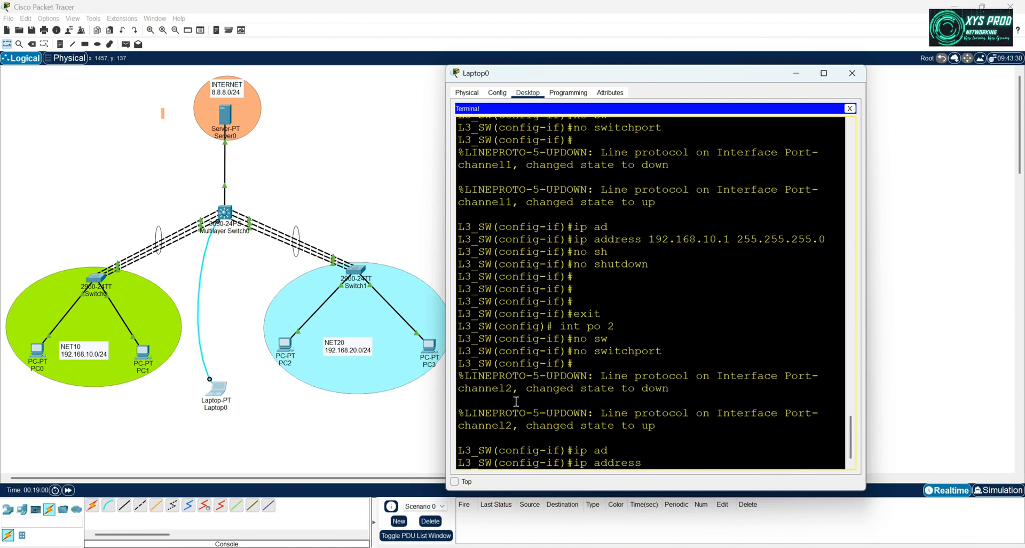
{"action": "type", "text": "192.168."}
{"action": "type", "text": "10."}
{"action": "key", "text": "BackSpace"}
{"action": "key", "text": "BackSpace"}
{"action": "type", "text": "20.11"}
{"action": "key", "text": "BackSpace"}
{"action": "type", "text": "1"}
{"action": "key", "text": "BackSpace"}
{"action": "type", "text": "255"}
{"action": "key", "text": "Return"}
{"action": "type", "text": "2"}
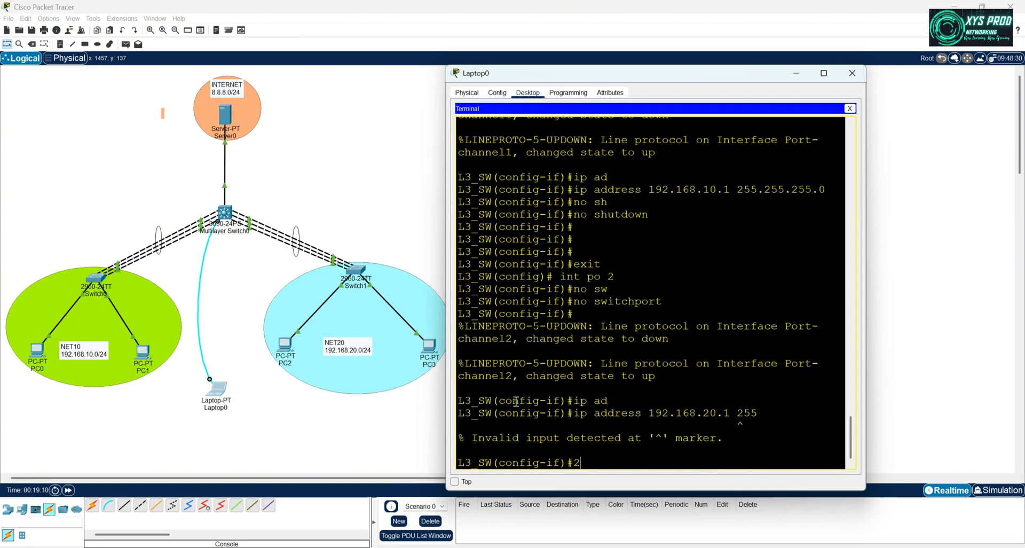
{"action": "key", "text": "Up"}
{"action": "type", "text": ".255"}
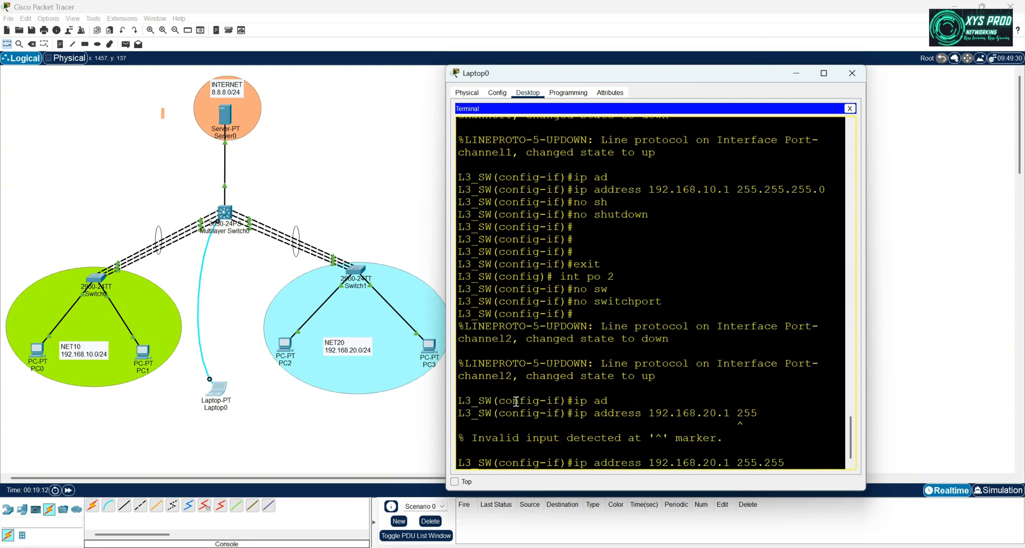
{"action": "type", "text": ".255.0"}
{"action": "key", "text": "Return"}
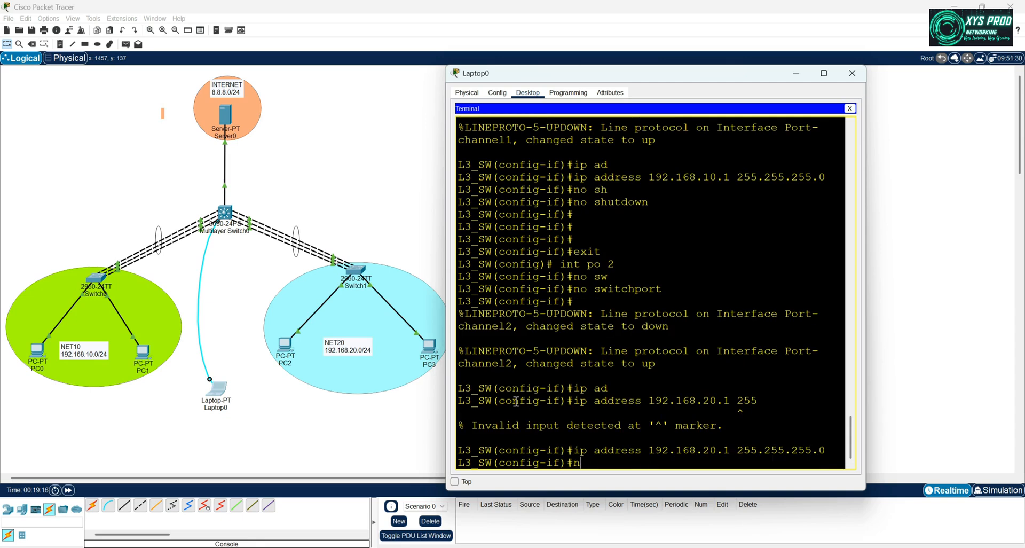
Bring up port-channel 2 with no shutdown and exit its interface configuration.
{"action": "type", "text": "no sh"}
{"action": "key", "text": "Tab"}
{"action": "key", "text": "Return"}
{"action": "key", "text": "Return"}
{"action": "key", "text": "Return"}
{"action": "key", "text": "Return"}
{"action": "key", "text": "Return"}
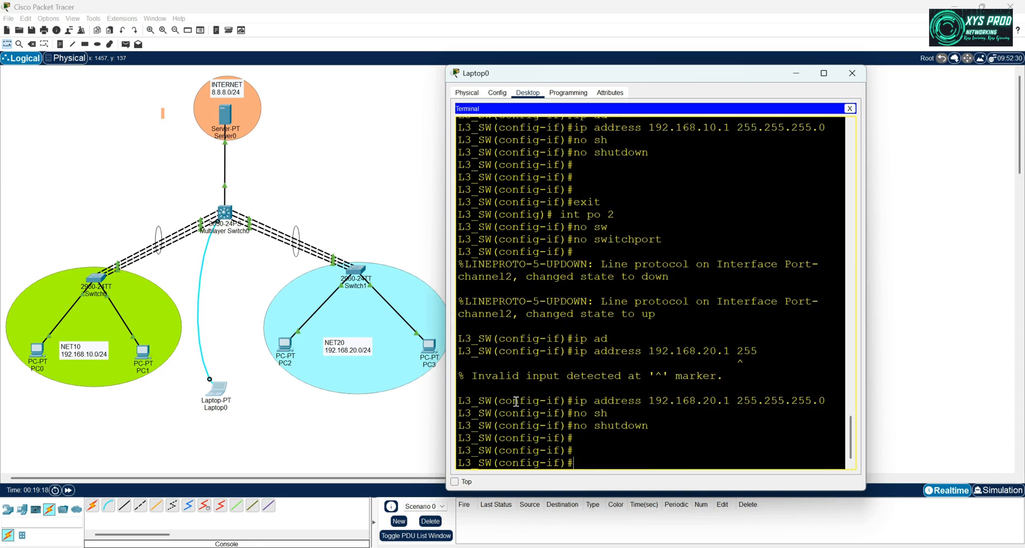
{"action": "key", "text": "Return"}
{"action": "type", "text": "exit"}
{"action": "key", "text": "Return"}
{"action": "key", "text": "Return"}
{"action": "key", "text": "Return"}
{"action": "key", "text": "Return"}
{"action": "key", "text": "Return"}
{"action": "key", "text": "Return"}
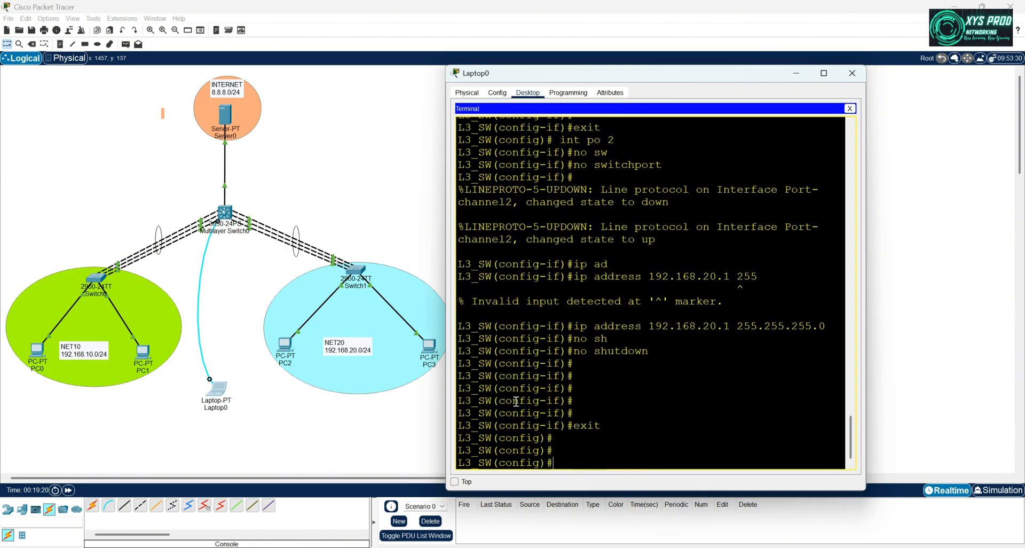
{"action": "key", "text": "Return"}
{"action": "key", "text": "Return"}
{"action": "key", "text": "Return"}
Leave global configuration mode on L3_SW and return to privileged EXEC mode.
{"action": "type", "text": "exit"}
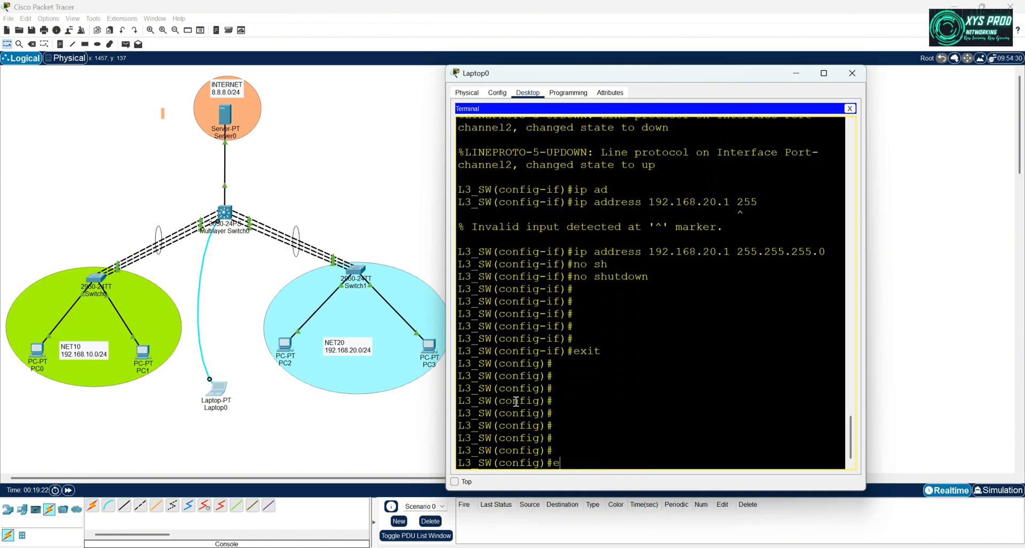
{"action": "key", "text": "Return"}
{"action": "key", "text": "Return"}
{"action": "key", "text": "Return"}
{"action": "key", "text": "Return"}
{"action": "key", "text": "Return"}
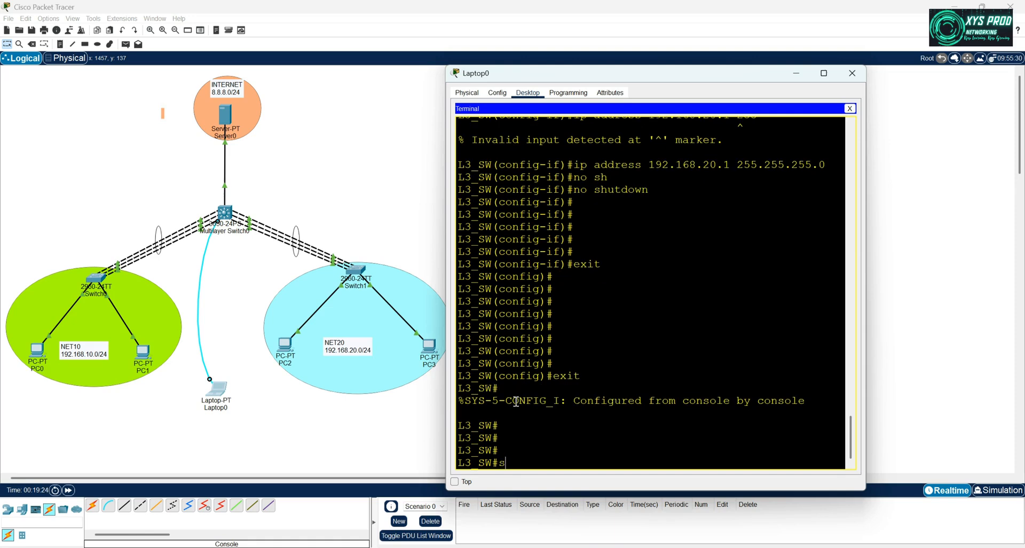
Display the EtherChannel summary on L3_SW with show etherchannel summary.
{"action": "type", "text": "show it"}
{"action": "key", "text": "Tab"}
{"action": "key", "text": "BackSpace"}
{"action": "type", "text": "eth"}
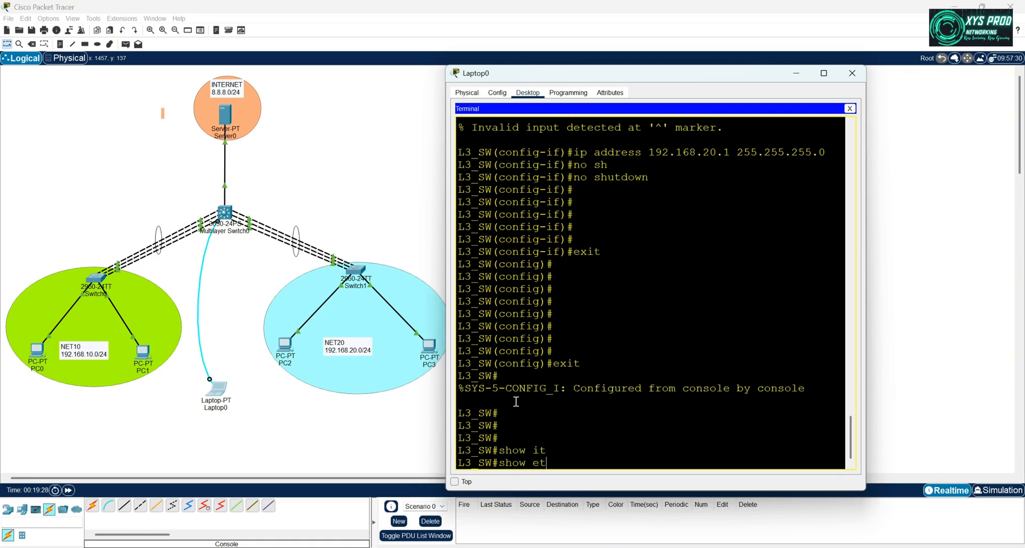
{"action": "key", "text": "Tab"}
{"action": "type", "text": "s"}
{"action": "key", "text": "Tab"}
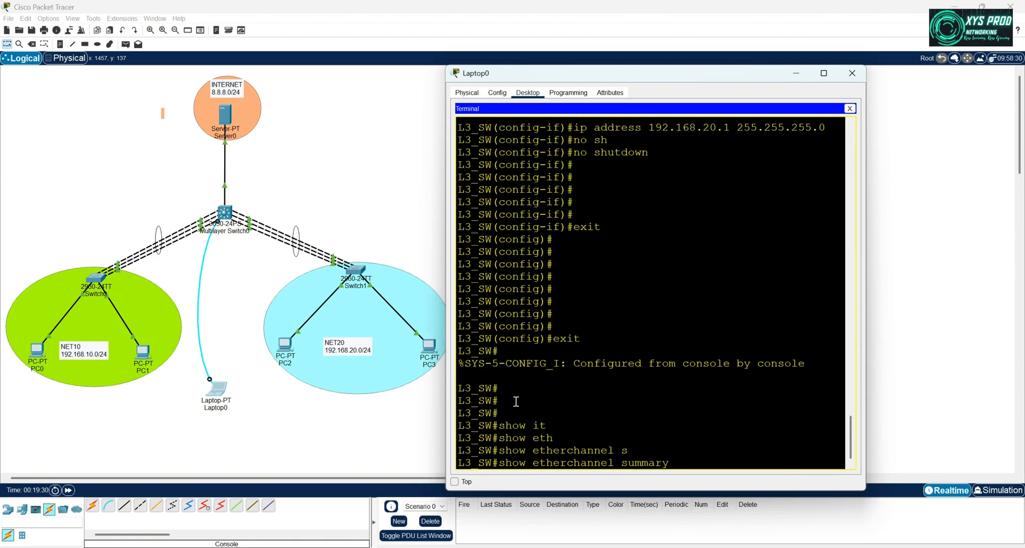
{"action": "key", "text": "Return"}
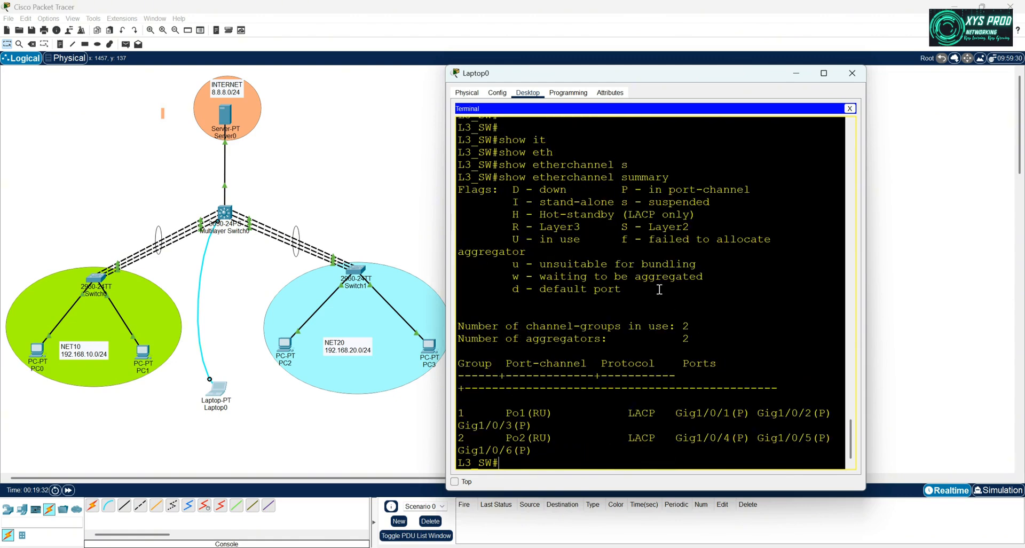
Widen the terminal and examine the status flags, protocol and member ports of both port-channels in L3_SW's EtherChannel summary.
{"action": "left_click_drag", "start_coordinate": [866, 366], "coordinate": [1007, 366]}
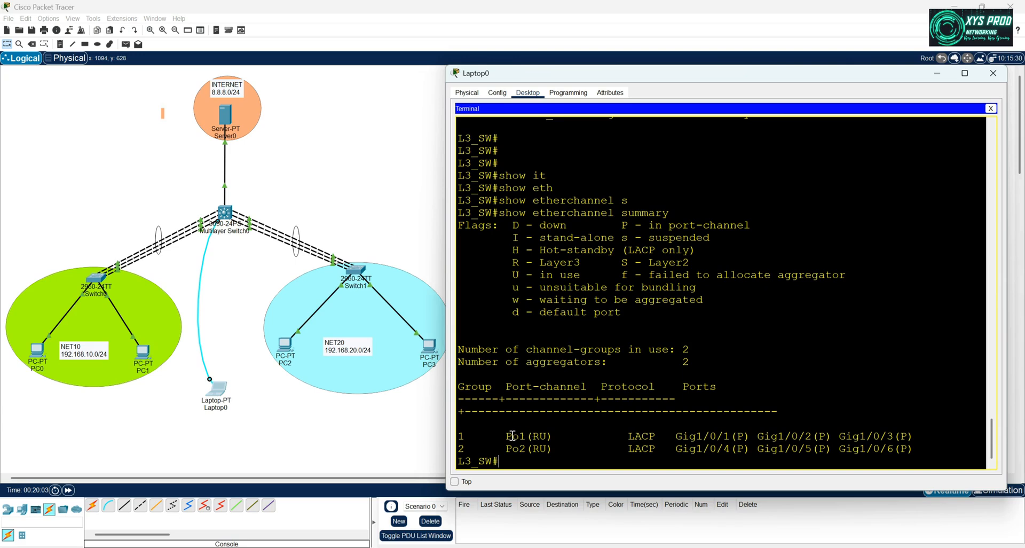
{"action": "left_click_drag", "start_coordinate": [505, 435], "coordinate": [546, 434]}
{"action": "left_click", "coordinate": [534, 435]}
{"action": "double_click", "coordinate": [536, 435]}
{"action": "left_click_drag", "start_coordinate": [621, 435], "coordinate": [660, 436]}
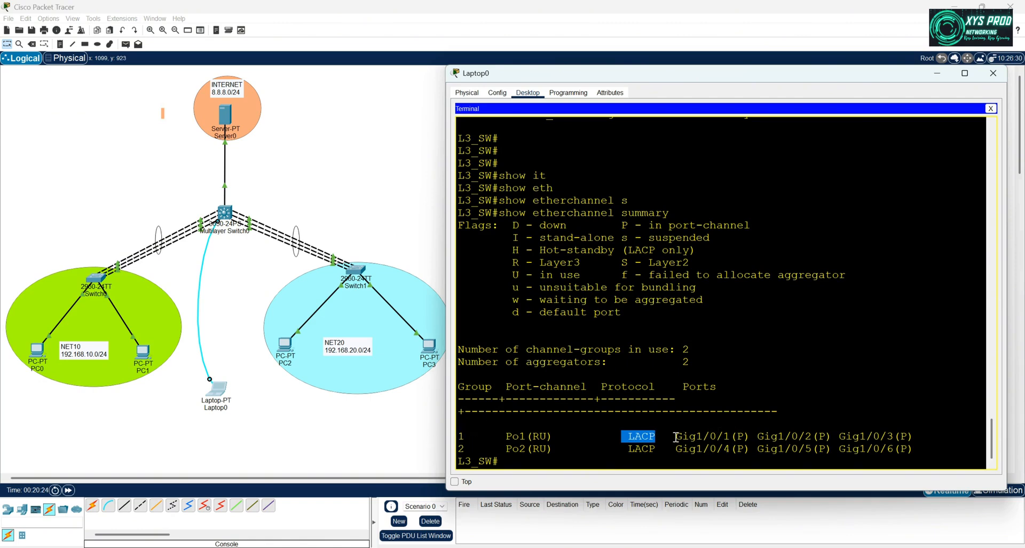
{"action": "left_click_drag", "start_coordinate": [676, 436], "coordinate": [744, 435]}
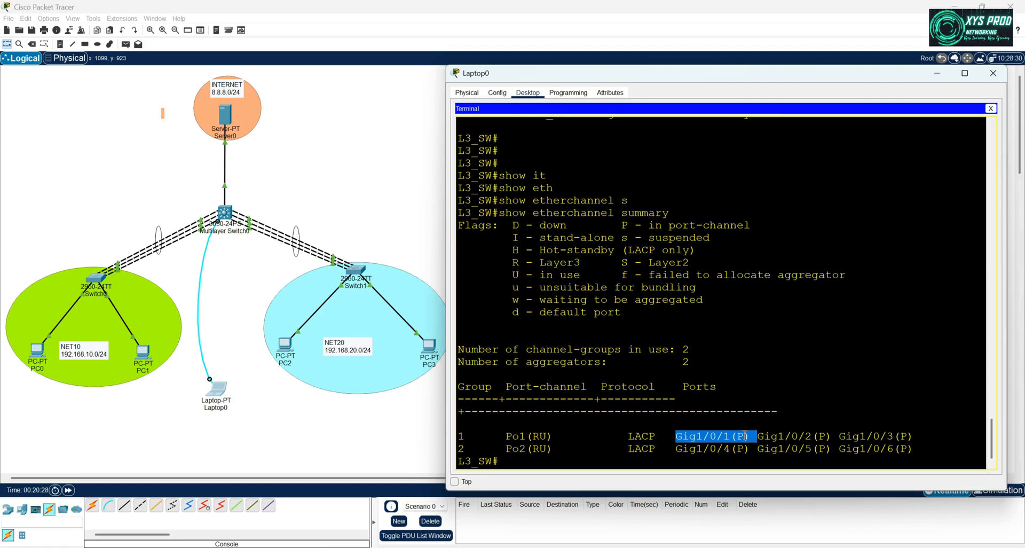
{"action": "left_click", "coordinate": [745, 436]}
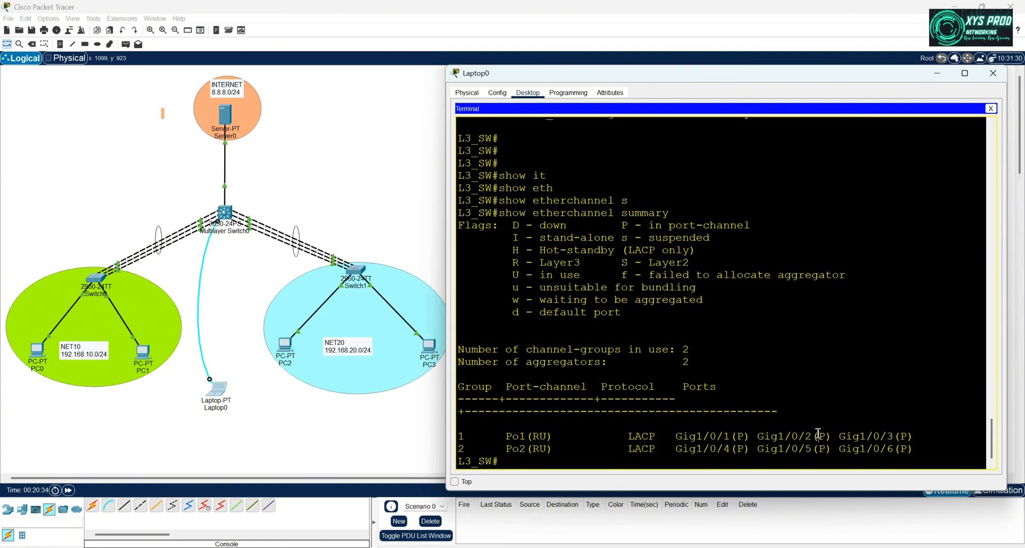
{"action": "left_click_drag", "start_coordinate": [818, 435], "coordinate": [830, 436]}
{"action": "left_click_drag", "start_coordinate": [898, 435], "coordinate": [911, 434]}
{"action": "left_click_drag", "start_coordinate": [532, 448], "coordinate": [547, 447]}
{"action": "left_click_drag", "start_coordinate": [669, 448], "coordinate": [914, 450]}
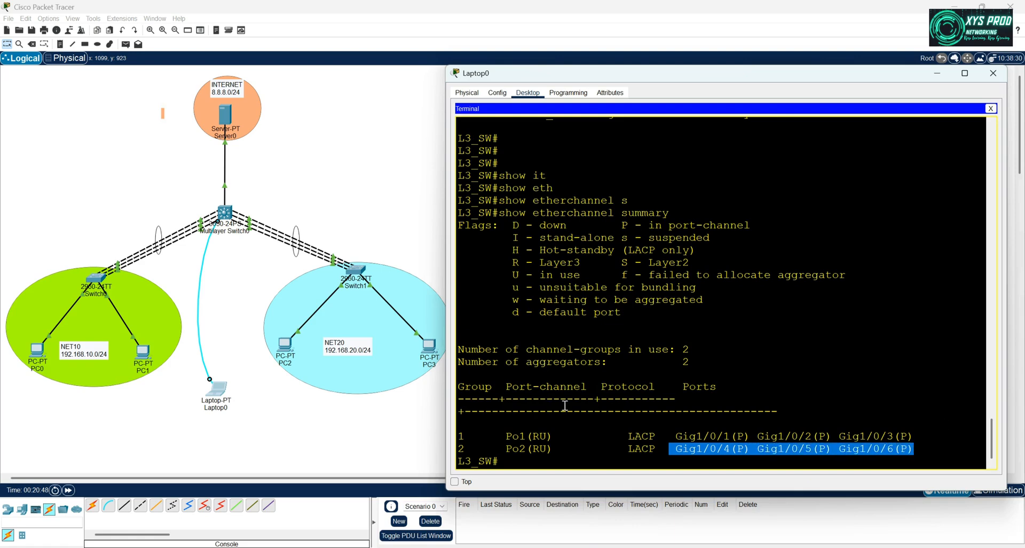
{"action": "left_click", "coordinate": [498, 459]}
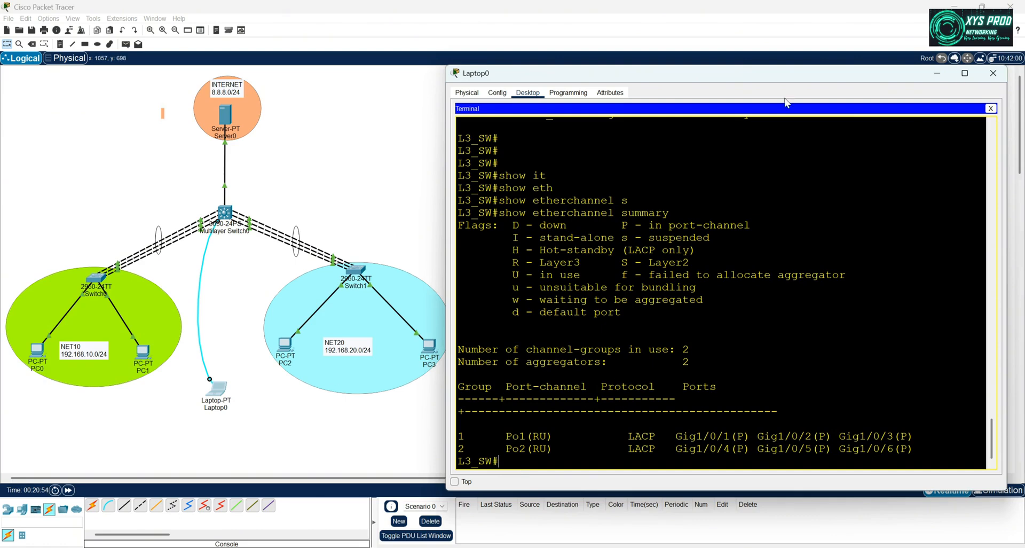
Close the laptop's terminal window and move its console cable from the multilayer switch to Switch0's console port.
{"action": "left_click", "coordinate": [993, 73]}
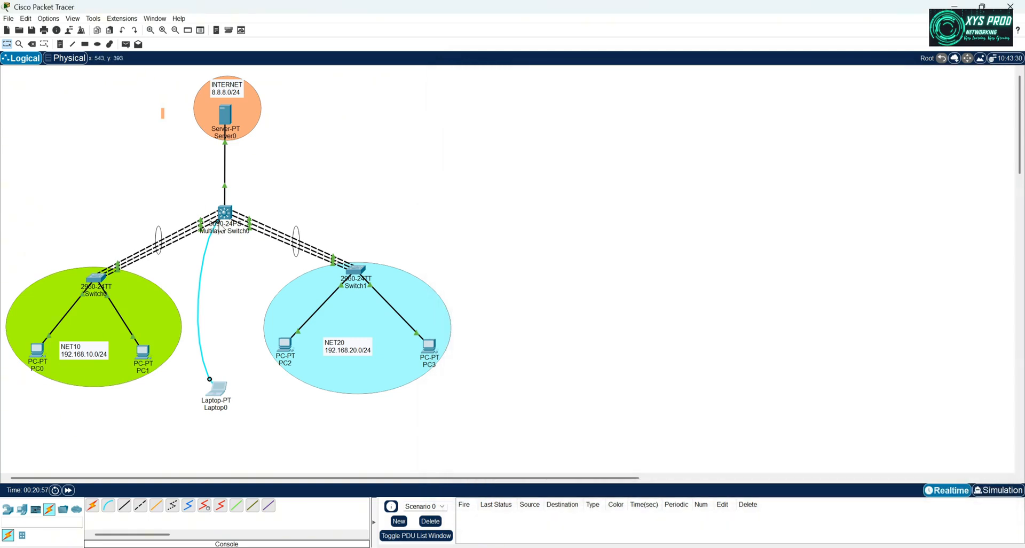
{"action": "left_click", "coordinate": [96, 277]}
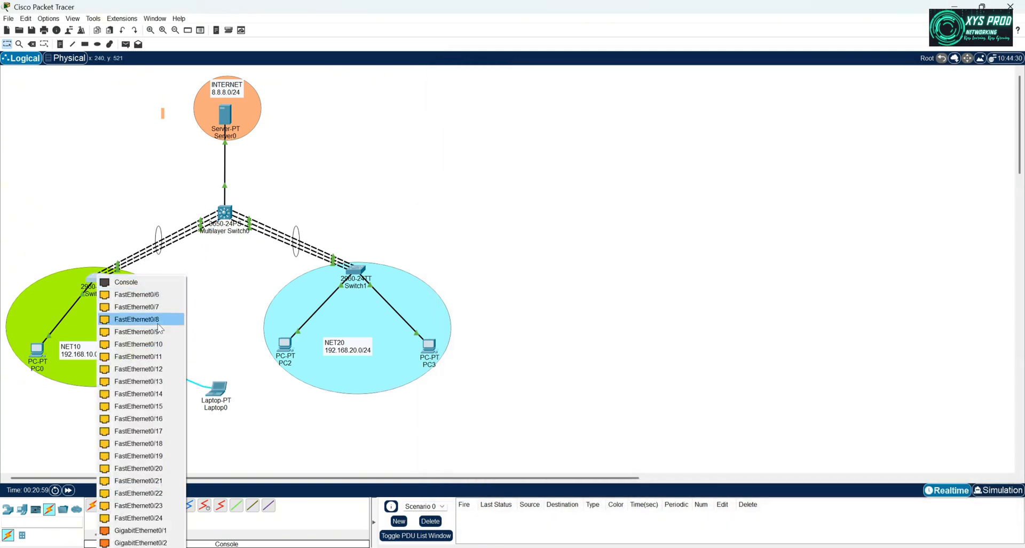
{"action": "left_click", "coordinate": [138, 294]}
Open Laptop0's terminal with the default port settings and enter privileged EXEC mode on SW_1.
{"action": "left_click", "coordinate": [219, 389]}
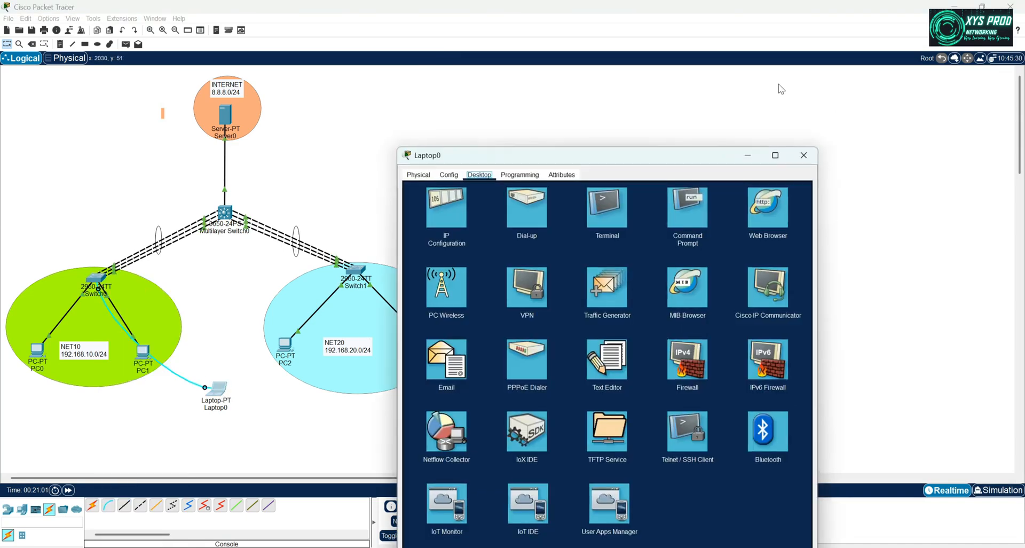
{"action": "left_click", "coordinate": [613, 215]}
{"action": "left_click_drag", "start_coordinate": [667, 159], "coordinate": [710, 103]}
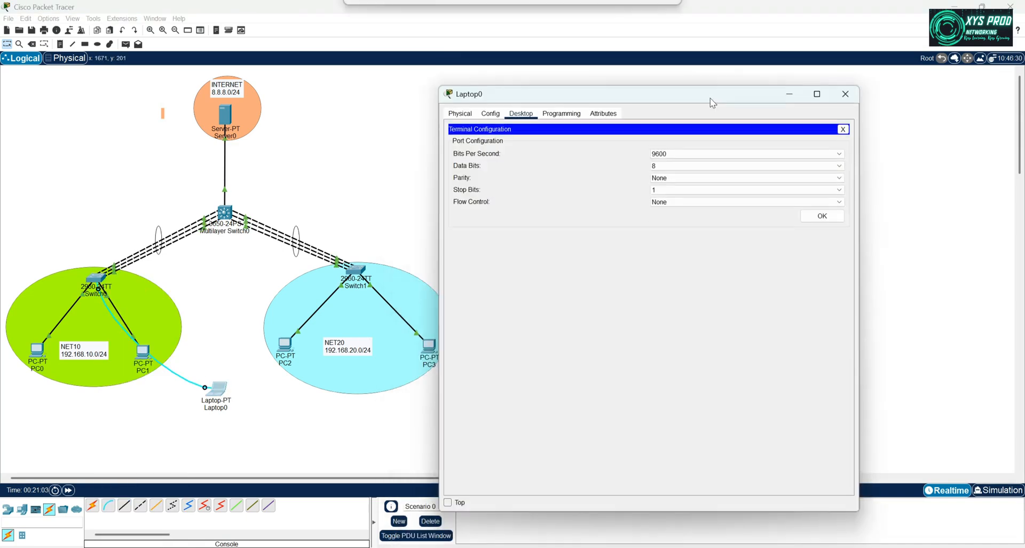
{"action": "left_click", "coordinate": [824, 215]}
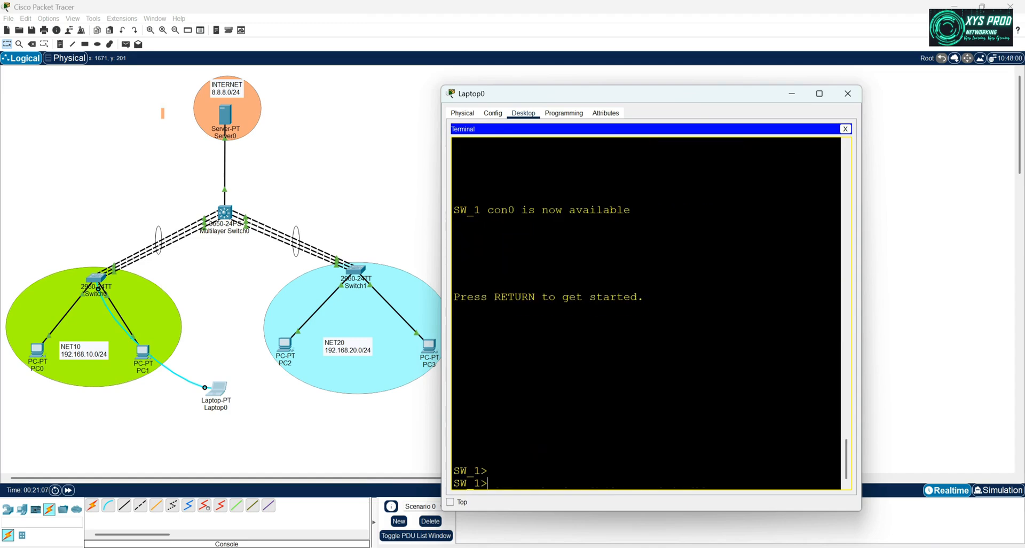
{"action": "key", "text": "Return"}
{"action": "key", "text": "Return"}
{"action": "type", "text": "en"}
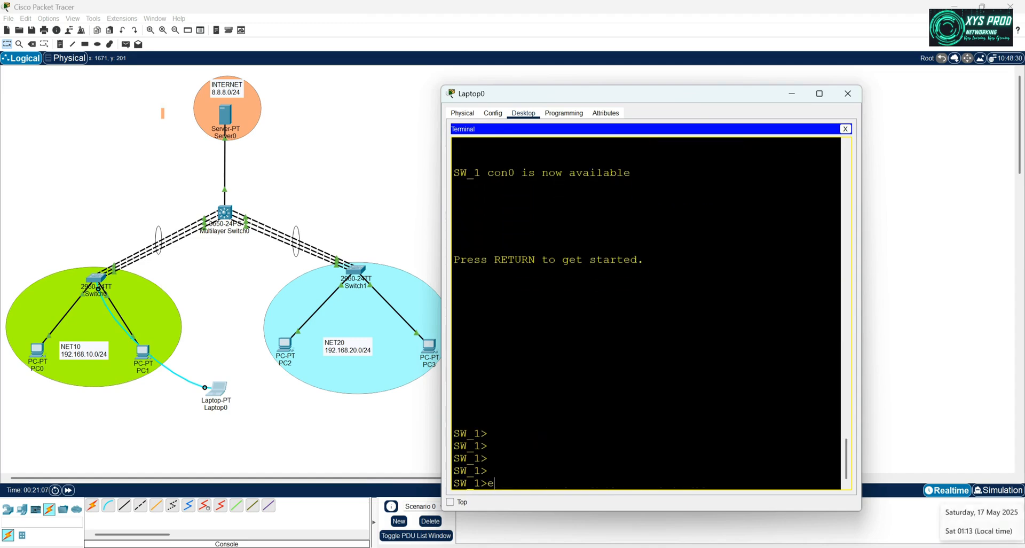
{"action": "key", "text": "Return"}
Display the EtherChannel summary on SW_1 with show etherchannel summary.
{"action": "type", "text": "co"}
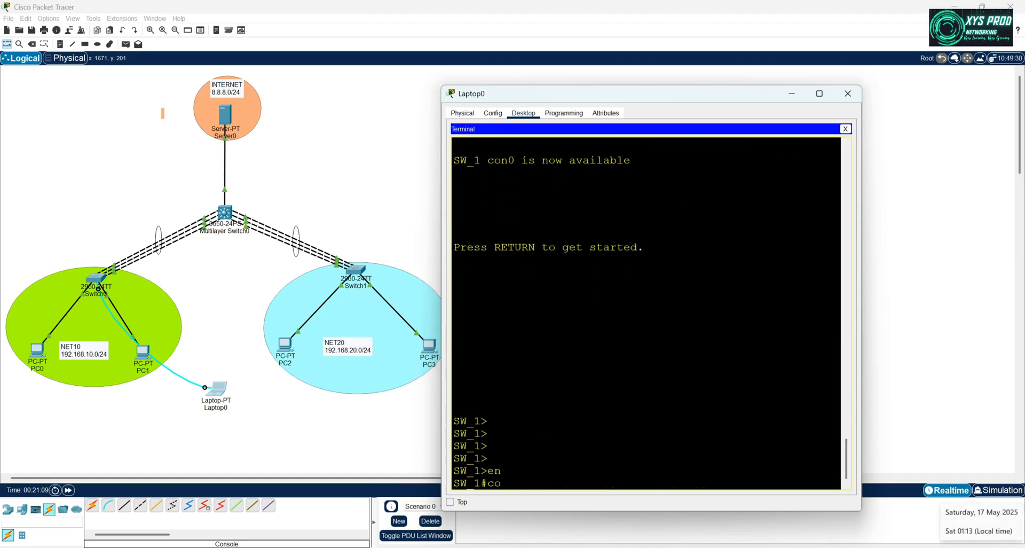
{"action": "type", "text": "how i"}
{"action": "type", "text": "th"}
{"action": "key", "text": "Tab"}
{"action": "type", "text": "s"}
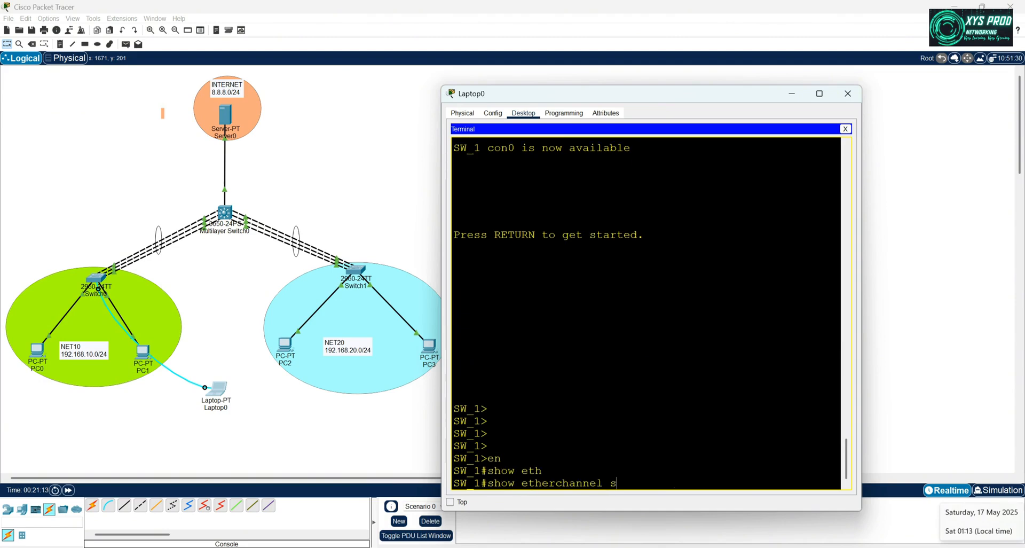
{"action": "key", "text": "Tab"}
{"action": "key", "text": "Return"}
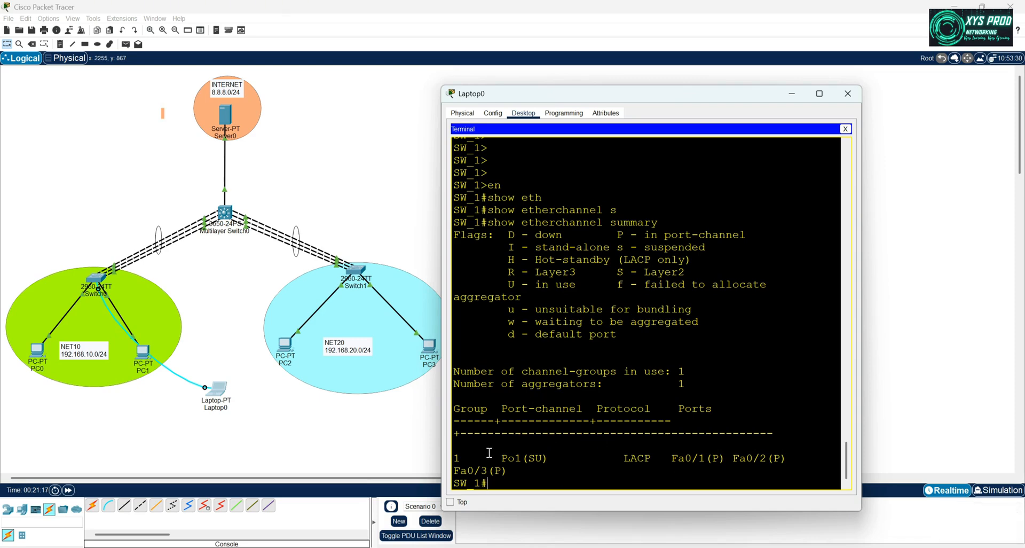
Examine the port-channel 1 status flags and aggregation protocol in SW_1's EtherChannel summary.
{"action": "left_click_drag", "start_coordinate": [500, 454], "coordinate": [540, 454]}
{"action": "left_click", "coordinate": [531, 456]}
{"action": "left_click_drag", "start_coordinate": [617, 454], "coordinate": [673, 454]}
{"action": "left_click", "coordinate": [676, 454]}
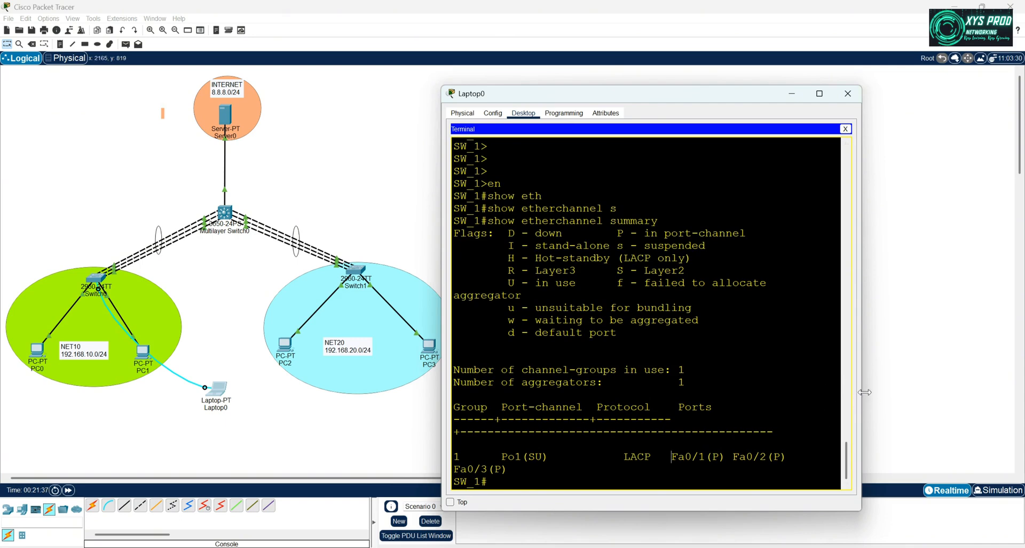
Widen the laptop's terminal window and examine the member ports and their flags in SW_1's EtherChannel summary.
{"action": "left_click_drag", "start_coordinate": [865, 392], "coordinate": [1021, 395]}
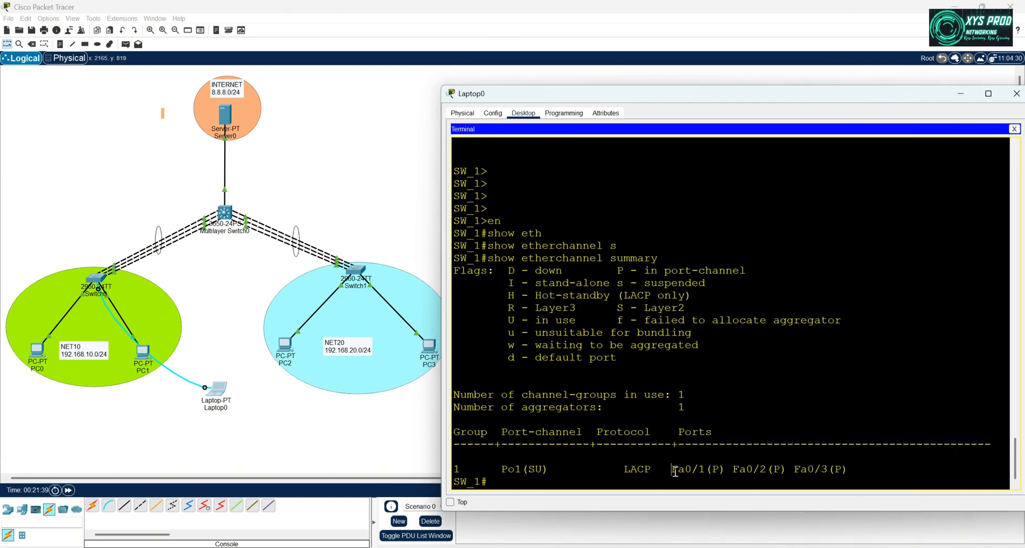
{"action": "left_click_drag", "start_coordinate": [671, 470], "coordinate": [834, 468]}
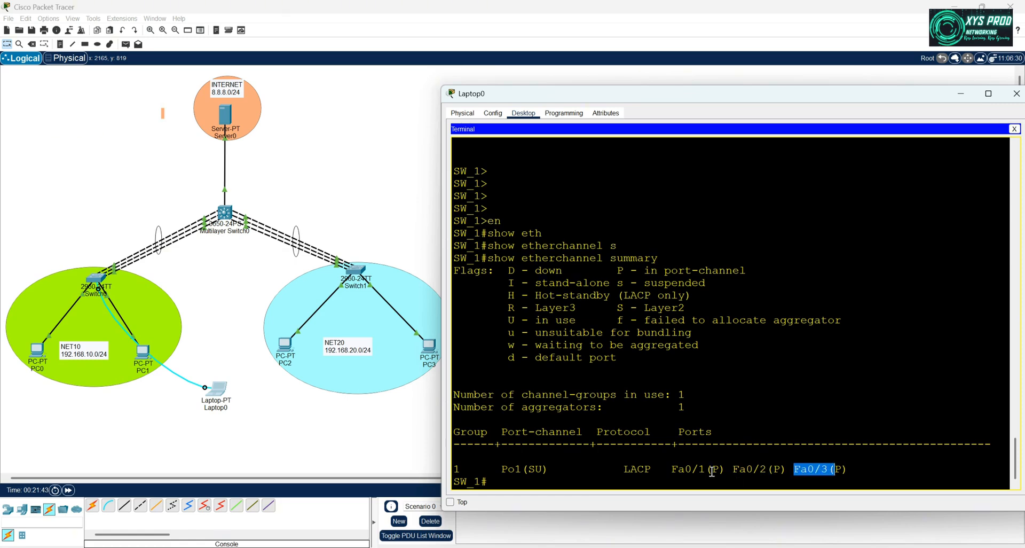
{"action": "left_click", "coordinate": [715, 467]}
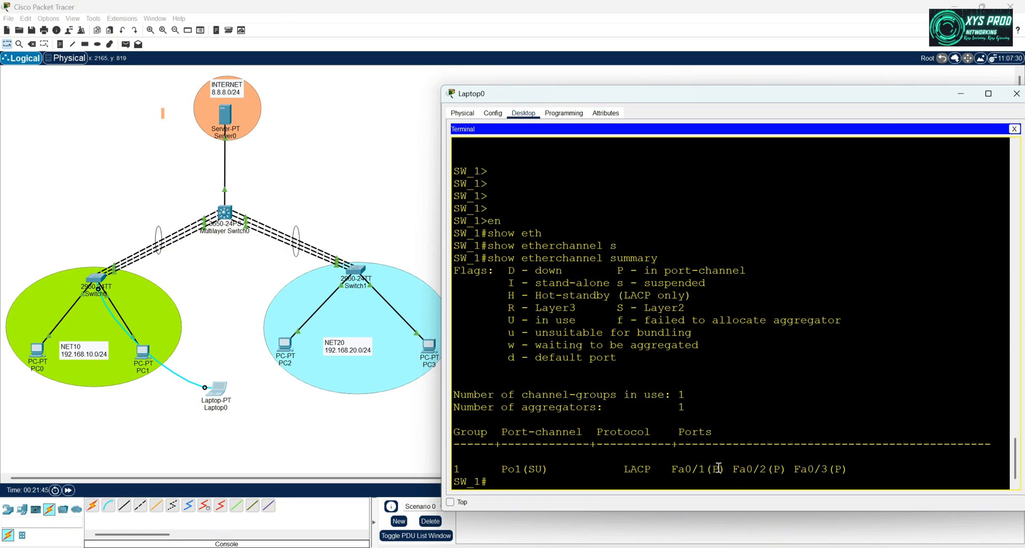
{"action": "left_click_drag", "start_coordinate": [719, 468], "coordinate": [712, 467]}
{"action": "left_click_drag", "start_coordinate": [848, 469], "coordinate": [772, 472]}
{"action": "left_click", "coordinate": [778, 468]}
Move the laptop's console cable from Switch0 to Switch1's console port.
{"action": "left_click", "coordinate": [100, 291]}
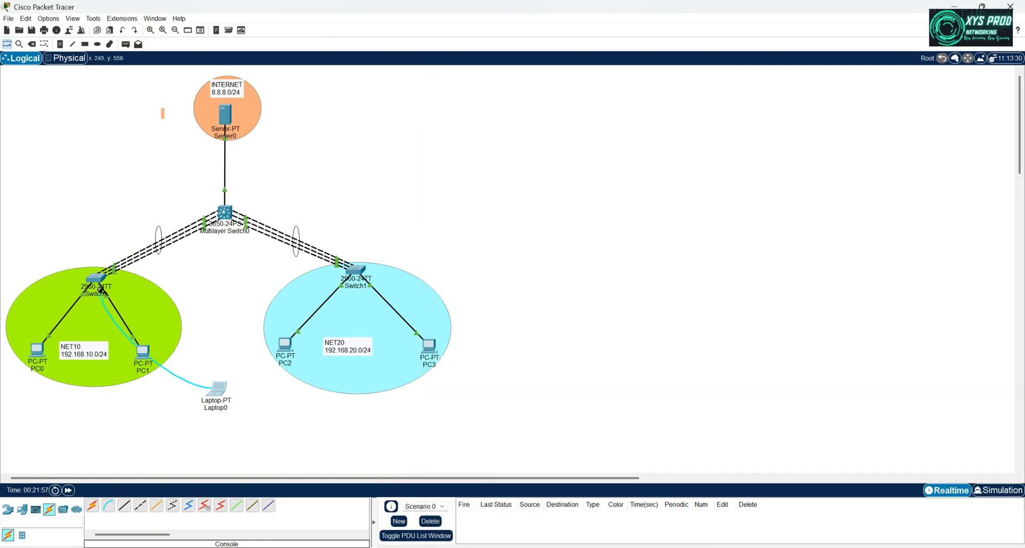
{"action": "left_click", "coordinate": [351, 272]}
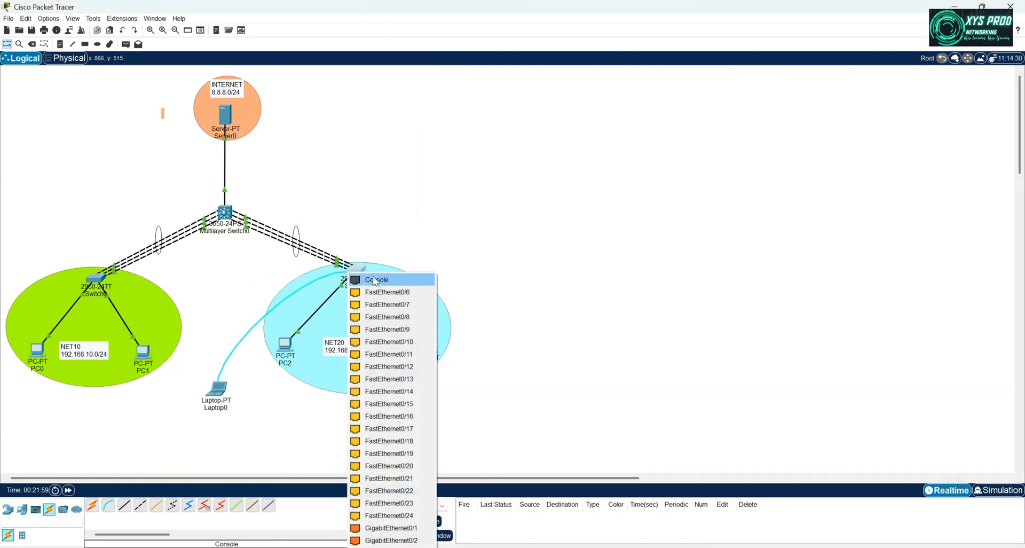
{"action": "left_click", "coordinate": [375, 280]}
Open Laptop0's terminal and enter privileged EXEC mode on SW_2.
{"action": "left_click", "coordinate": [217, 388]}
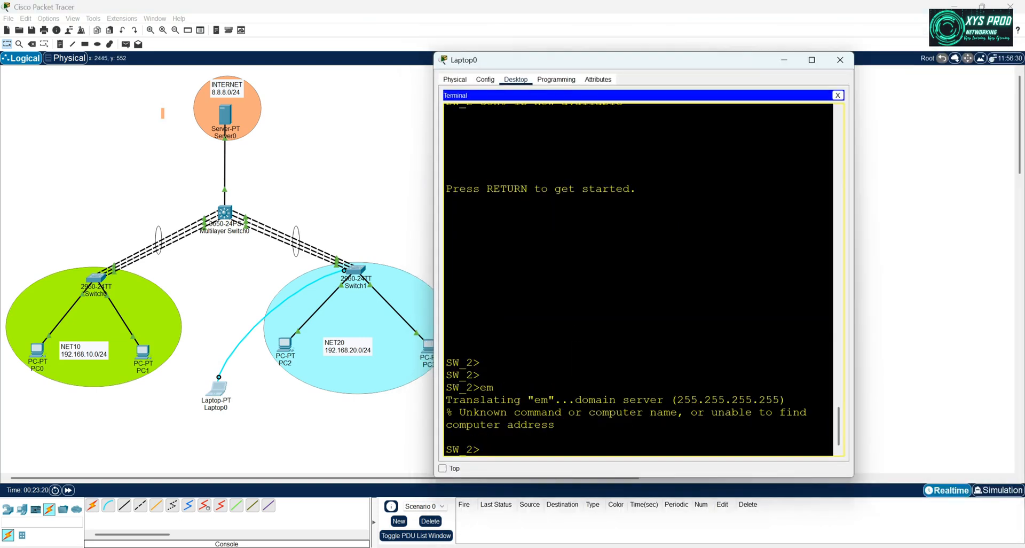
{"action": "key", "text": "Return"}
{"action": "key", "text": "Return"}
{"action": "key", "text": "Return"}
{"action": "type", "text": "en"}
{"action": "key", "text": "Return"}
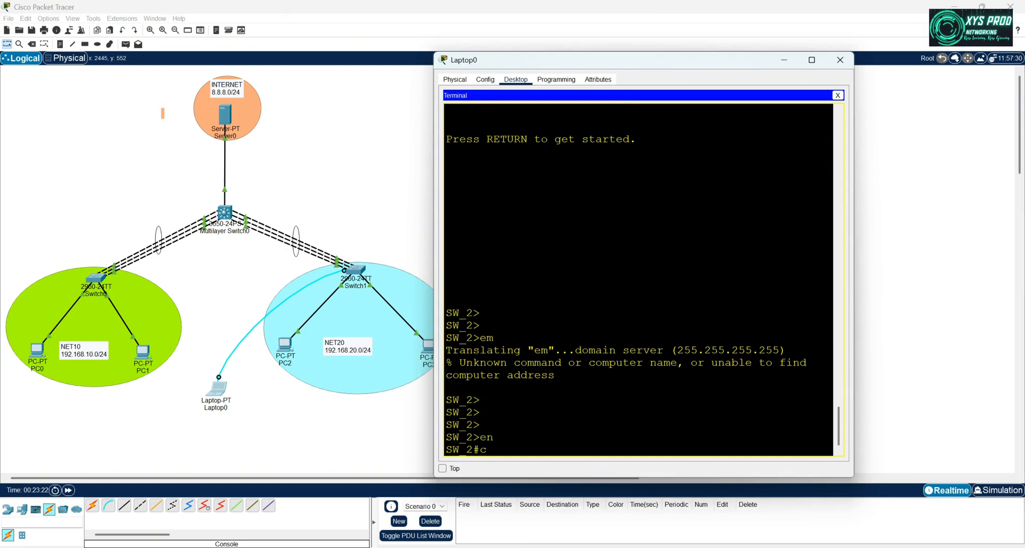
Display the EtherChannel summary on SW_2 with show etherchannel summary.
{"action": "type", "text": "co"}
{"action": "key", "text": "BackSpace"}
{"action": "key", "text": "BackSpace"}
{"action": "type", "text": "show ip"}
{"action": "key", "text": "BackSpace"}
{"action": "type", "text": "etg"}
{"action": "key", "text": "BackSpace"}
{"action": "type", "text": "h"}
{"action": "key", "text": "Tab"}
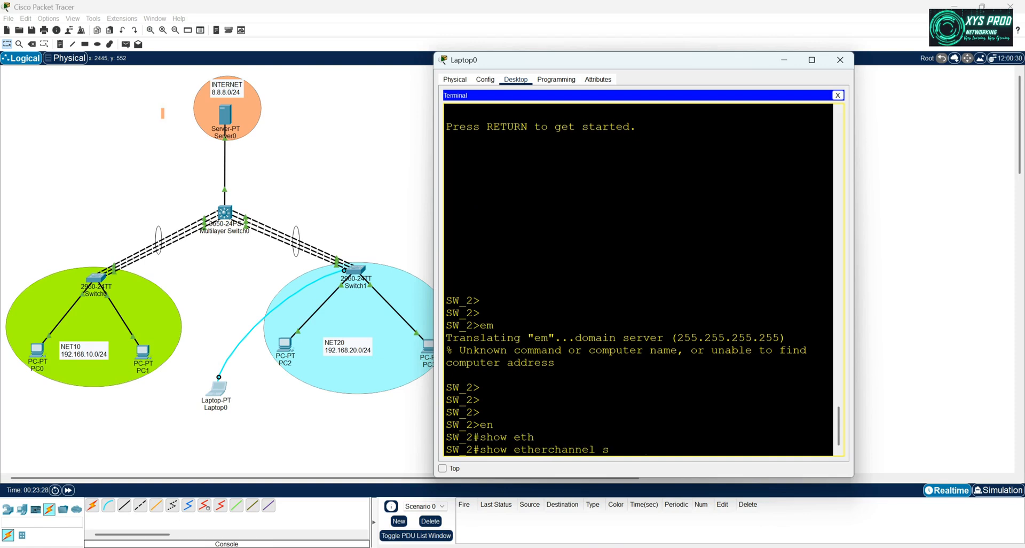
{"action": "type", "text": "s"}
{"action": "key", "text": "Tab"}
{"action": "key", "text": "Return"}
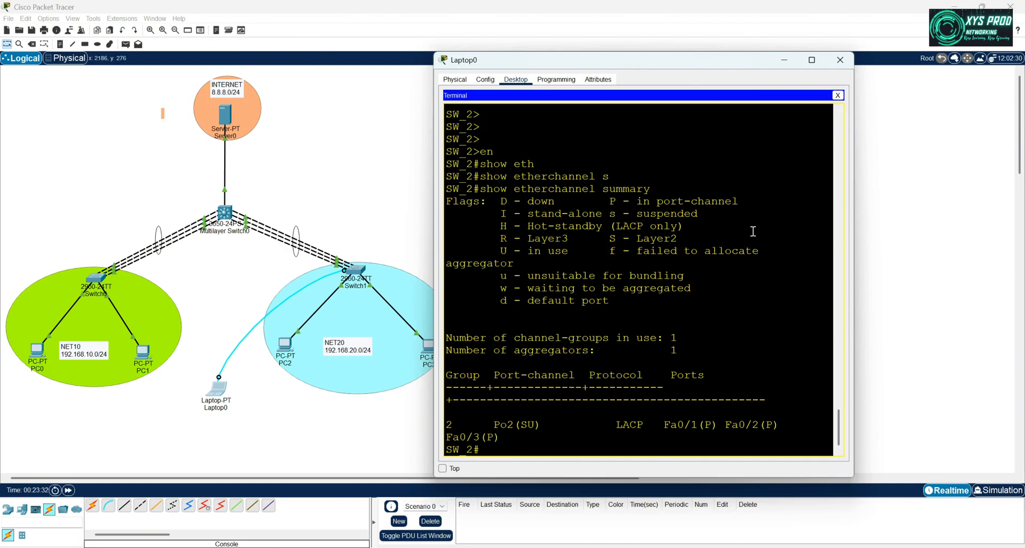
Examine the group, port-channel flags, protocol and member ports in SW_2's widened EtherChannel summary, and close the laptop window.
{"action": "left_click_drag", "start_coordinate": [855, 216], "coordinate": [940, 211]}
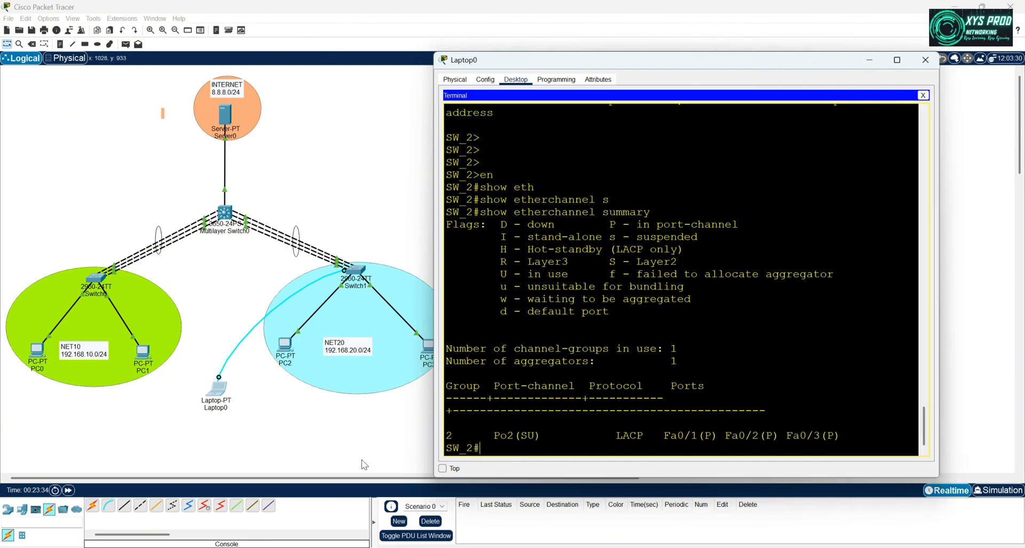
{"action": "double_click", "coordinate": [450, 435]}
{"action": "left_click_drag", "start_coordinate": [494, 435], "coordinate": [536, 433]}
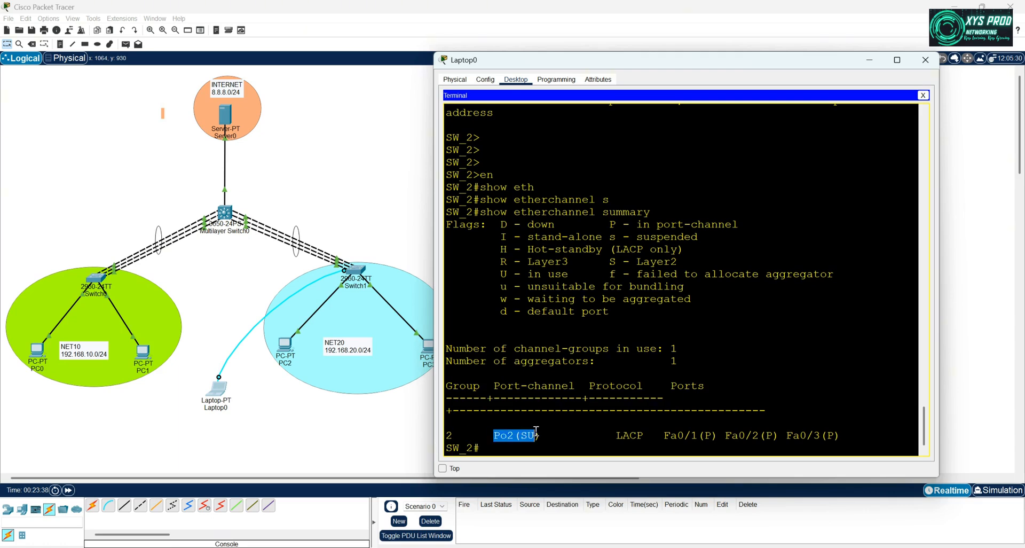
{"action": "left_click_drag", "start_coordinate": [615, 433], "coordinate": [834, 435]}
{"action": "left_click", "coordinate": [667, 435]}
{"action": "left_click", "coordinate": [775, 442]}
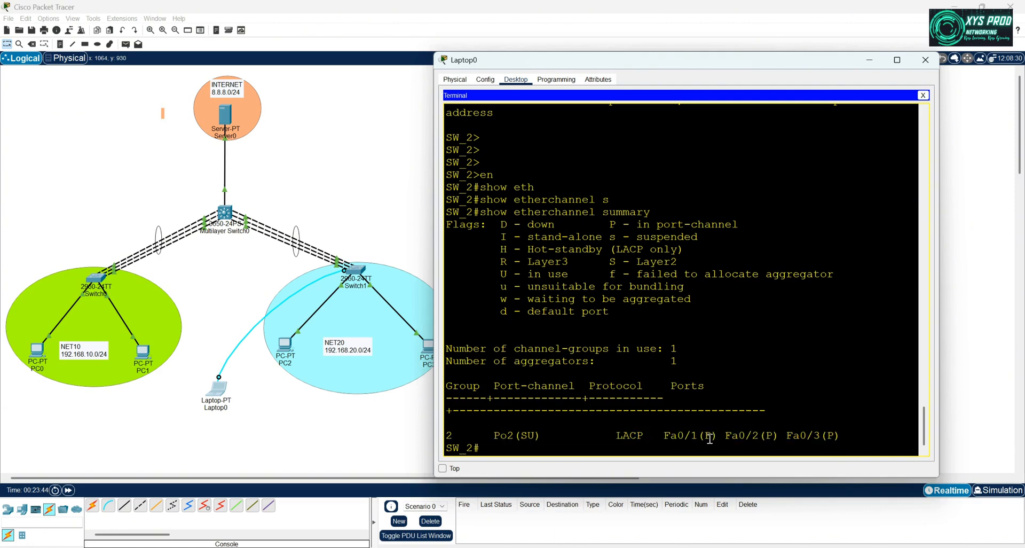
{"action": "left_click_drag", "start_coordinate": [705, 435], "coordinate": [719, 435]}
{"action": "left_click", "coordinate": [926, 63]}
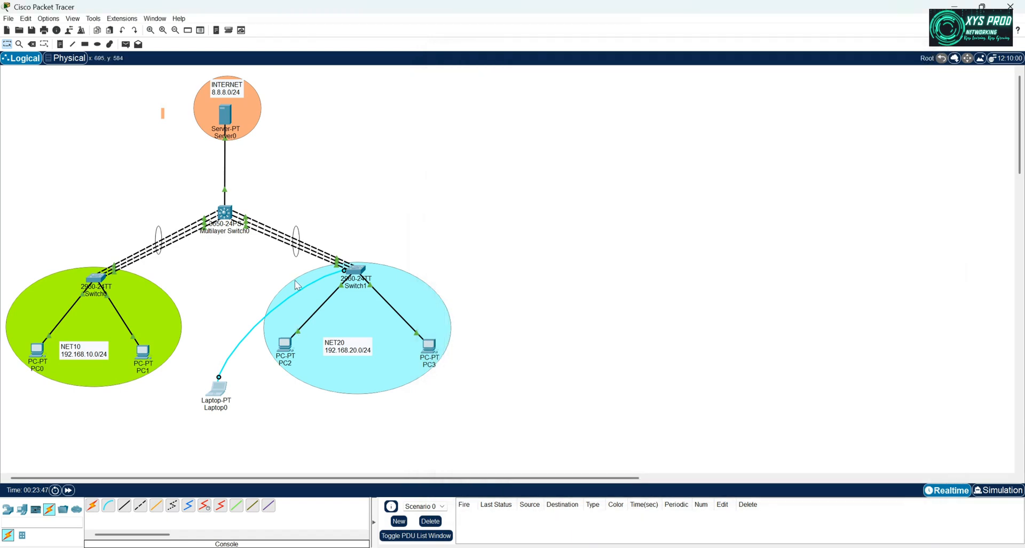
Open PC0's command prompt and display its IP configuration with ipconfig.
{"action": "left_click", "coordinate": [36, 352]}
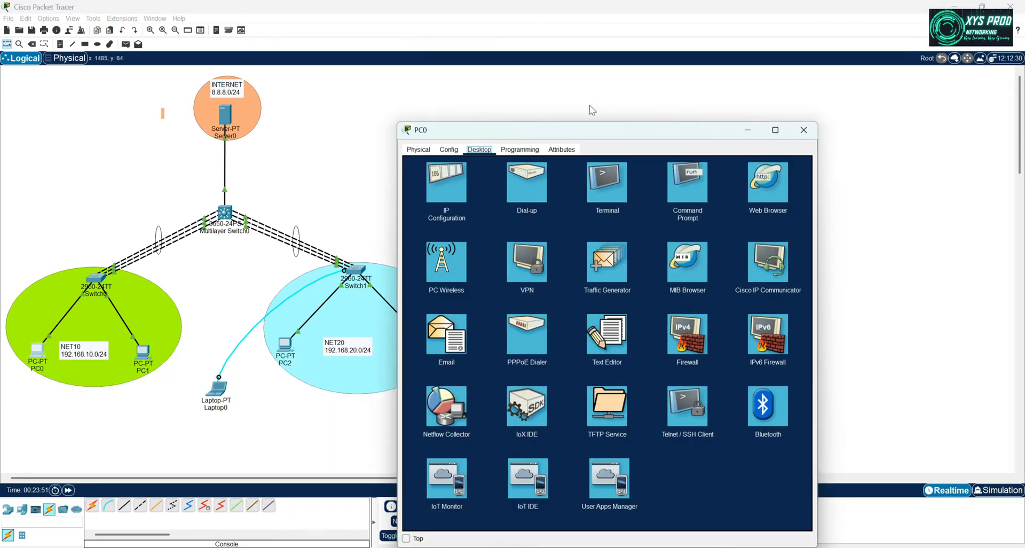
{"action": "left_click_drag", "start_coordinate": [587, 133], "coordinate": [713, 50]}
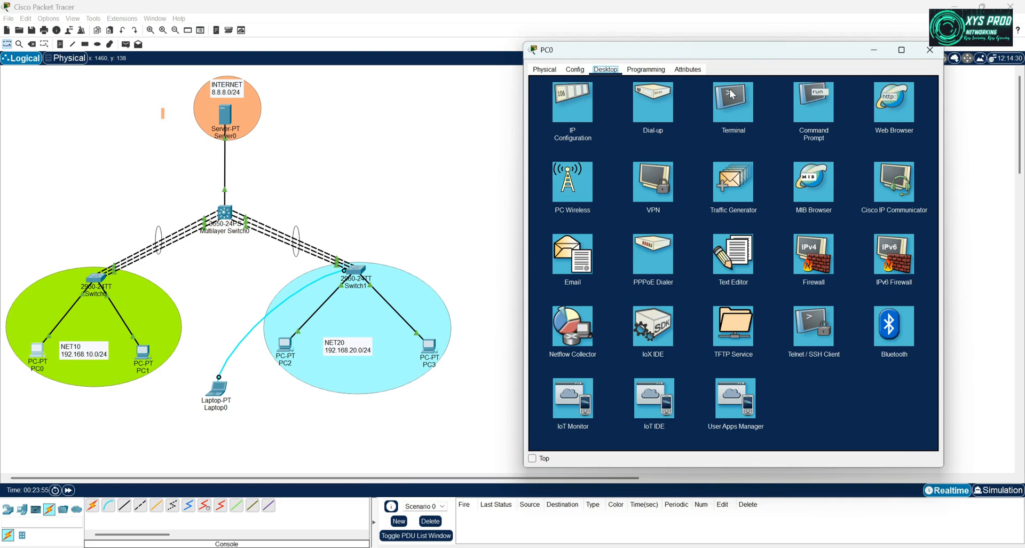
{"action": "left_click", "coordinate": [821, 97]}
{"action": "type", "text": "ip"}
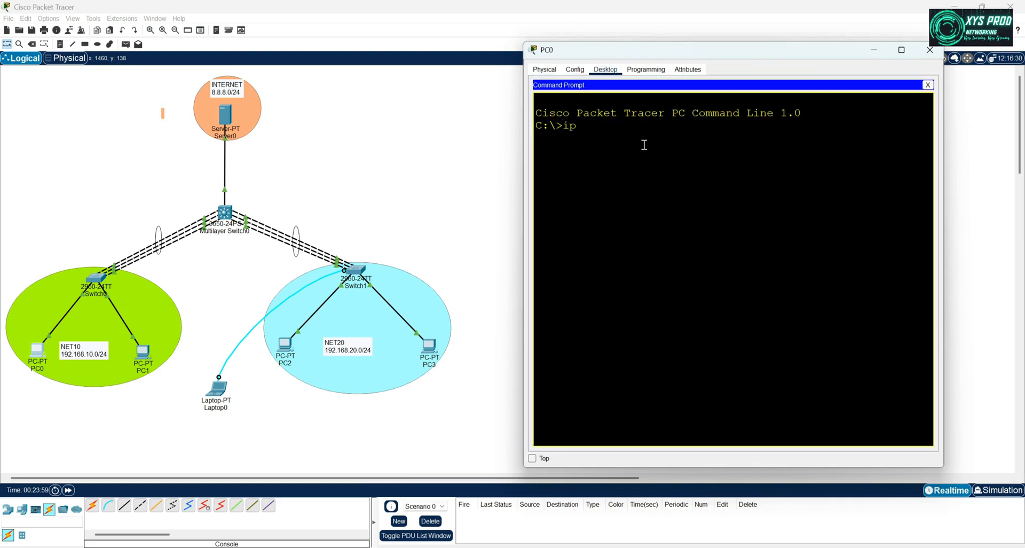
{"action": "type", "text": "c"}
{"action": "key", "text": "BackSpace"}
{"action": "key", "text": "BackSpace"}
{"action": "key", "text": "BackSpace"}
{"action": "type", "text": "c"}
{"action": "type", "text": "ipcoo"}
{"action": "type", "text": "fig"}
{"action": "key", "text": "Return"}
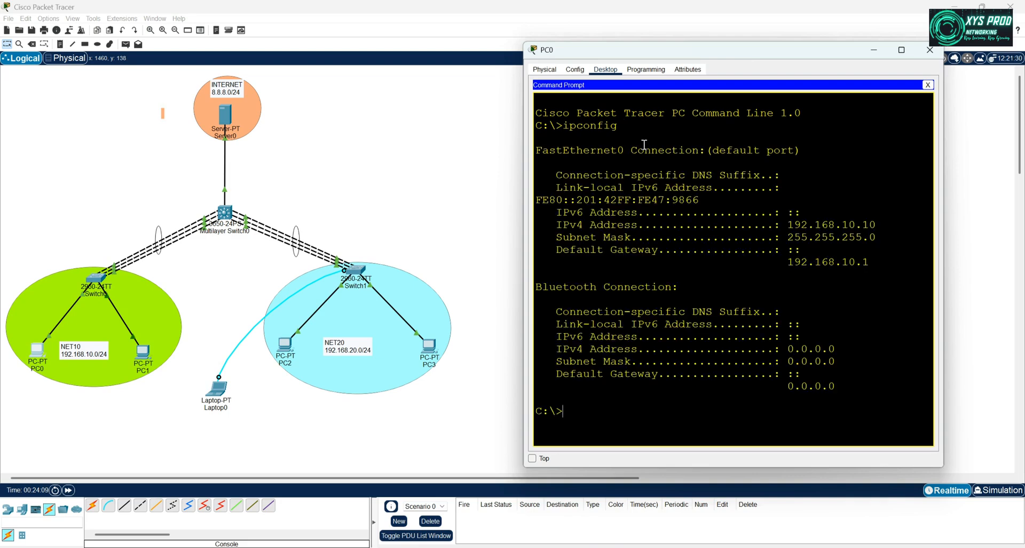
Test connectivity from PC0 to the Internet server with ping -t 8.8.8.8 and close the PC0 window.
{"action": "type", "text": "ping -t 8.8.8.8"}
{"action": "key", "text": "Return"}
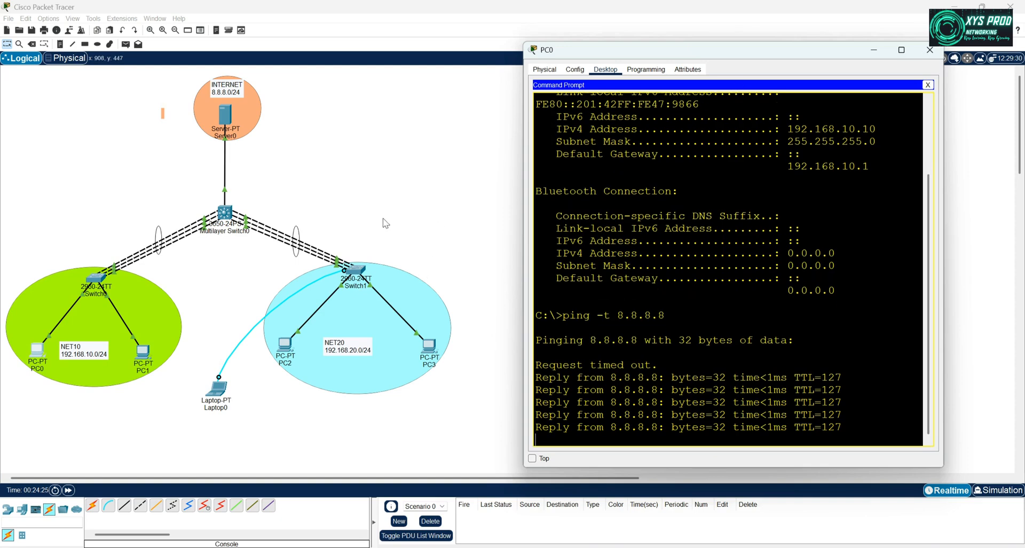
{"action": "left_click", "coordinate": [929, 50]}
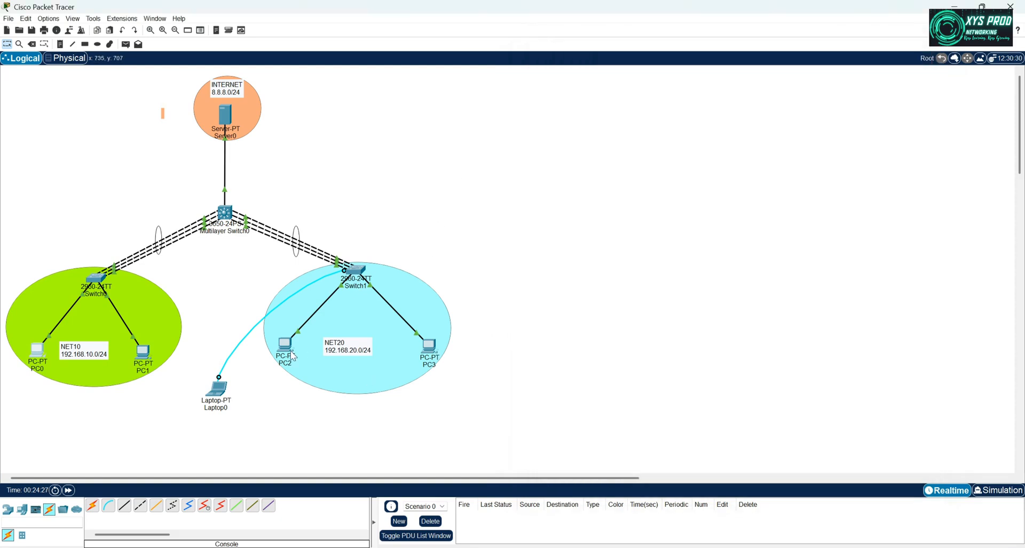
Open PC2's command prompt and display its IP configuration with ipconfig.
{"action": "left_click", "coordinate": [285, 344]}
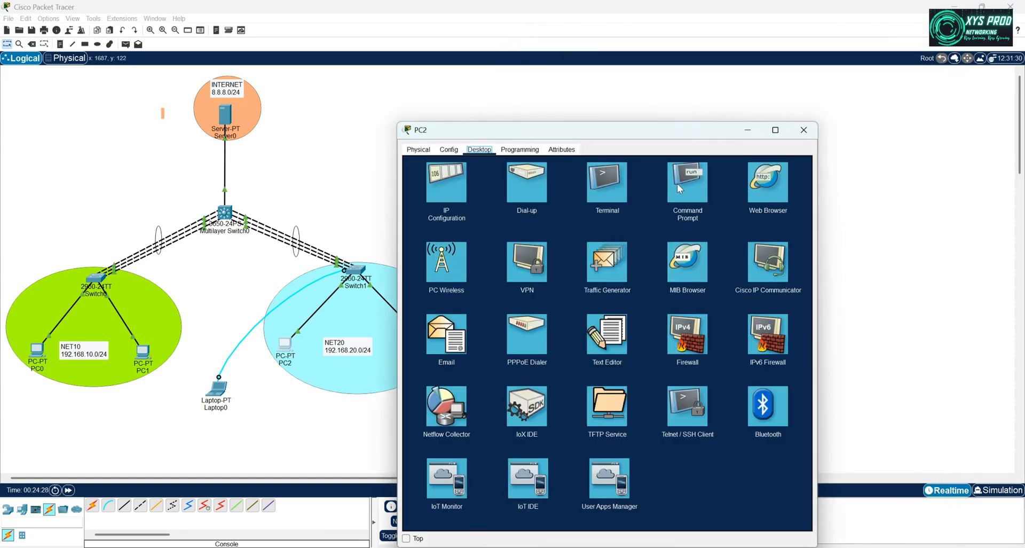
{"action": "left_click", "coordinate": [677, 184]}
{"action": "left_click_drag", "start_coordinate": [659, 129], "coordinate": [760, 58]}
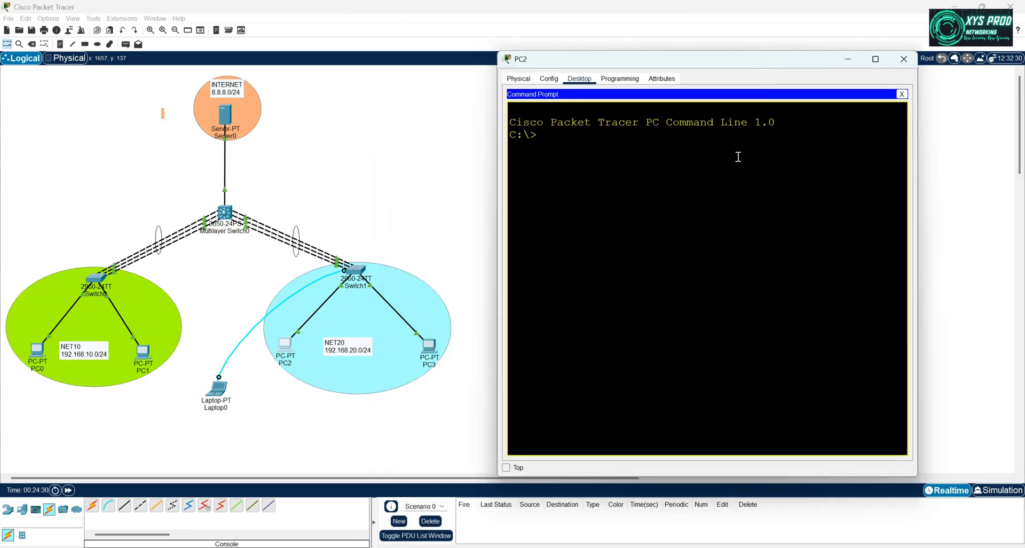
{"action": "key", "text": "Return"}
{"action": "type", "text": "ipconfig"}
{"action": "key", "text": "Return"}
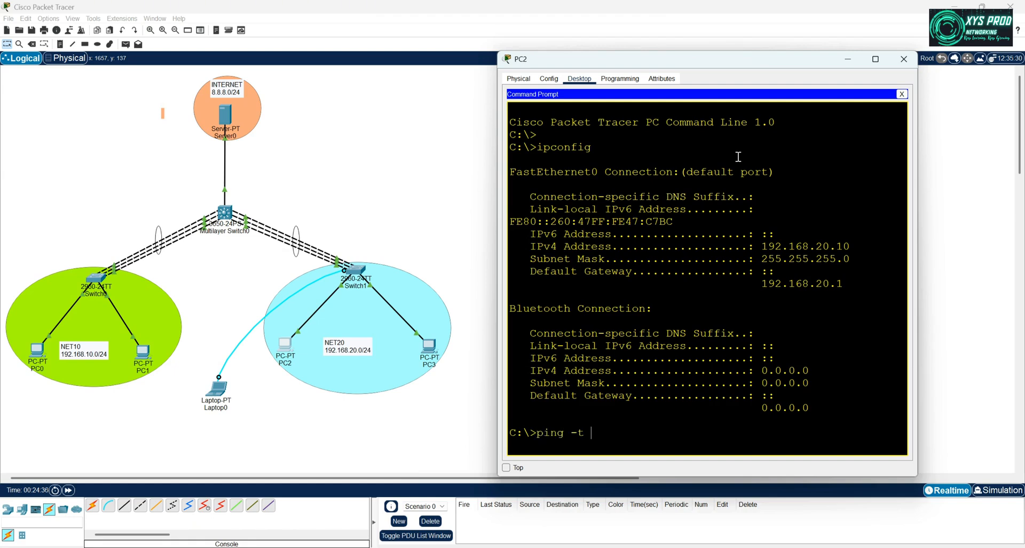
Test connectivity from PC2 to the Internet server with ping -t 8.8.8.8 and close the PC2 window.
{"action": "type", "text": "ping -t 1"}
{"action": "type", "text": "92"}
{"action": "key", "text": "BackSpace"}
{"action": "key", "text": "BackSpace"}
{"action": "key", "text": "BackSpace"}
{"action": "type", "text": "8"}
{"action": "key", "text": "Return"}
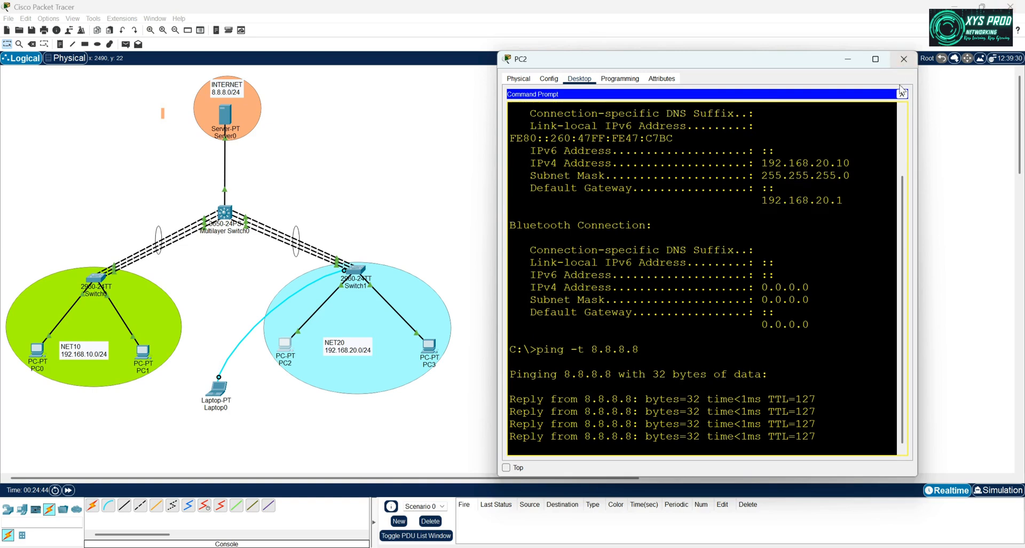
{"action": "left_click", "coordinate": [904, 59]}
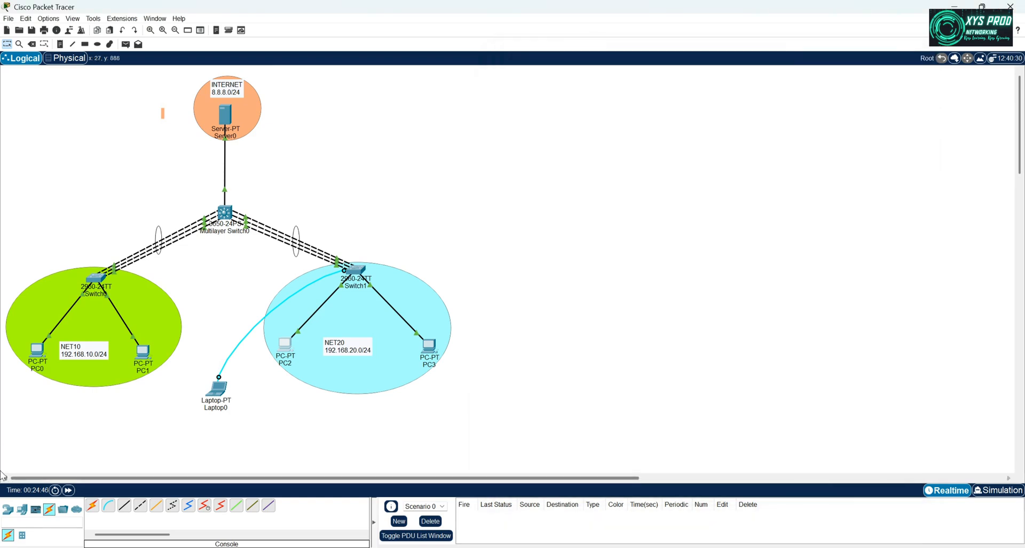